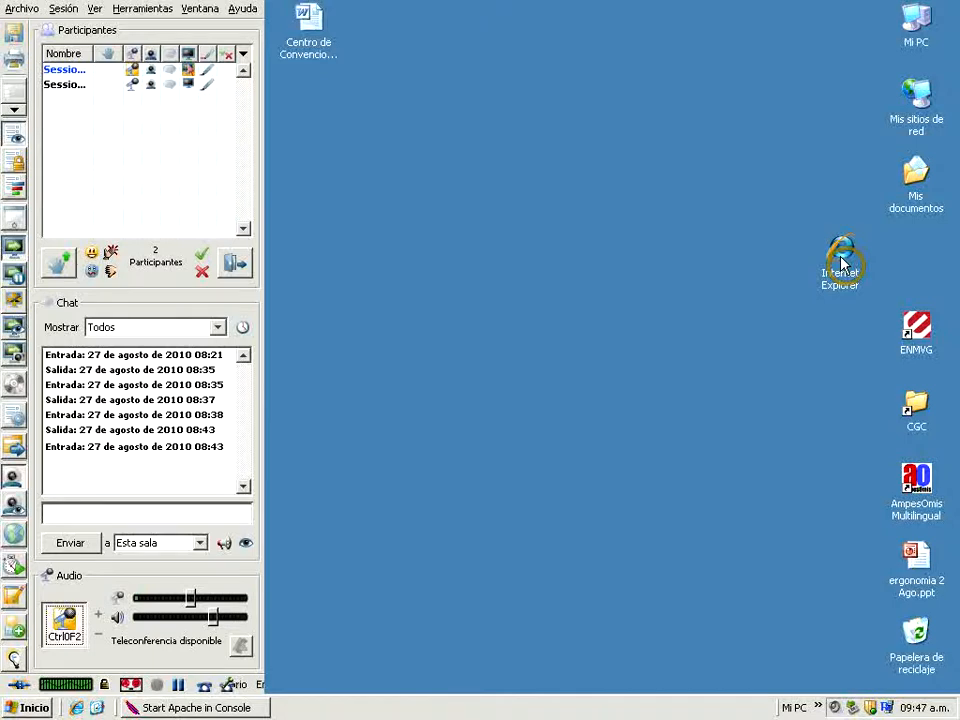
Open Internet Explorer and load the saved LILDBI WEB favourite
double_click(842, 263)
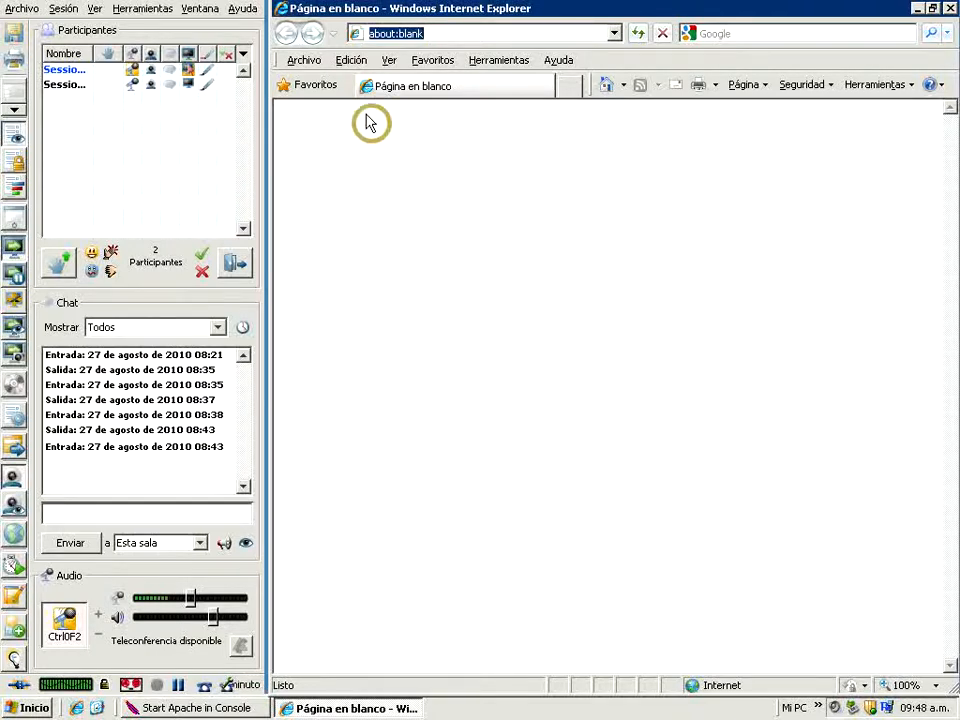
left_click(418, 66)
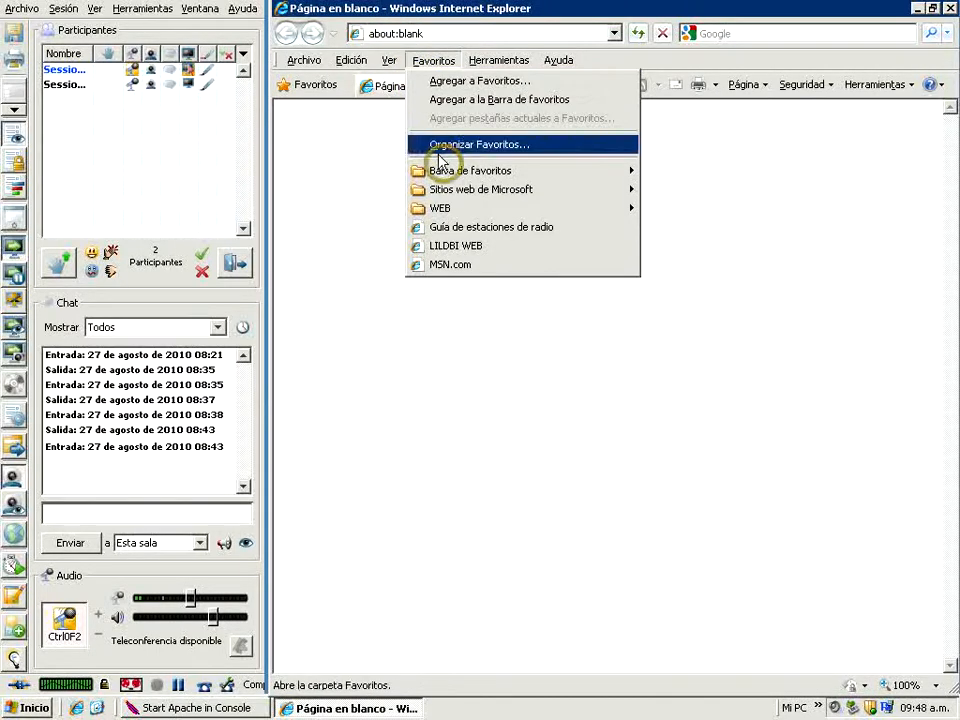
left_click(438, 247)
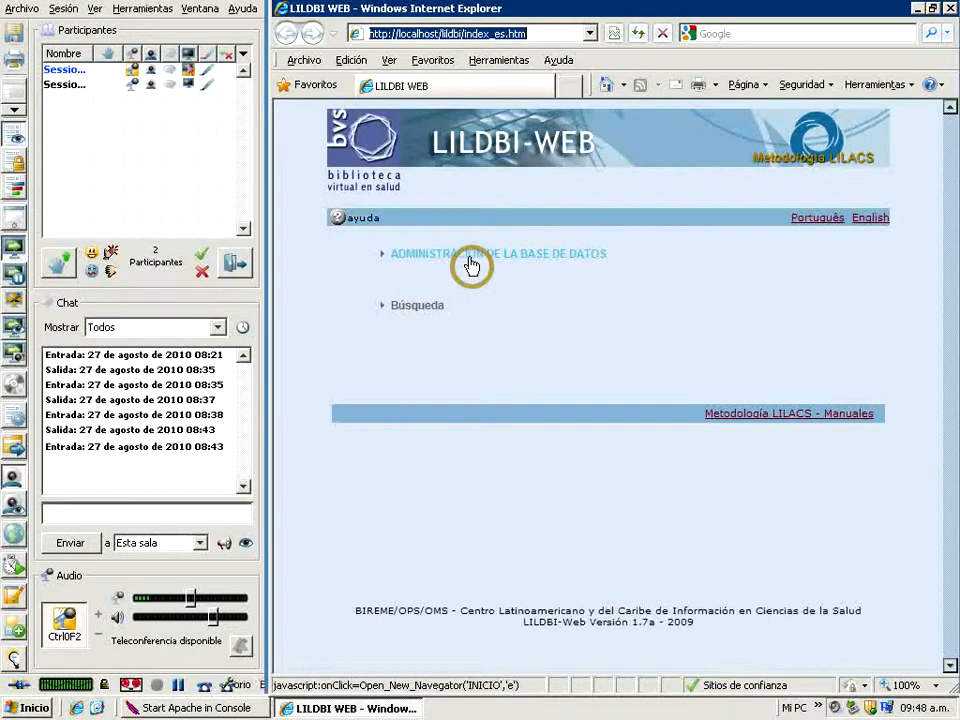
Open the database administration area and log in with Documentalista access, entering the username and the account password
left_click(471, 264)
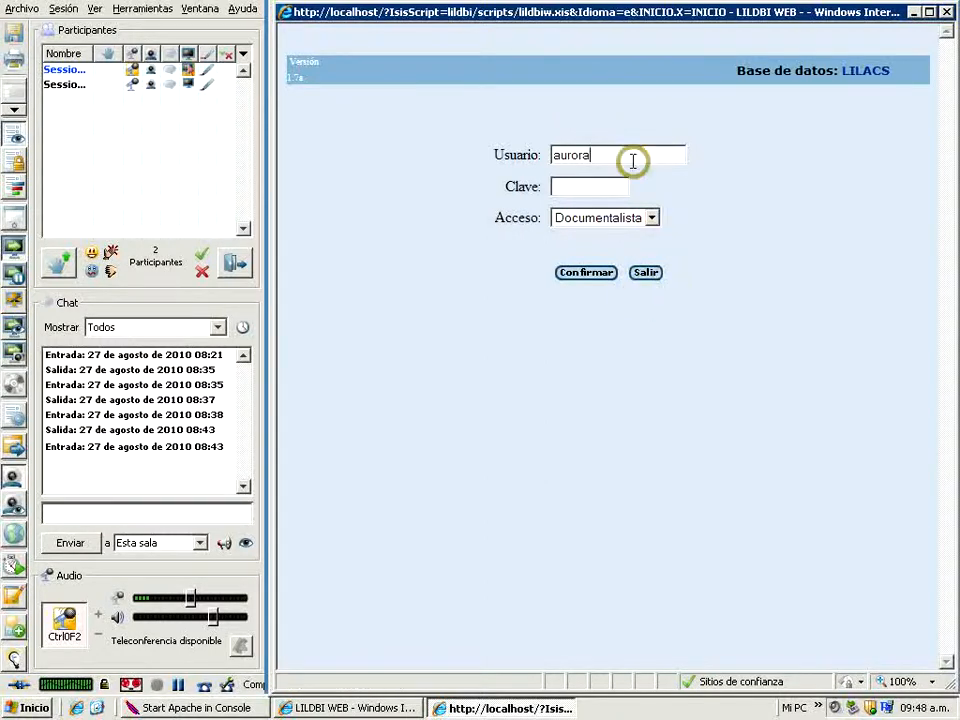
left_click(560, 184)
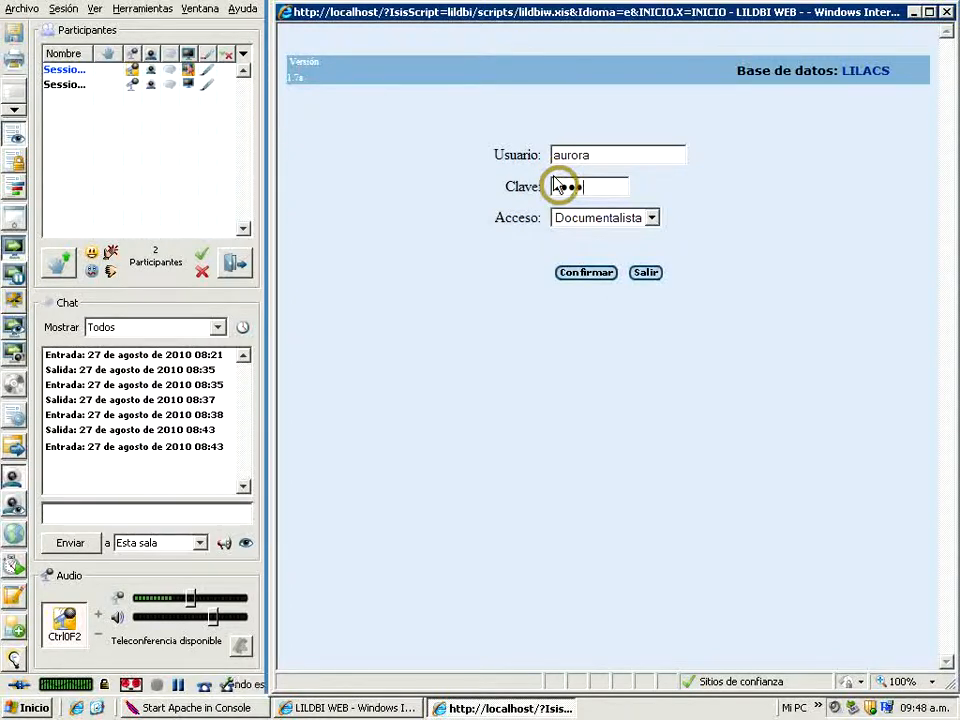
left_click(580, 275)
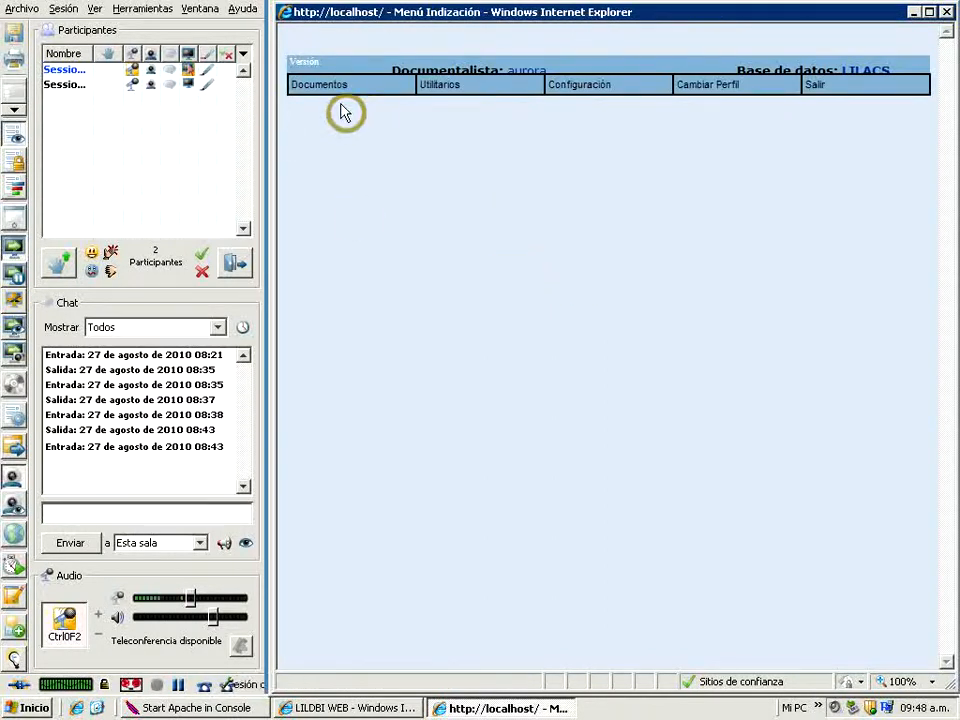
Create a new document without indexing (SIN Indización), choosing Monografía as the document type
mouse_move(332, 86)
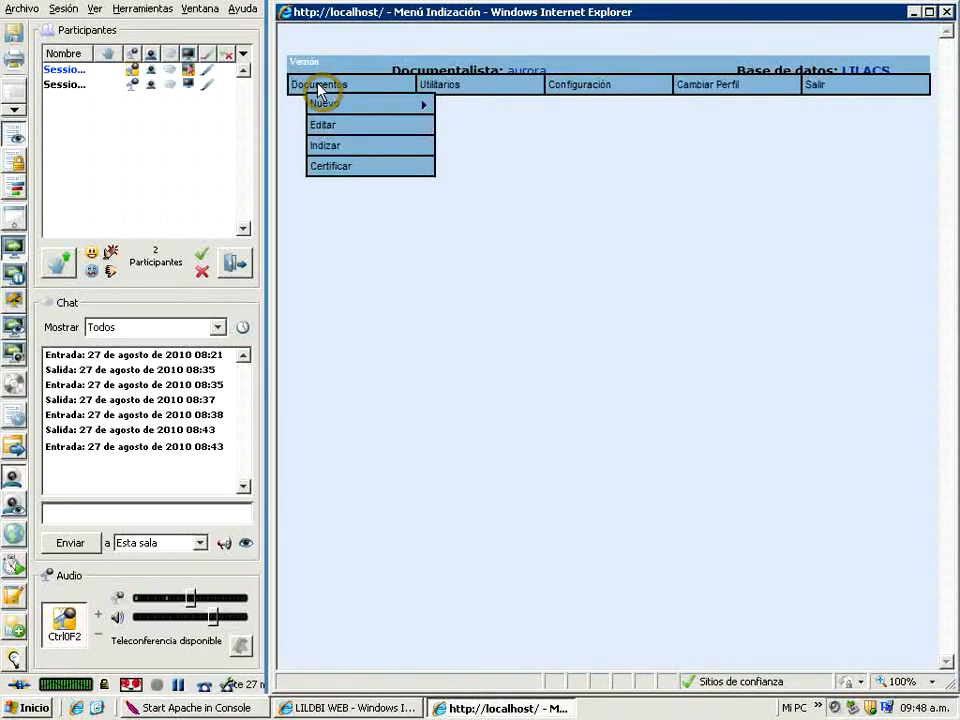
mouse_move(444, 92)
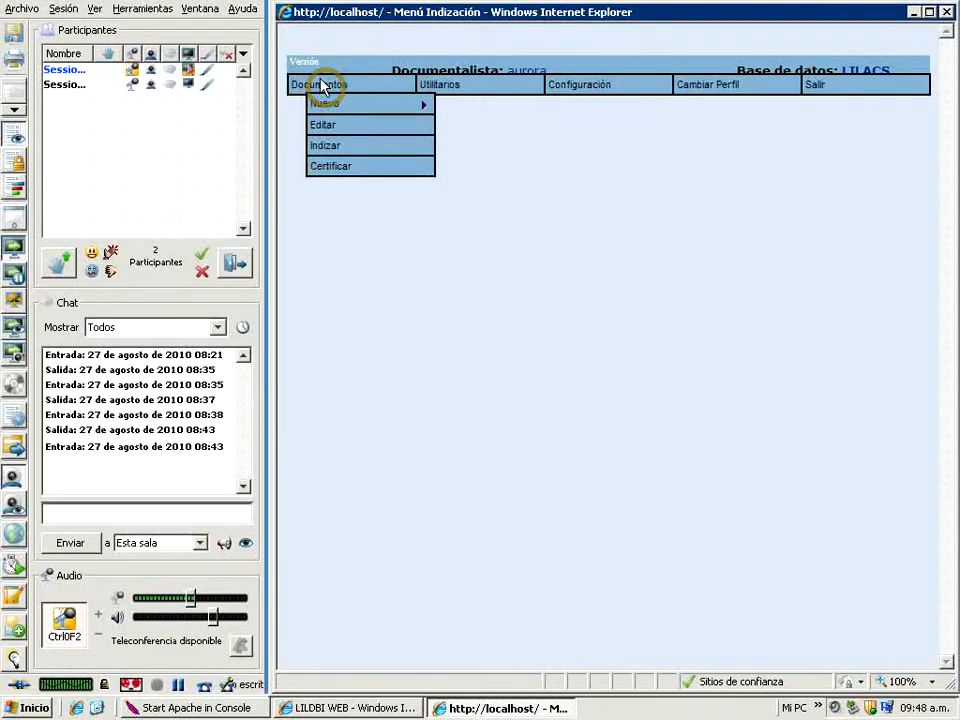
mouse_move(325, 108)
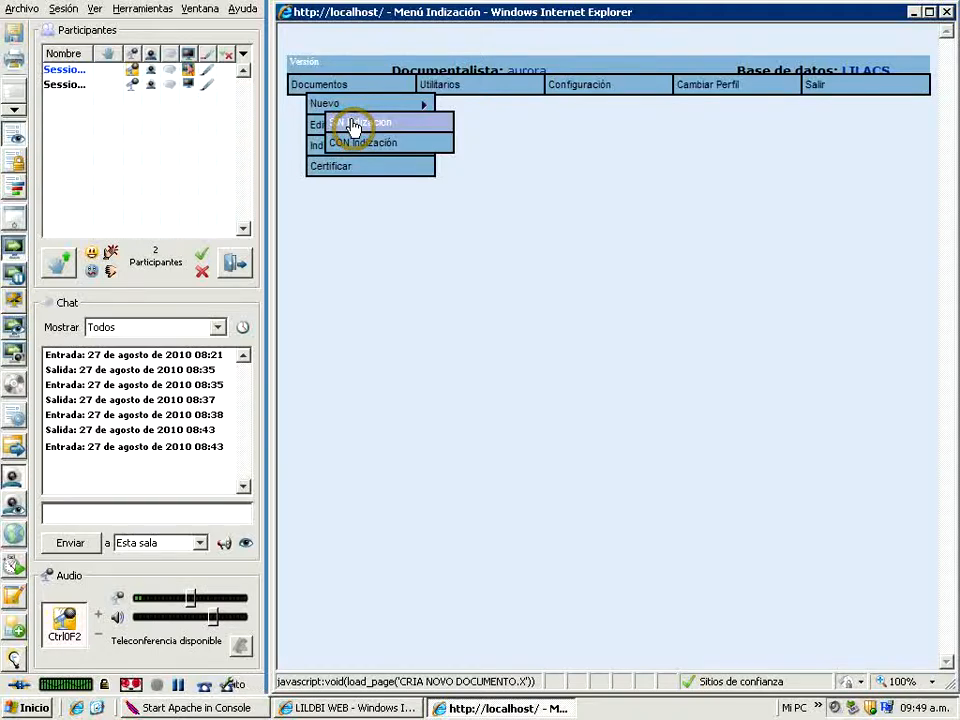
left_click(355, 124)
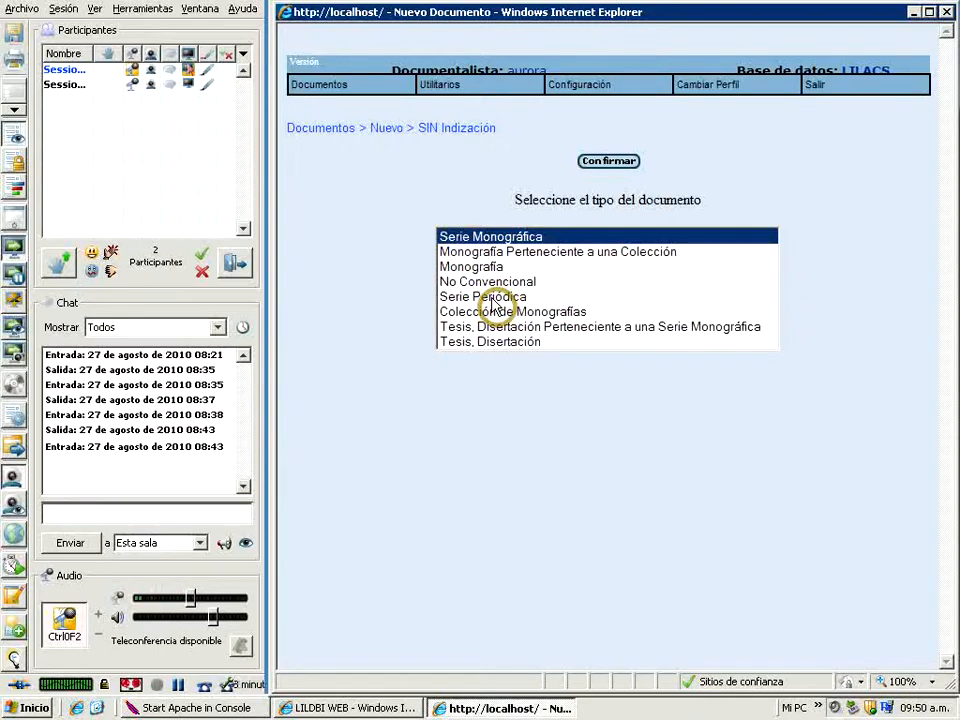
left_click(486, 271)
left_click(605, 163)
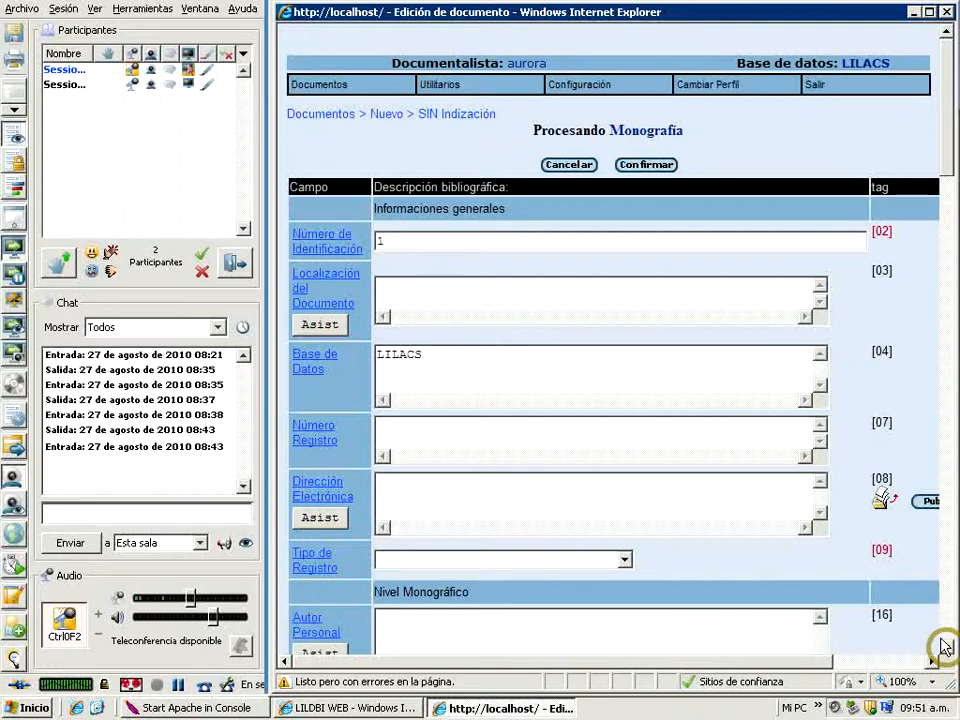
Examine all the fields of the Monografía entry form, from the general information through the Resumen and Complementos sections
scroll(946, 655, "down", 5)
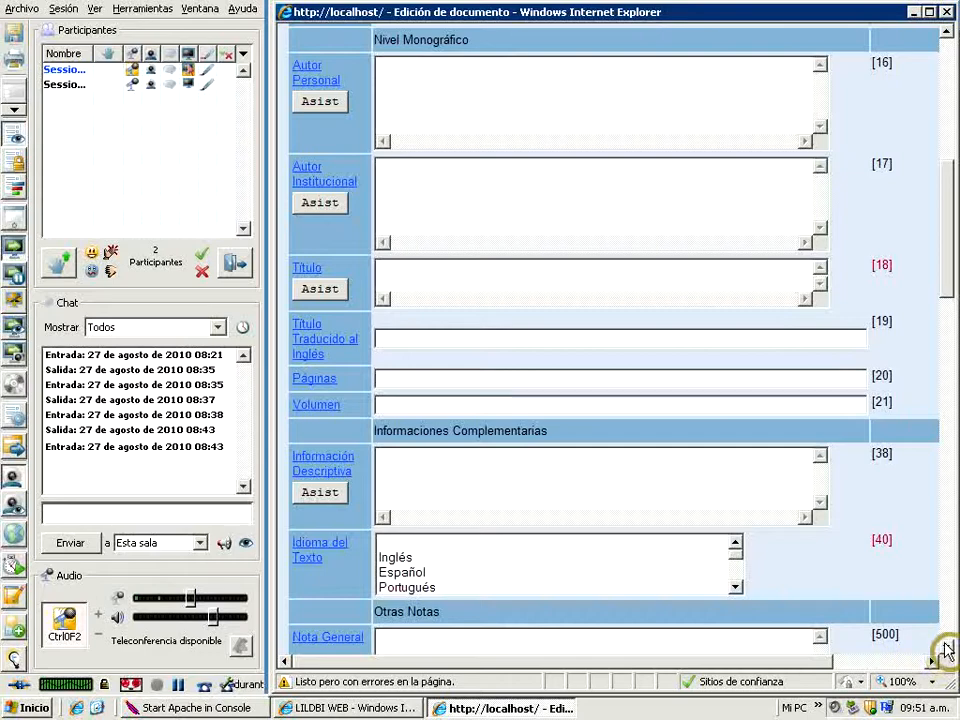
scroll(946, 648, "down", 2)
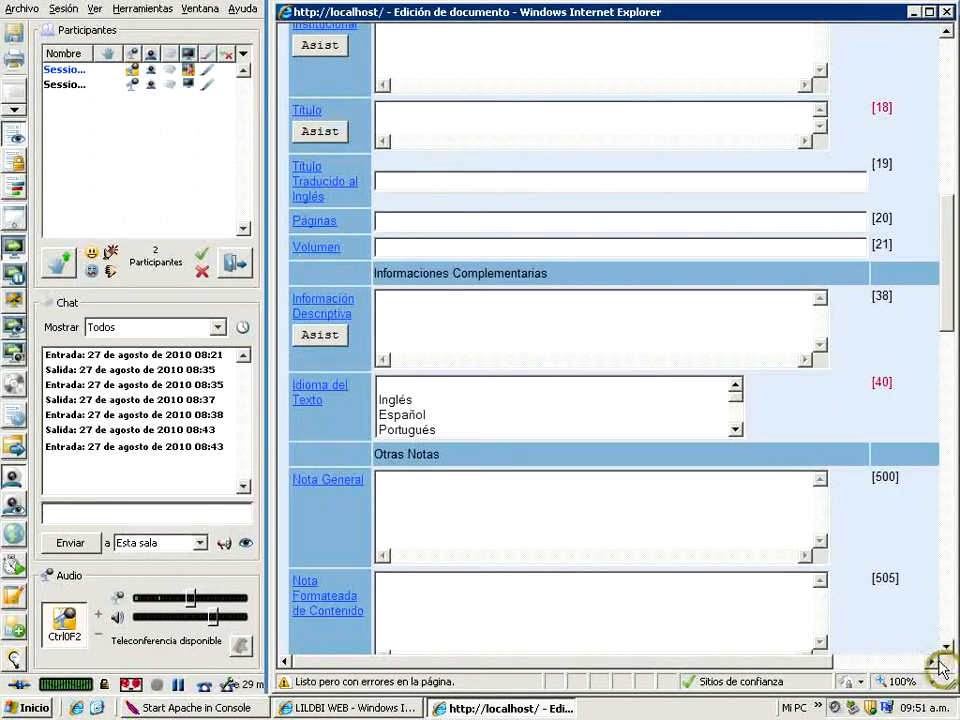
scroll(946, 648, "down", 6)
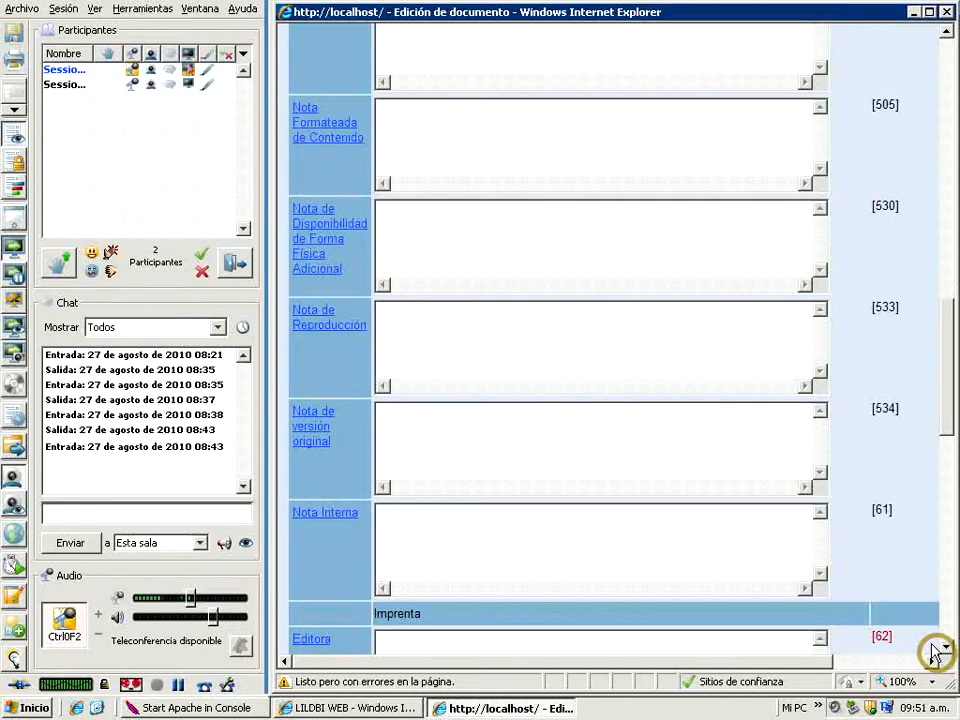
scroll(946, 648, "down", 1)
left_click(946, 648)
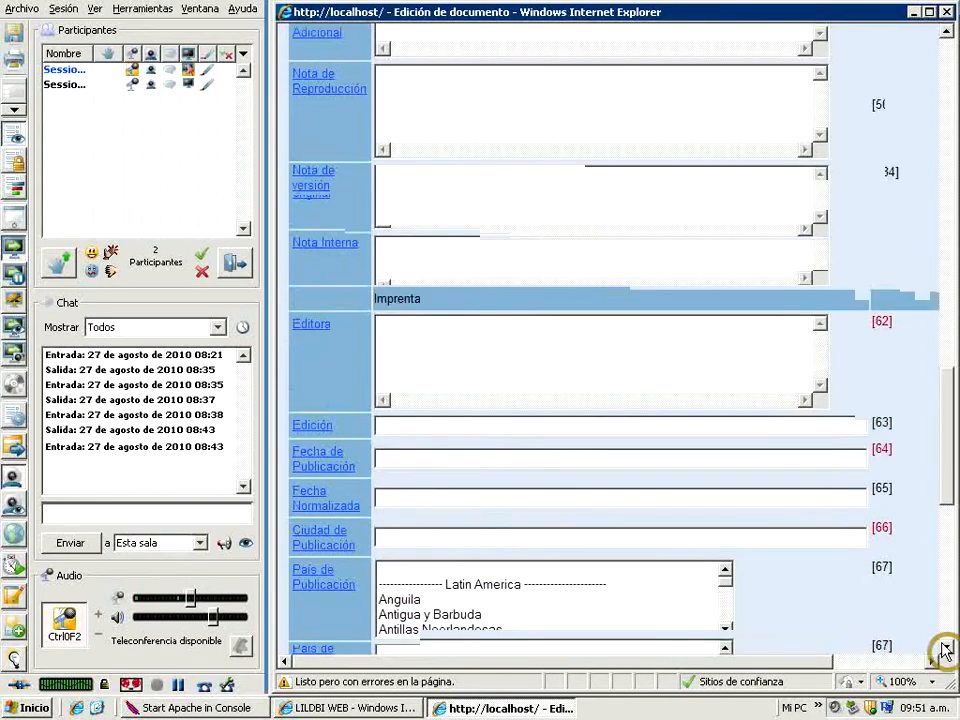
left_click(946, 650)
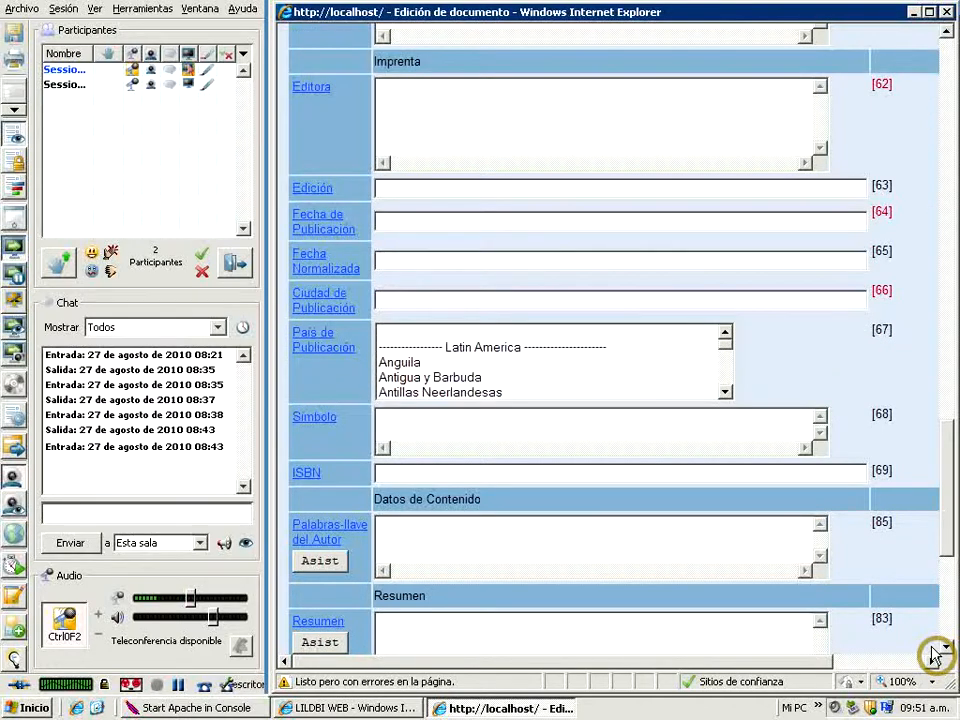
left_click(946, 648)
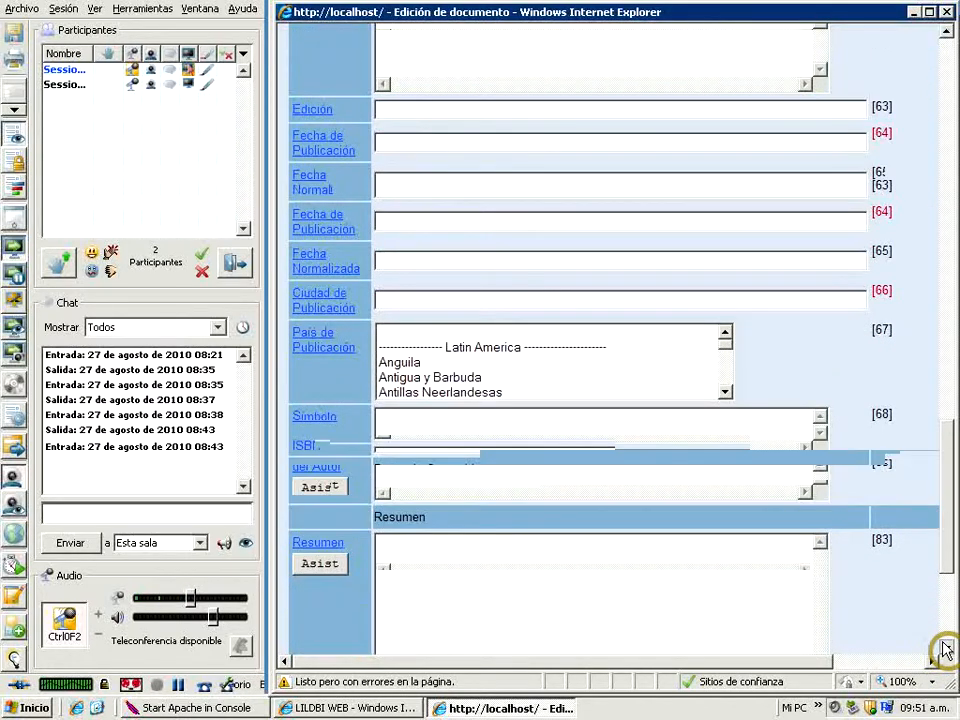
left_click(946, 650)
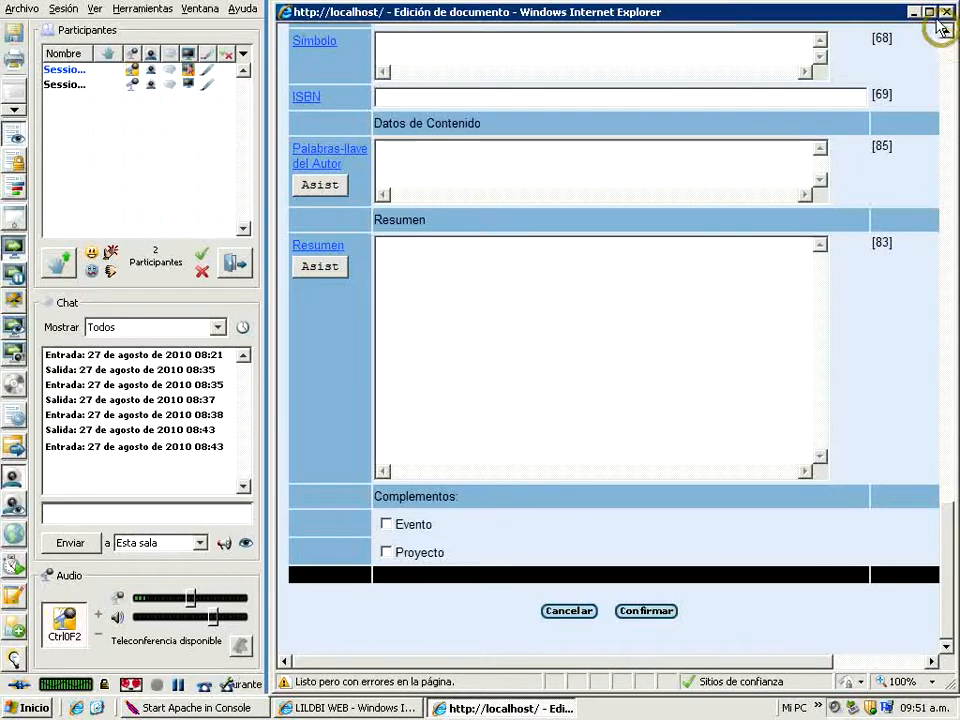
left_click(946, 38)
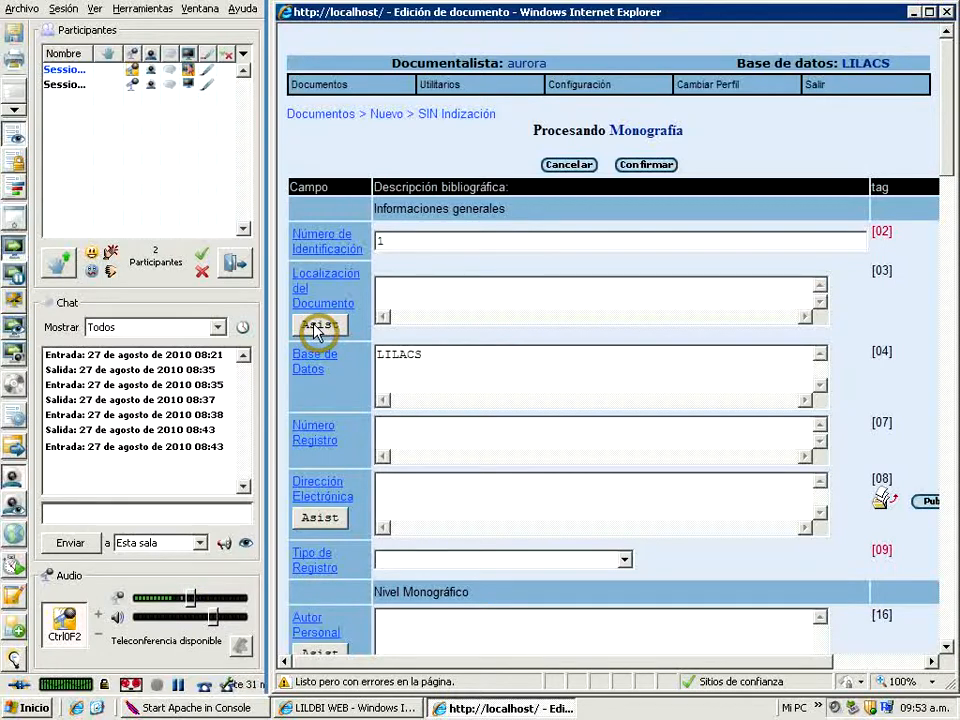
View the entry assistant for Localización del Documento and the help page for Número de Identificación, closing each without changes
left_click(314, 328)
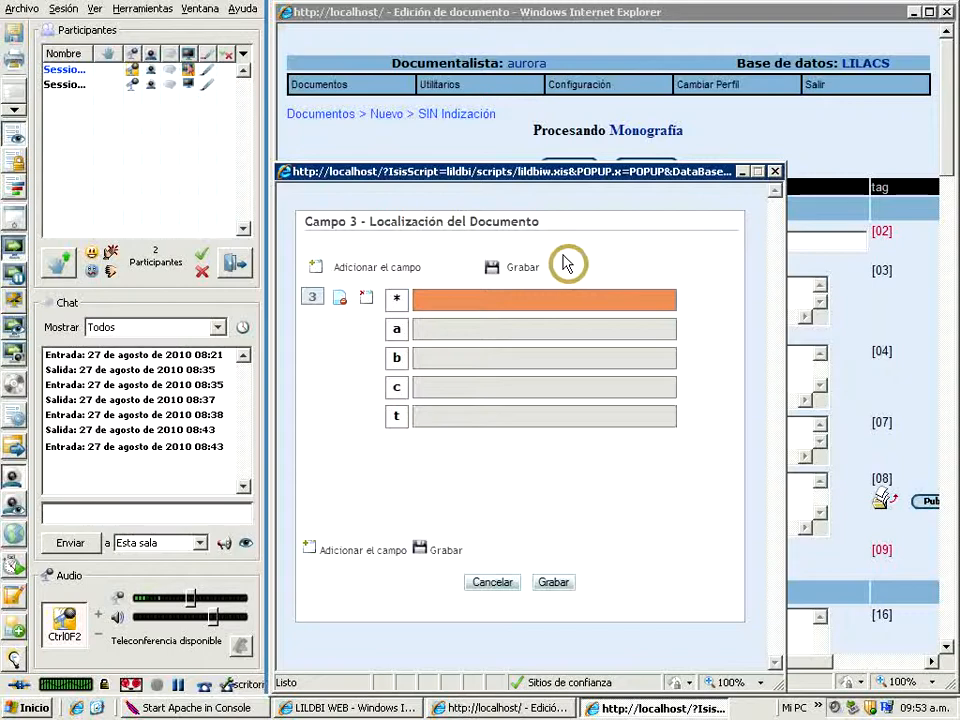
left_click(503, 585)
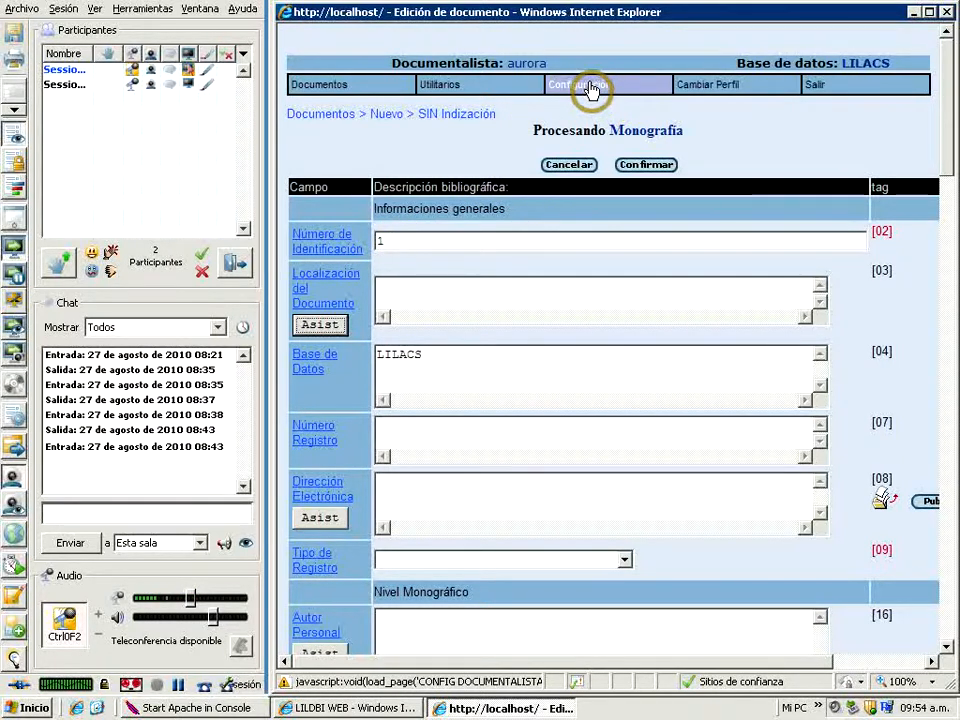
left_click(333, 241)
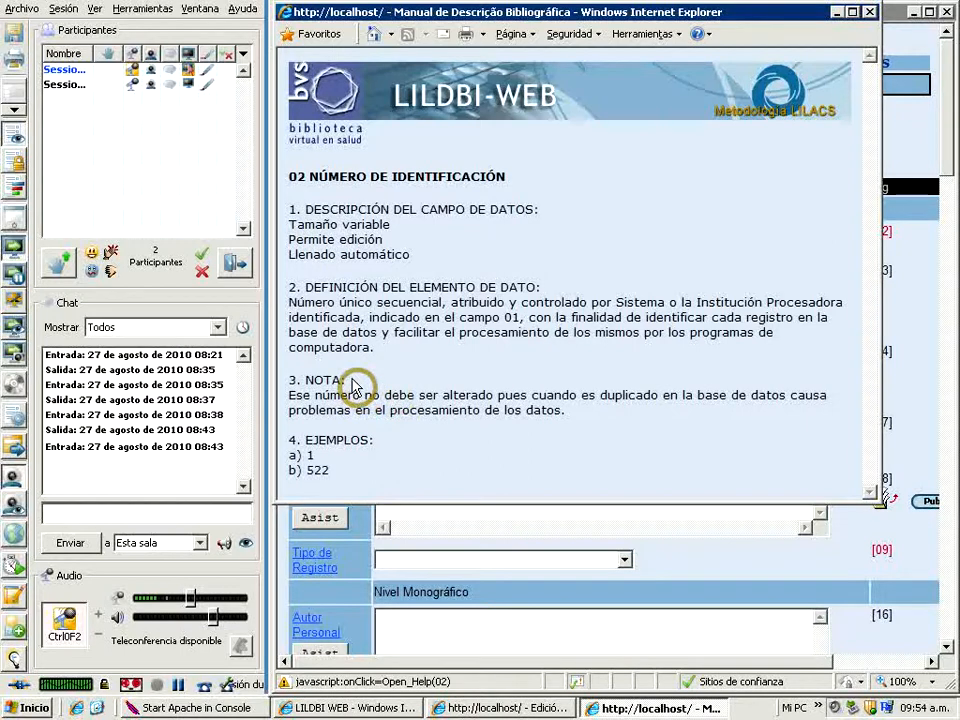
left_click(871, 14)
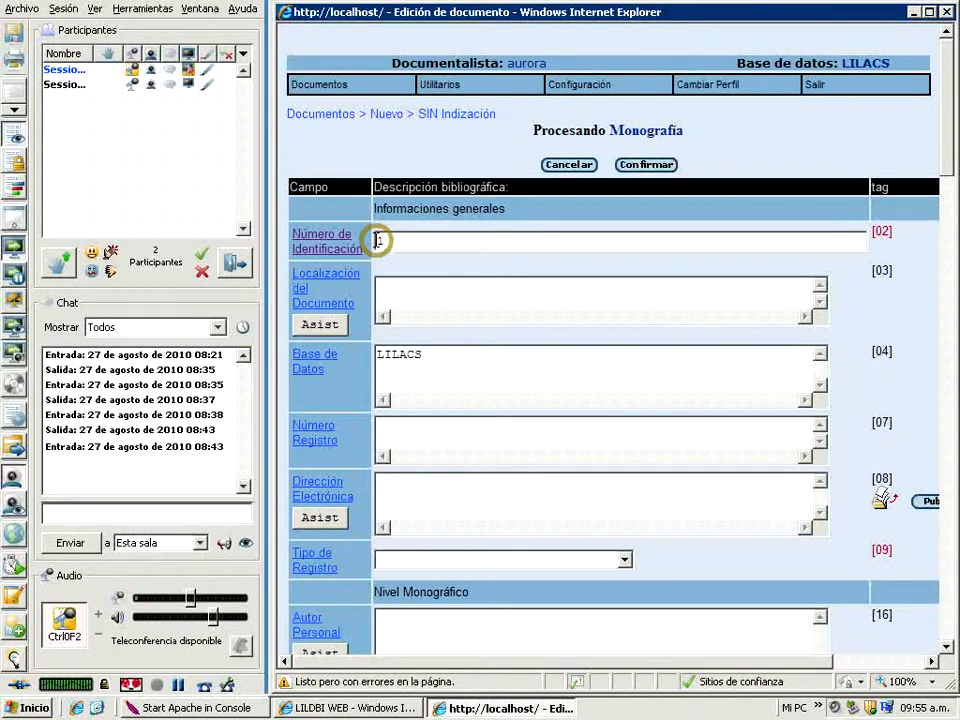
Set the record's Número de Identificación to 378
left_click_drag(377, 240, 420, 240)
type("78")
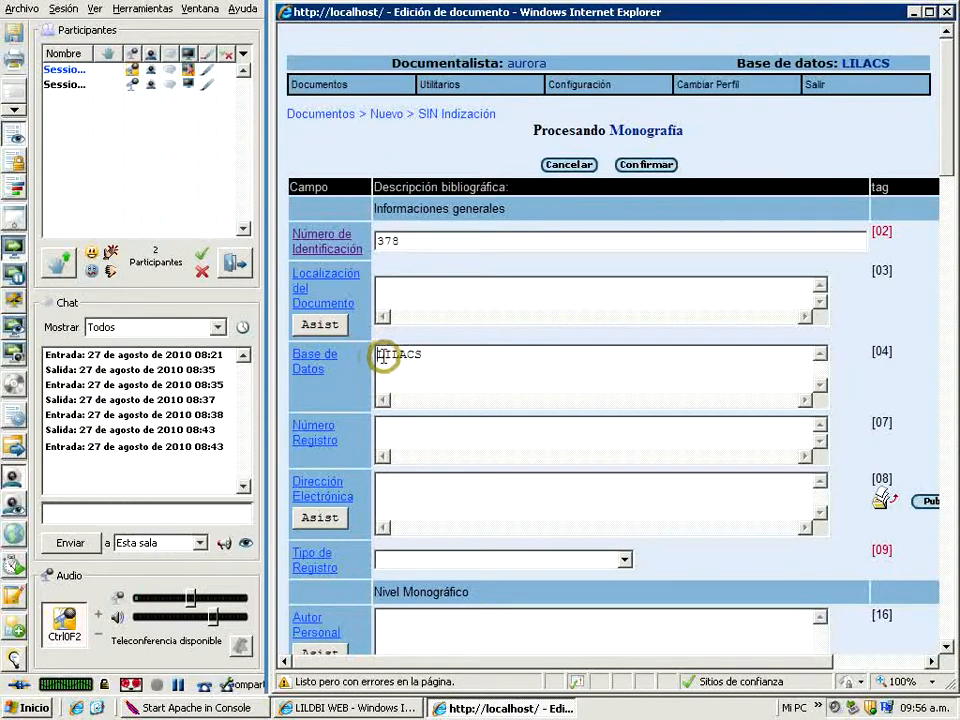
Replace the Base de Datos entry with UNISALUD, LILACS and BINACIS on separate lines, and set Número Registro to 1230
left_click_drag(378, 356, 430, 357)
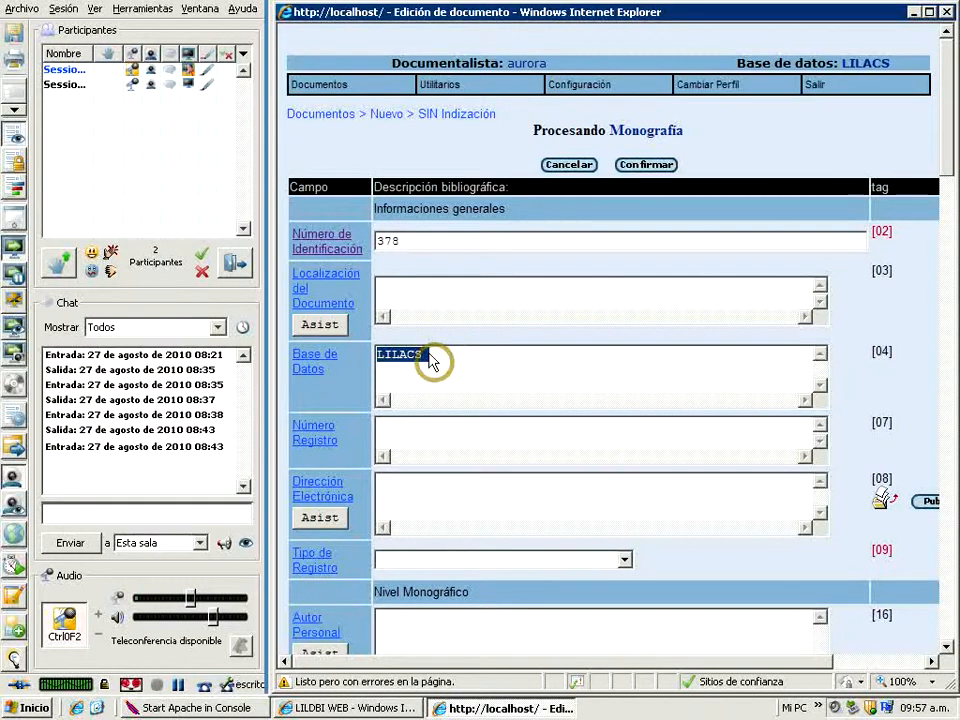
key("Delete")
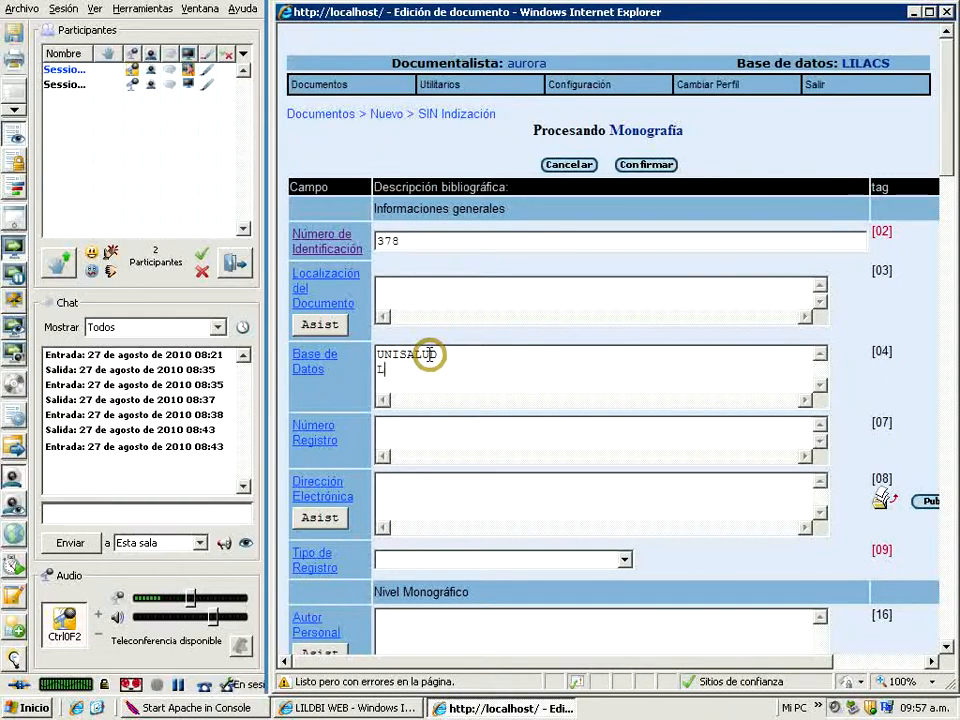
type("LACS")
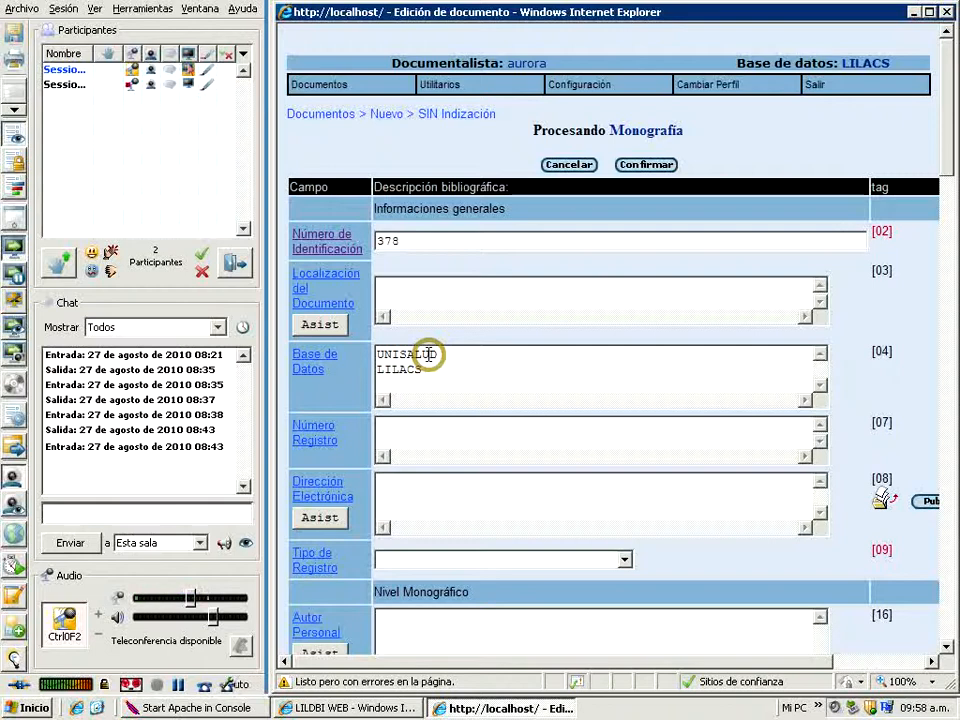
type("INACIS")
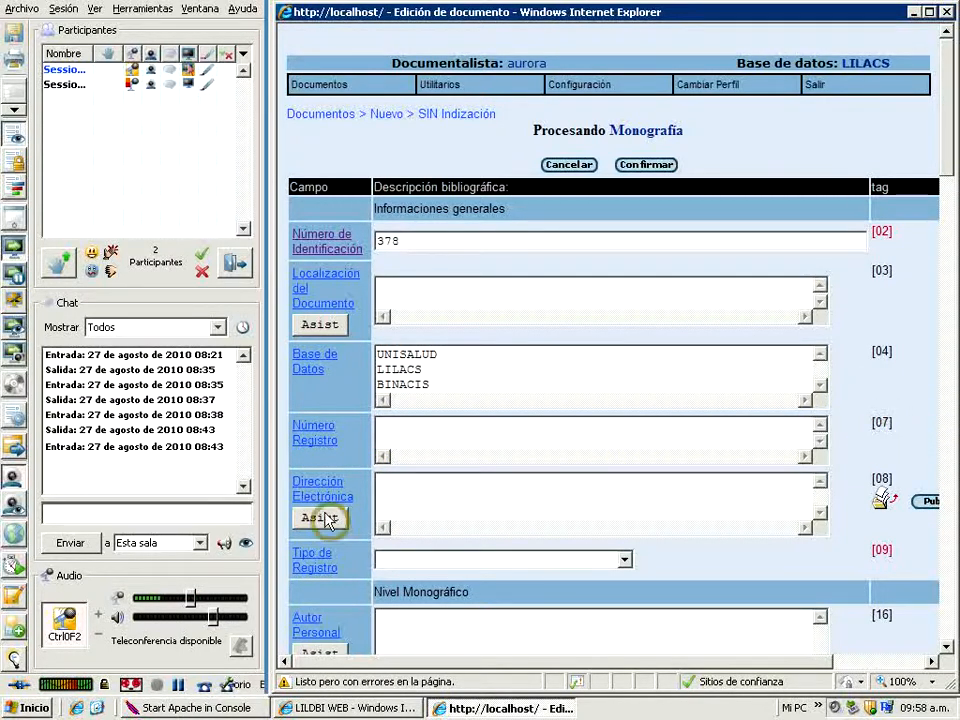
left_click(385, 427)
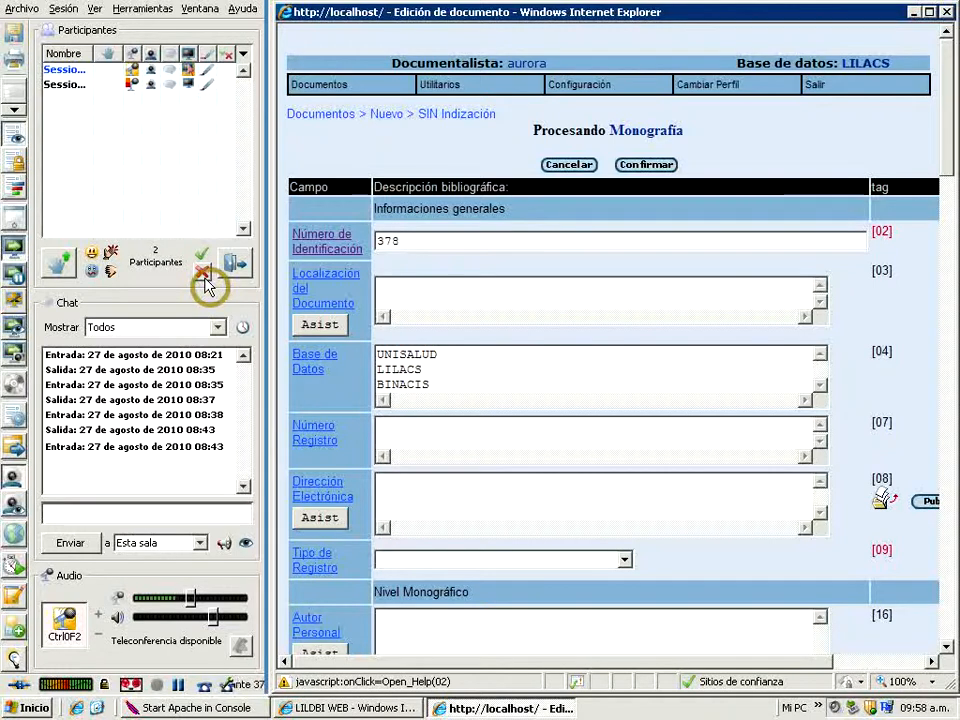
type("1230")
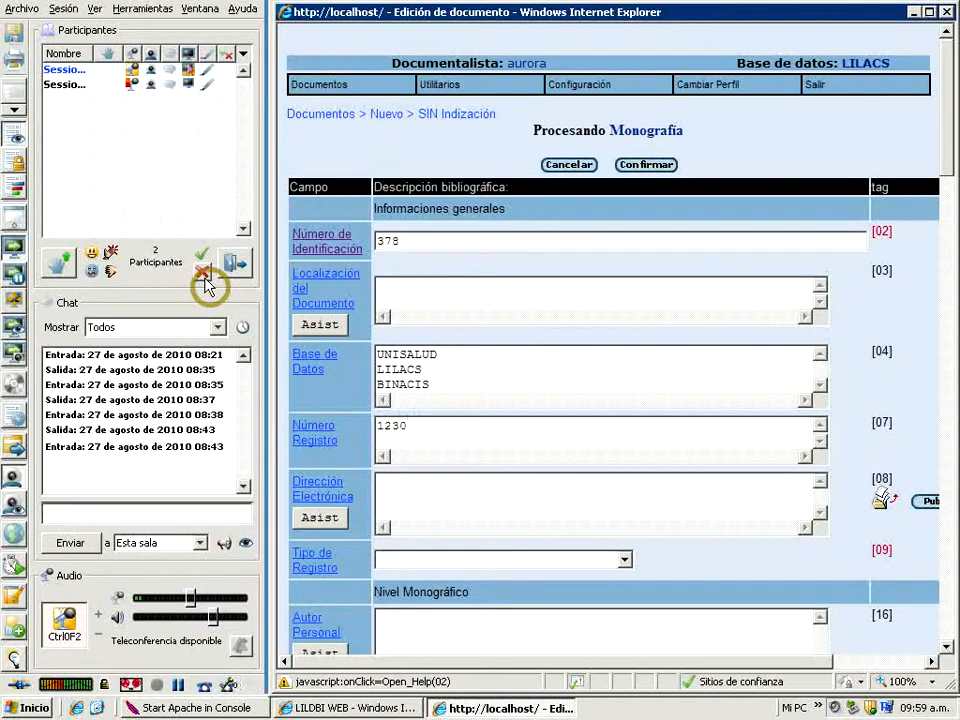
left_click(323, 520)
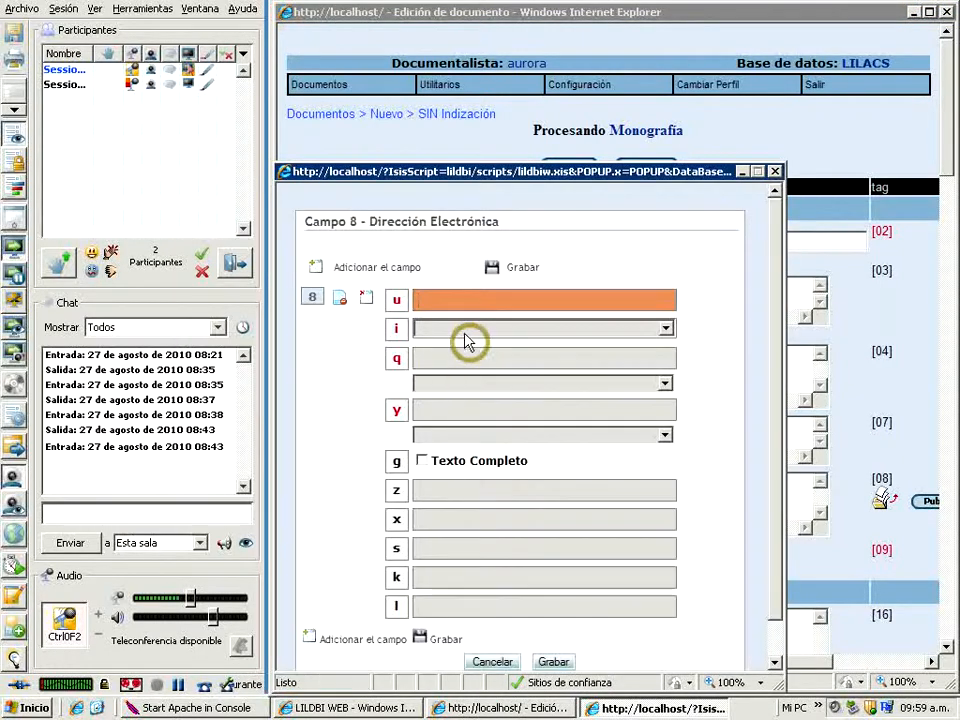
mouse_move(393, 312)
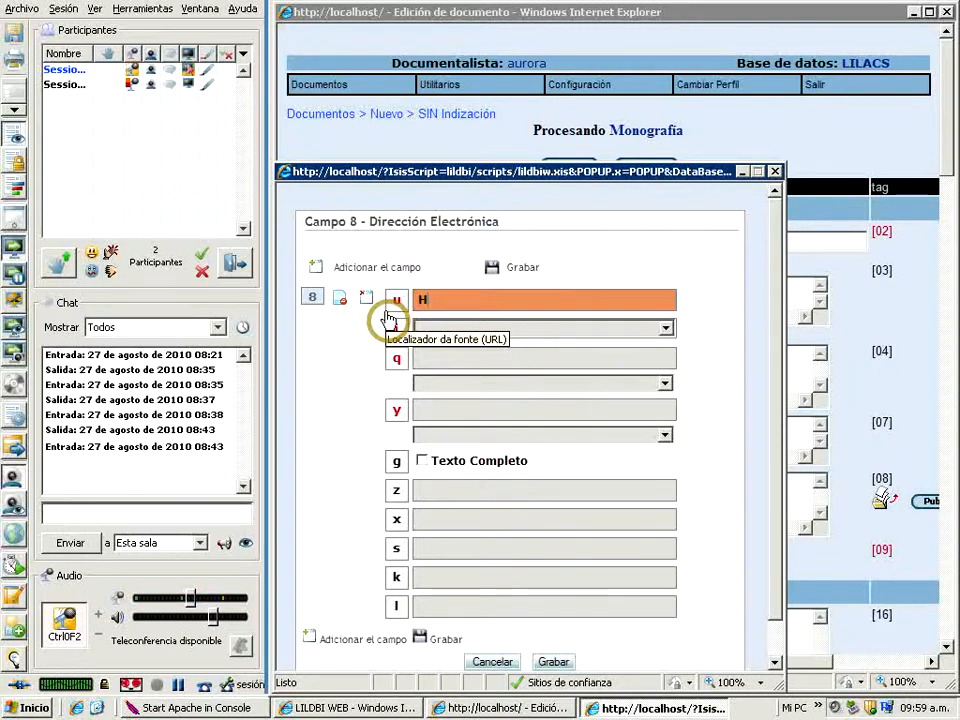
key("BackSpace")
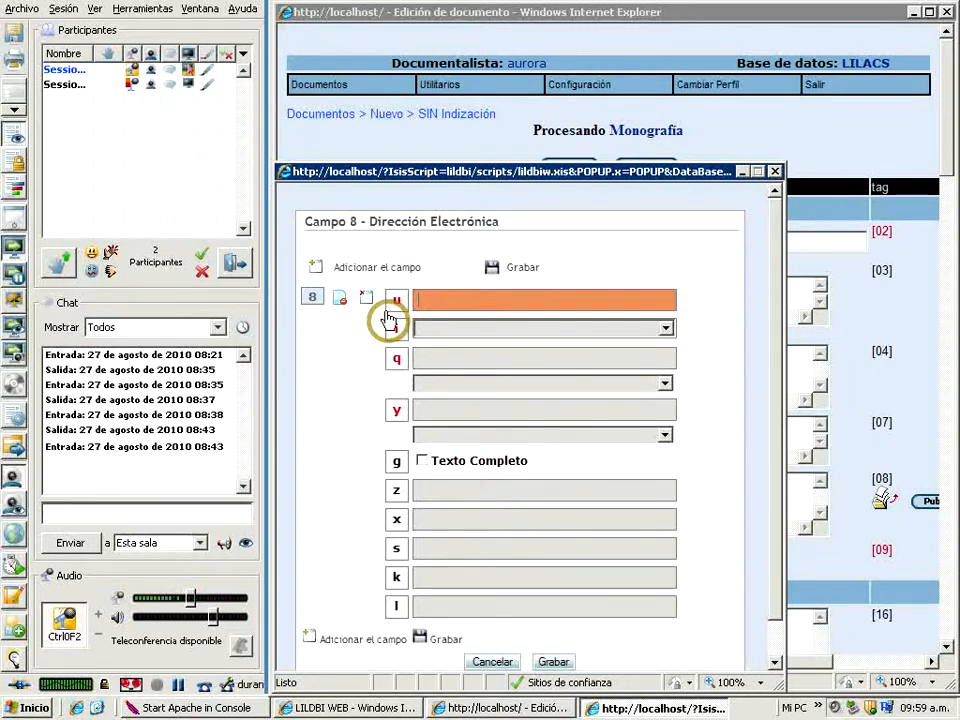
type("http://")
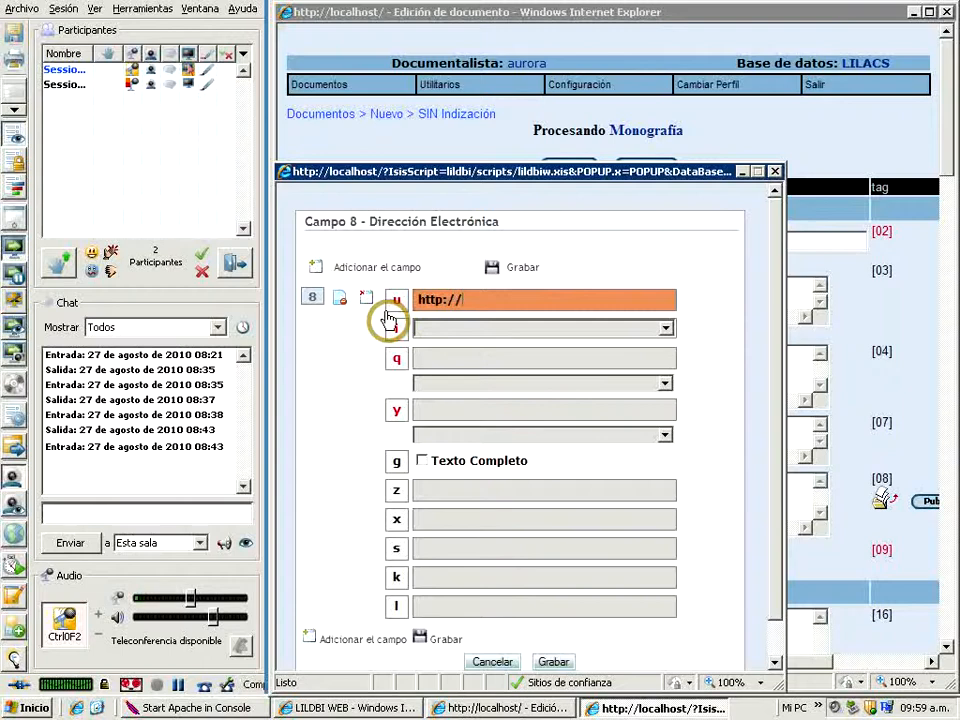
type("www.")
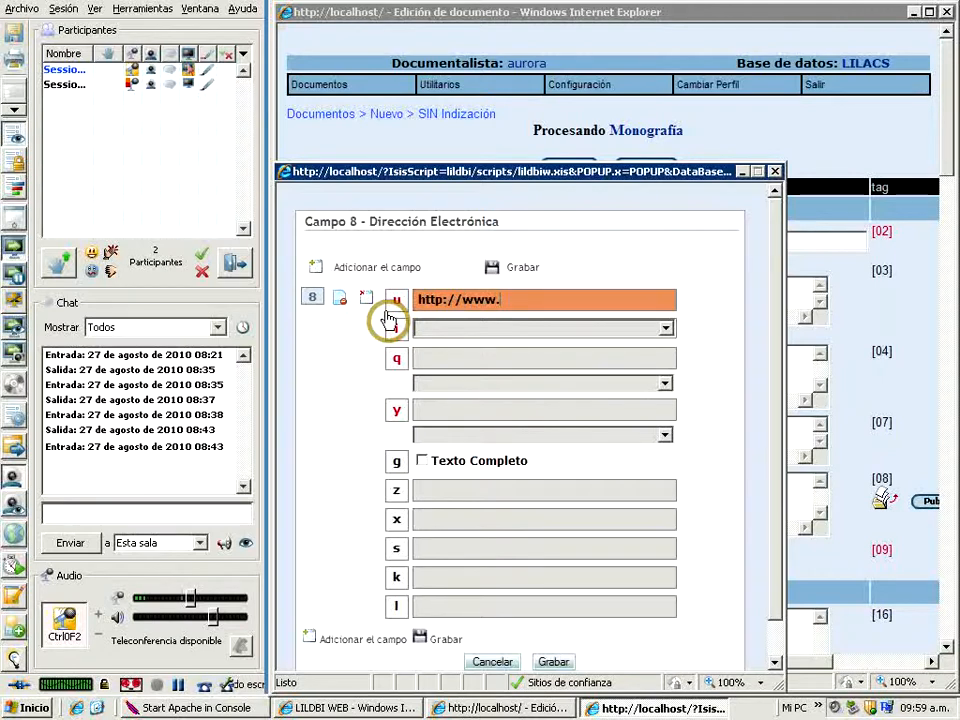
type("ops.org.")
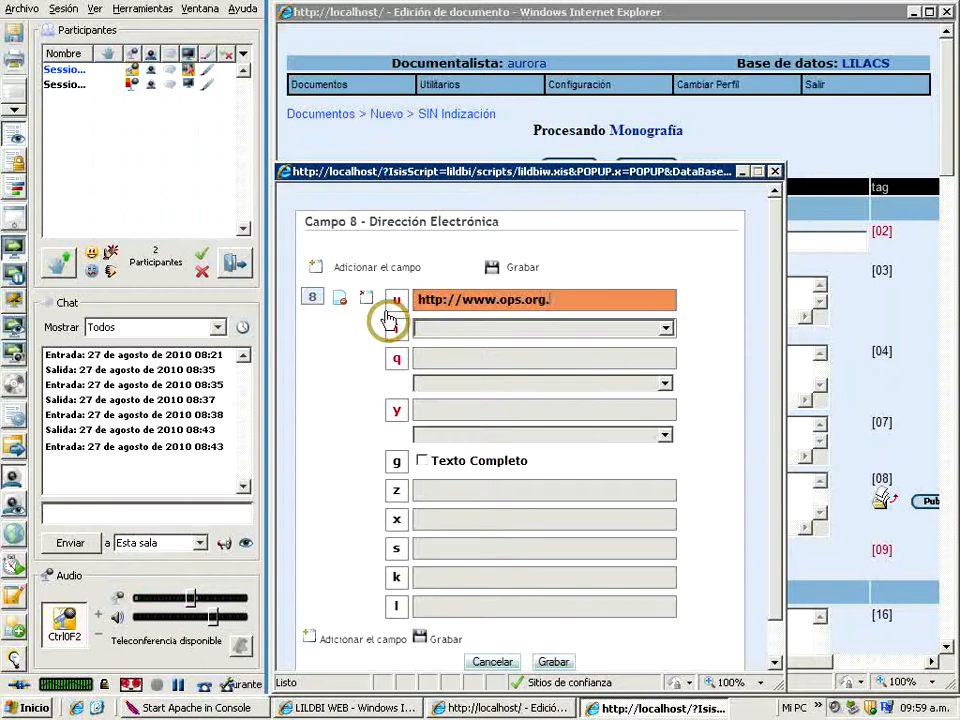
type("ar/manual.pdf")
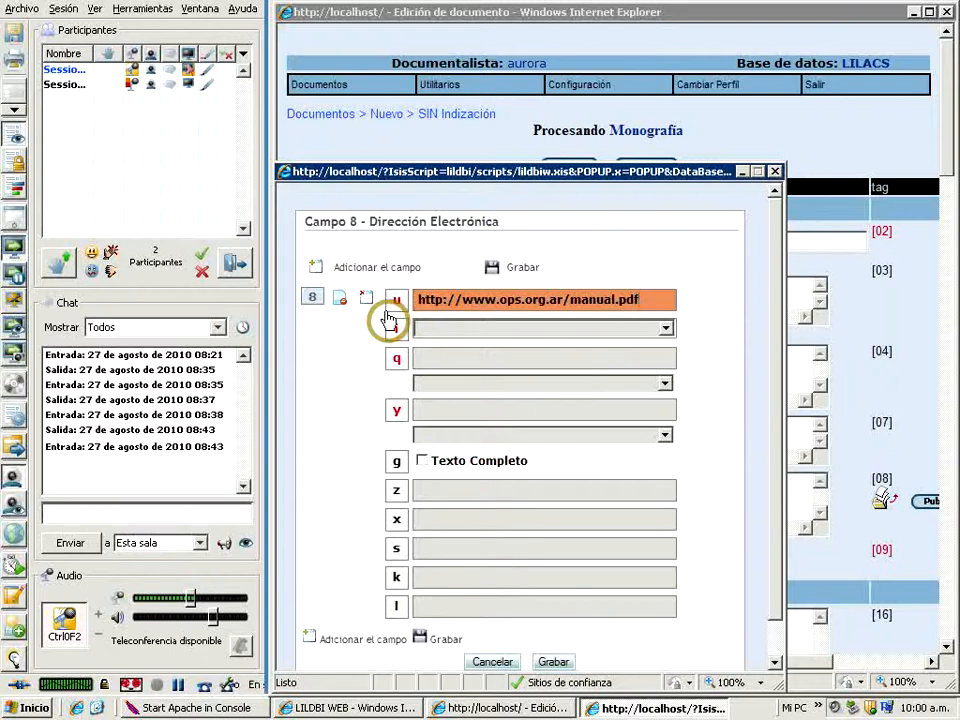
Choose Español as the electronic document's language and pdf as its file extension
left_click(667, 328)
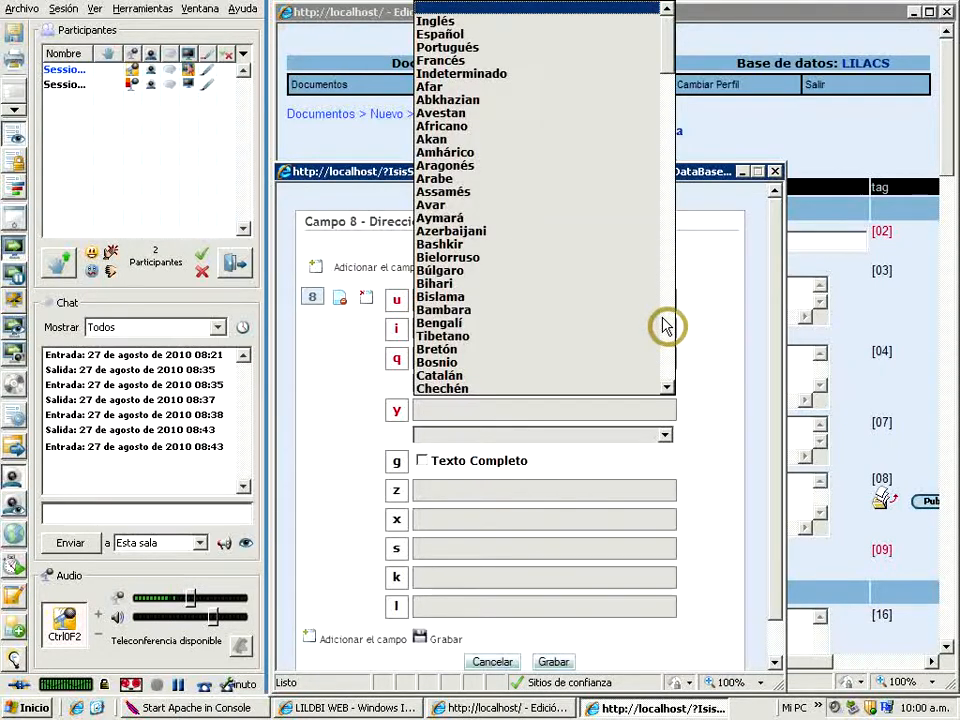
left_click(438, 40)
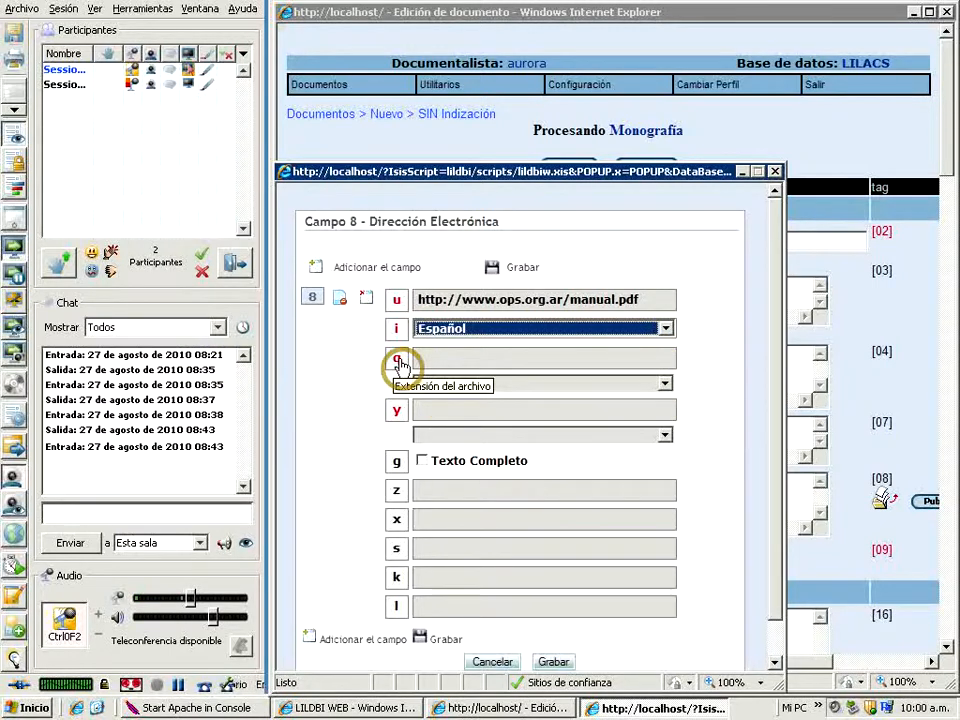
left_click(666, 384)
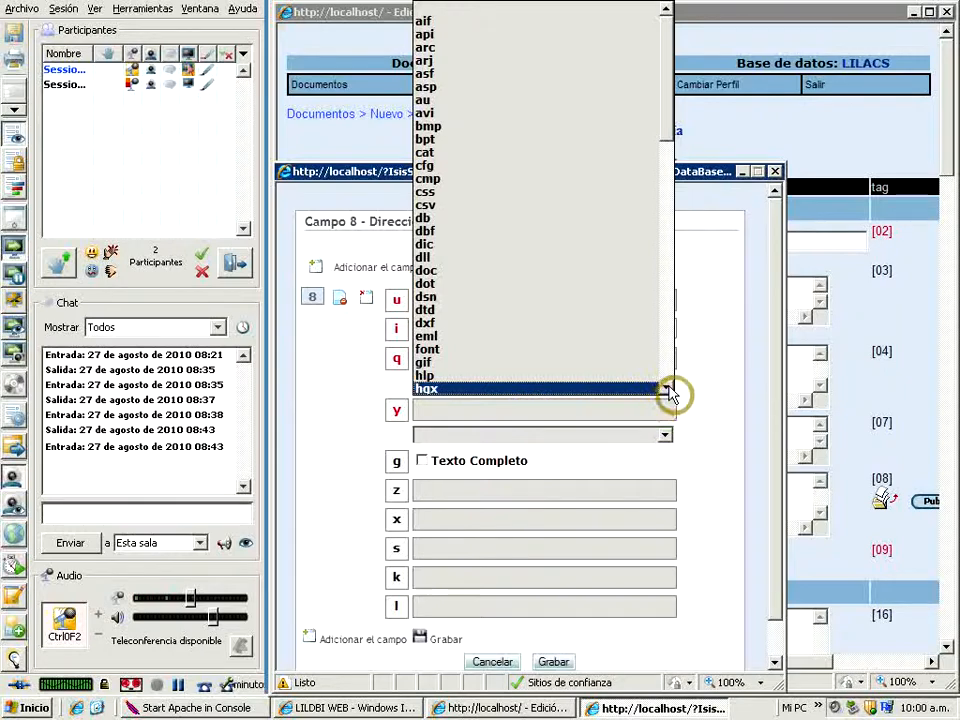
left_click(669, 387)
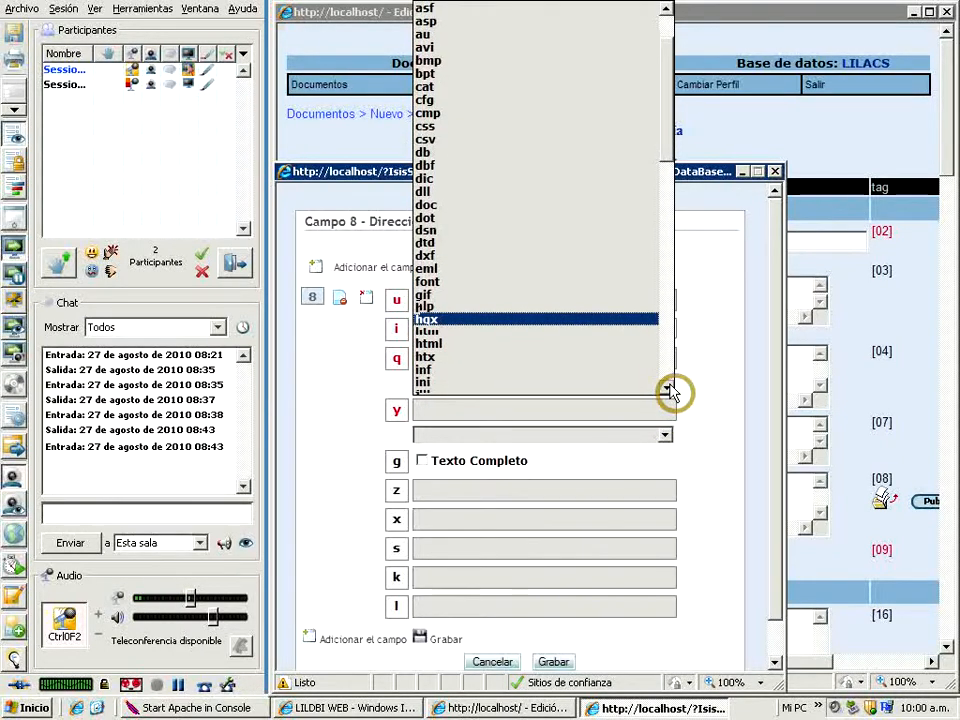
left_click(669, 387)
left_click(669, 387)
left_click(669, 387)
left_click(666, 386)
left_click(668, 387)
left_click(668, 387)
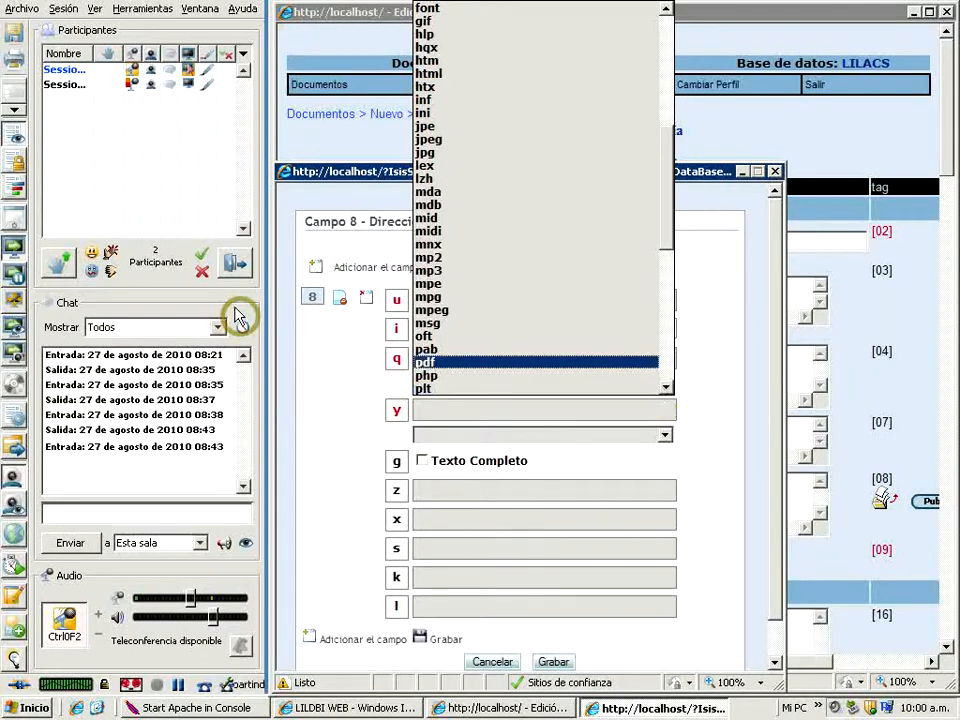
left_click(426, 365)
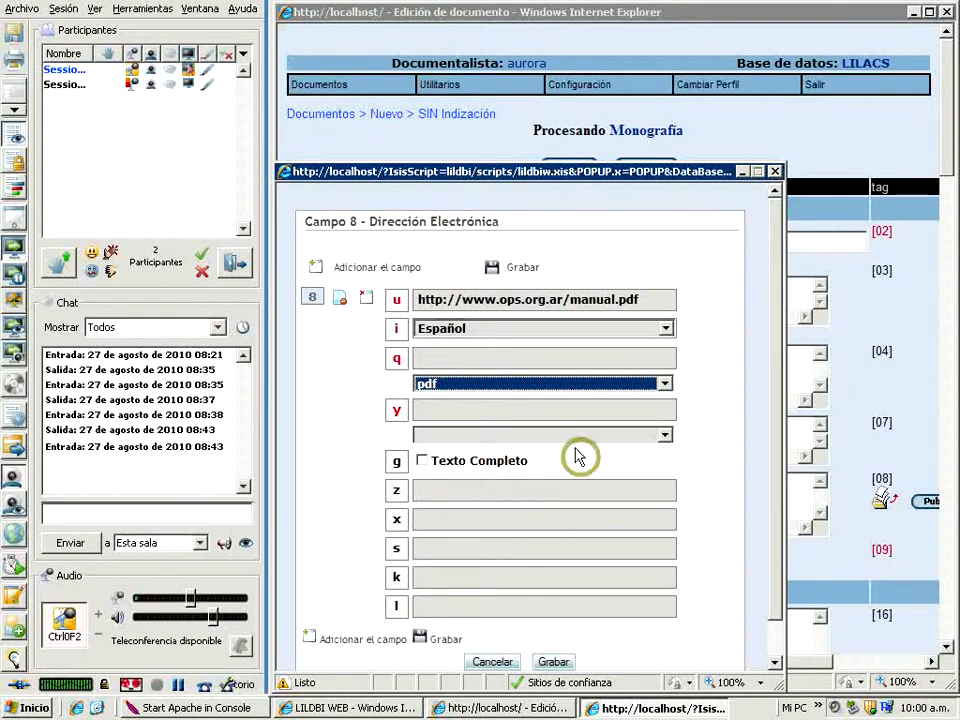
Set the file type in subfield y to PDF, mark it as Texto Completo, and save the Dirección Electrónica entry to the record
left_click(665, 437)
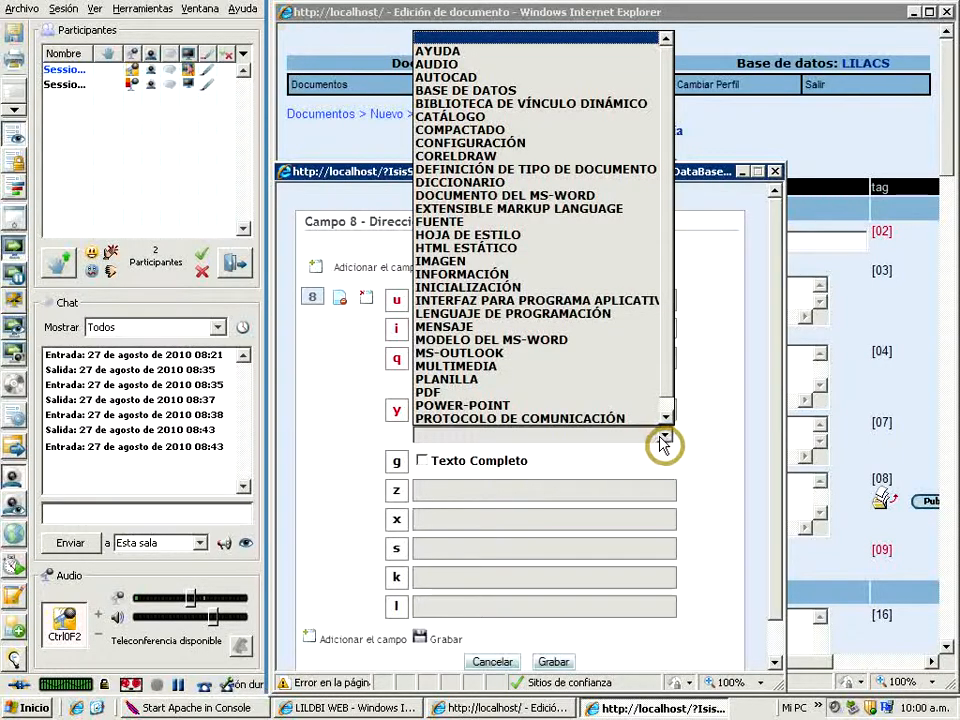
left_click(428, 394)
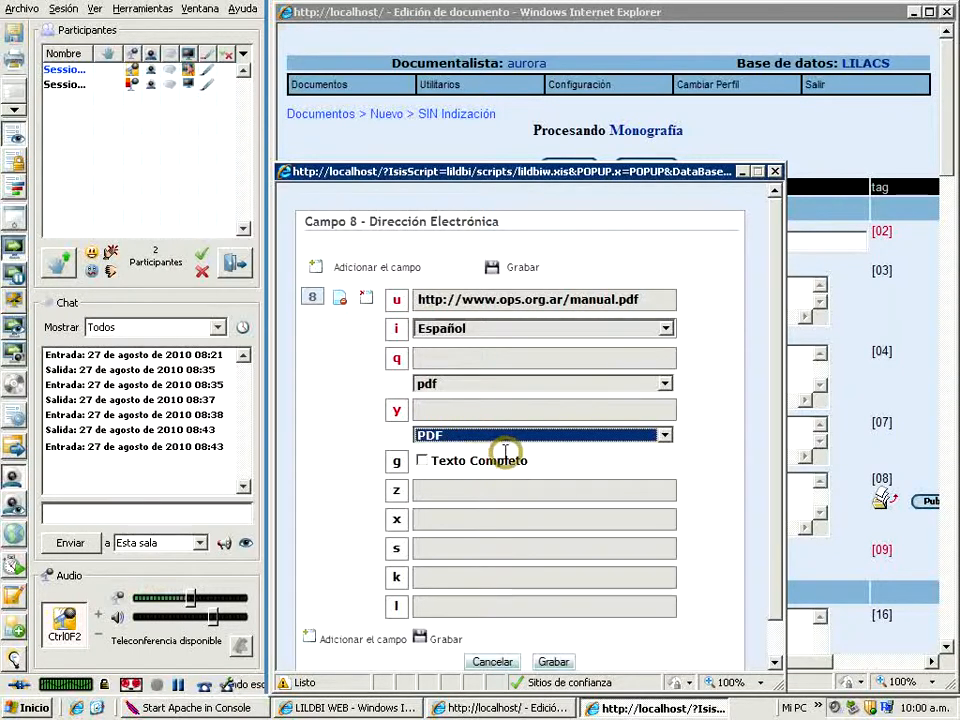
left_click(423, 462)
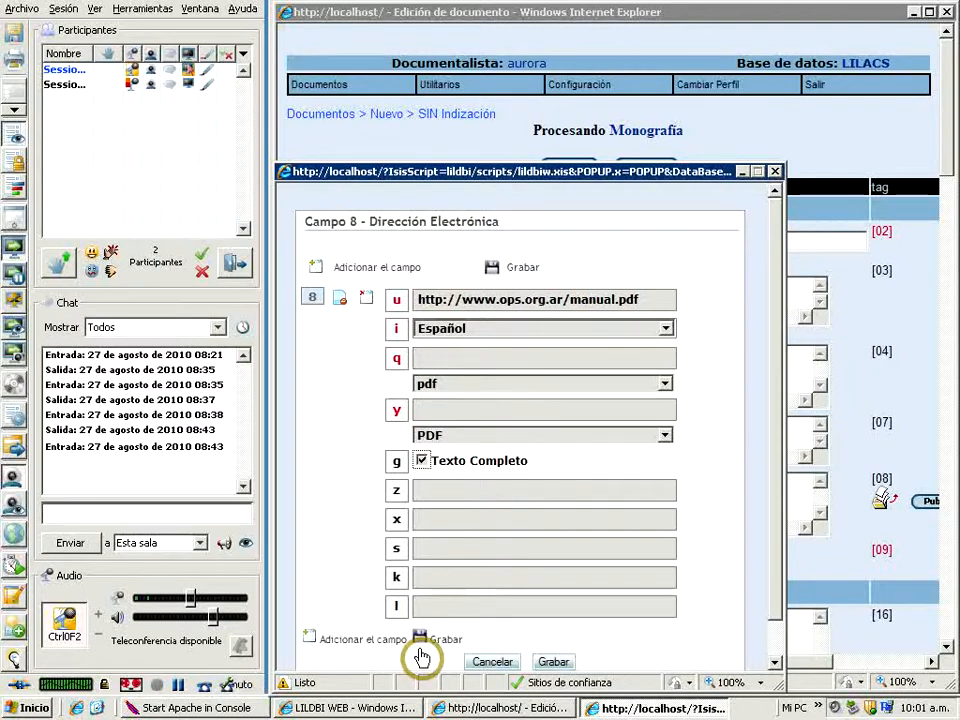
left_click(552, 663)
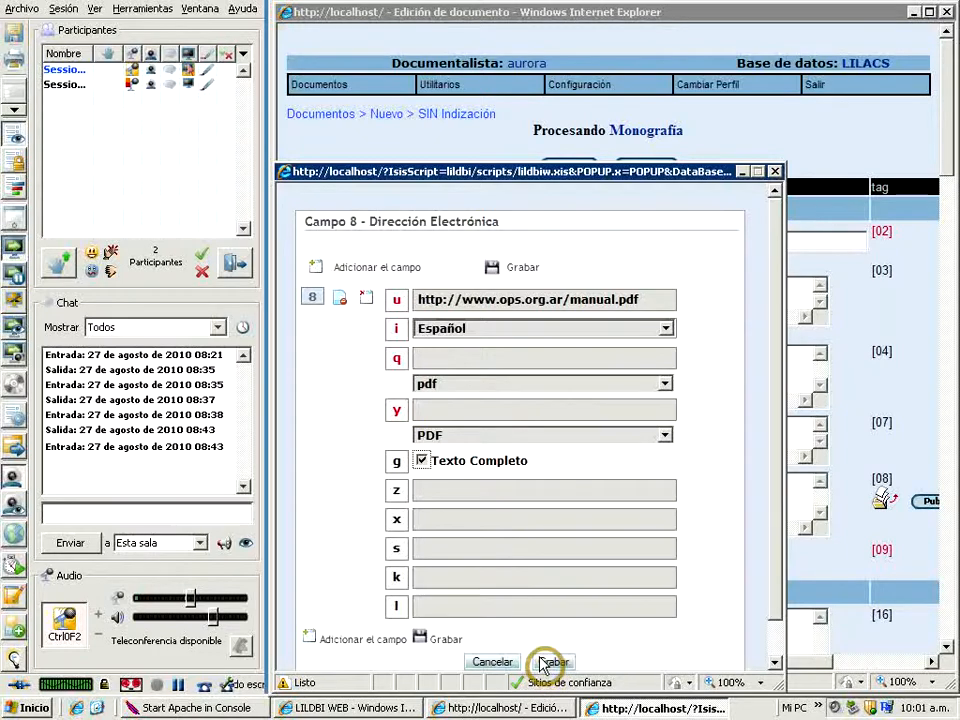
left_click(552, 663)
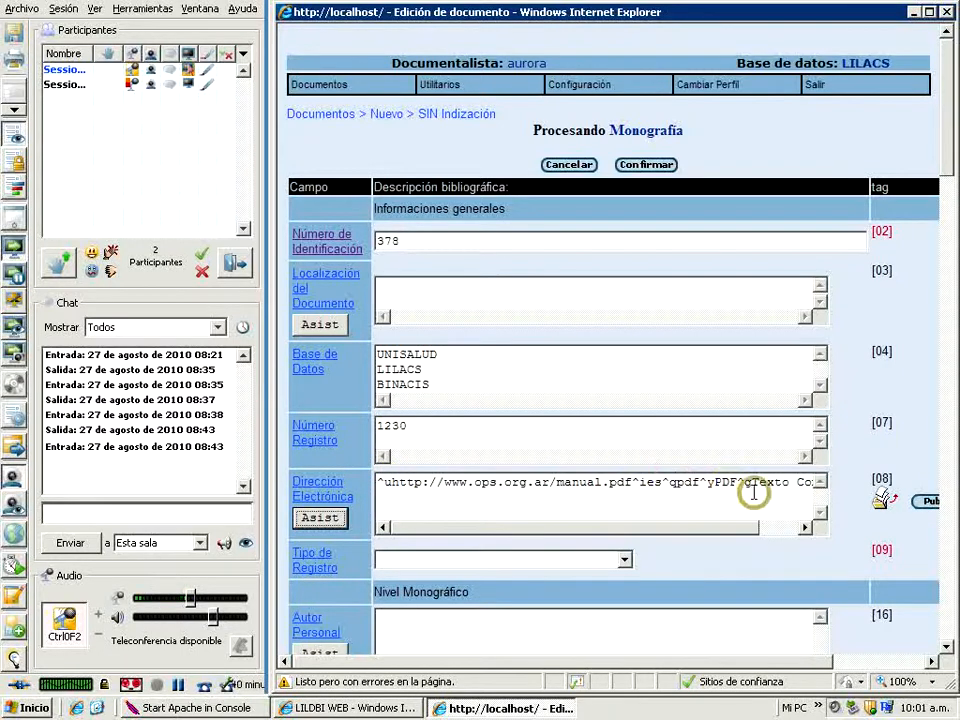
left_click(803, 530)
left_click(804, 532)
left_click(805, 534)
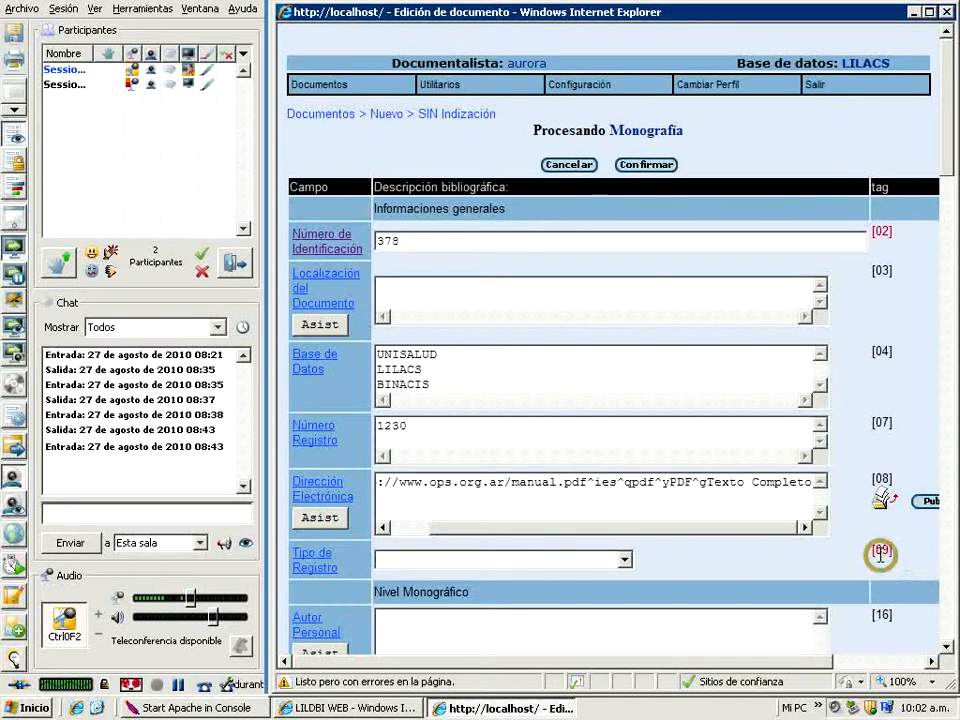
Set Tipo de Registro to Material textual and Forma del Item to Electrónico
left_click(625, 562)
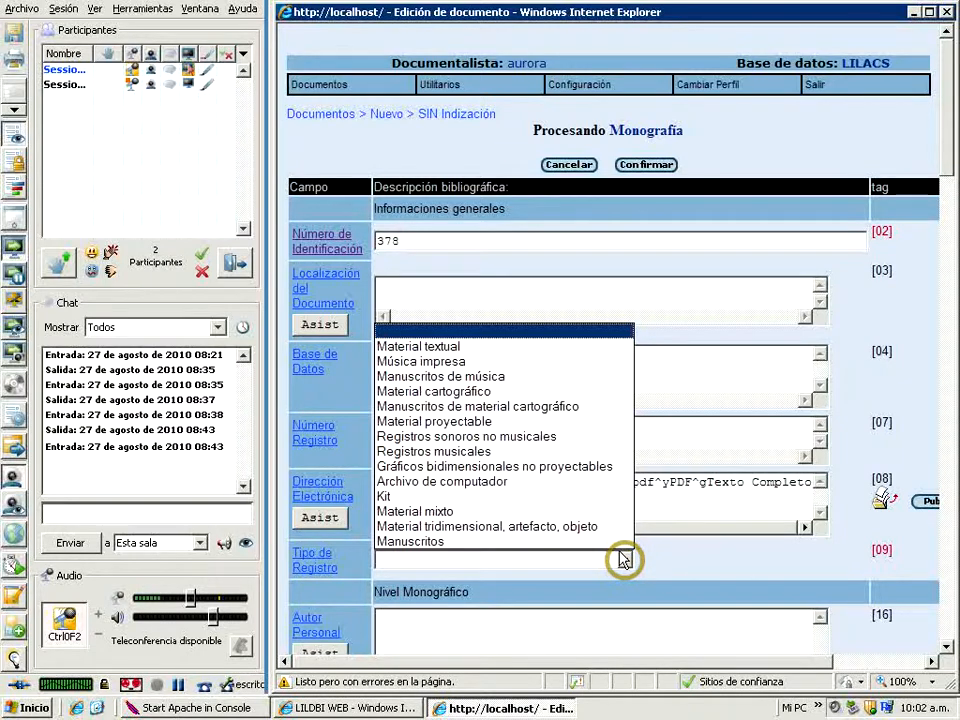
left_click(438, 348)
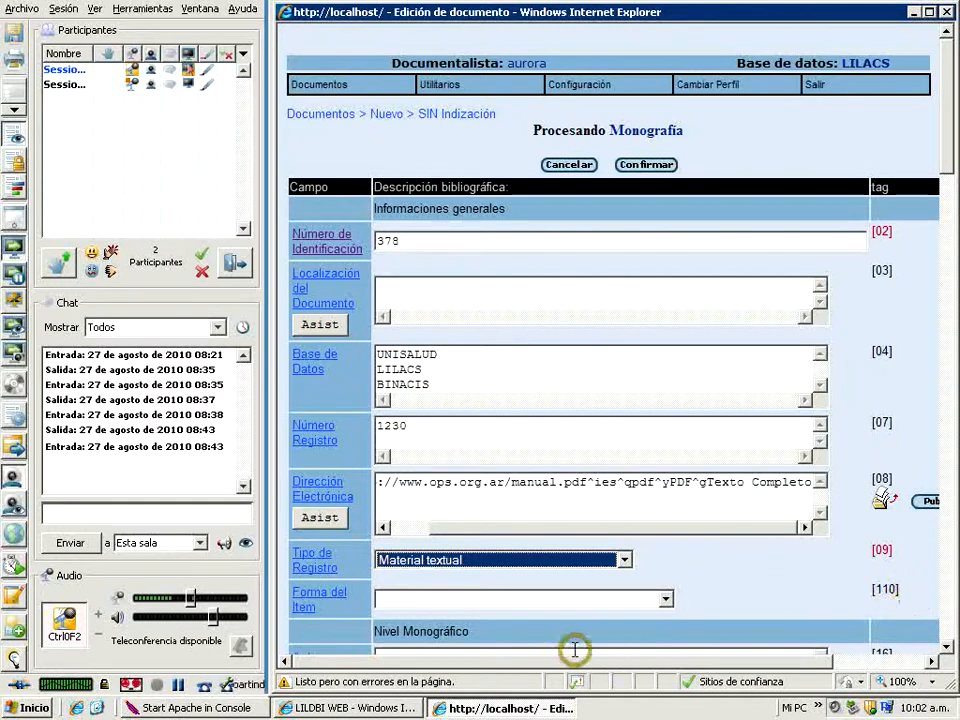
left_click(667, 602)
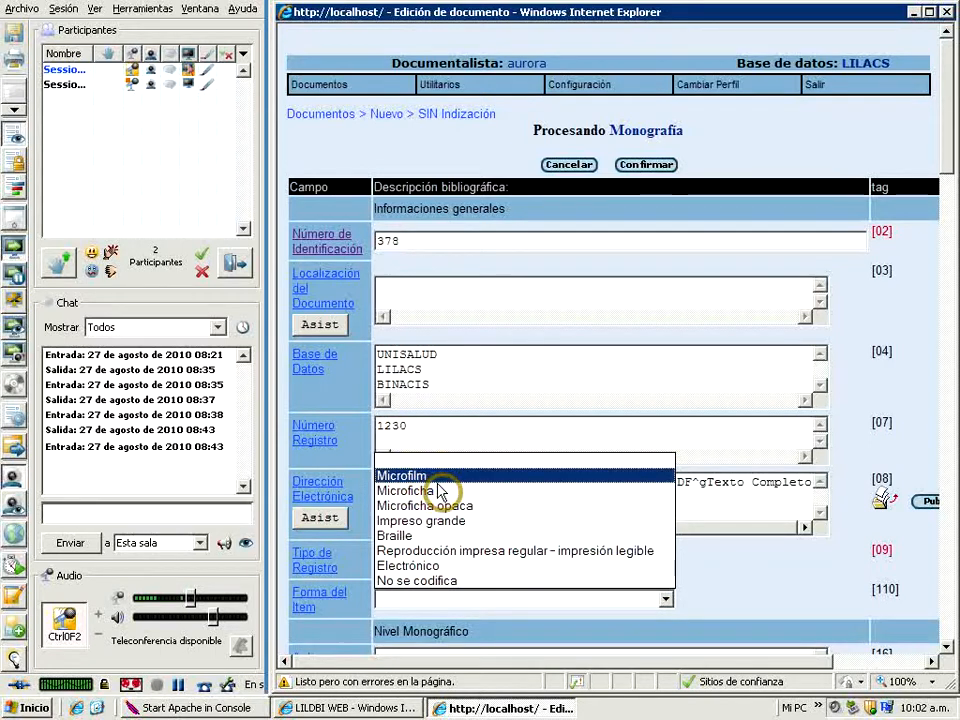
left_click(411, 567)
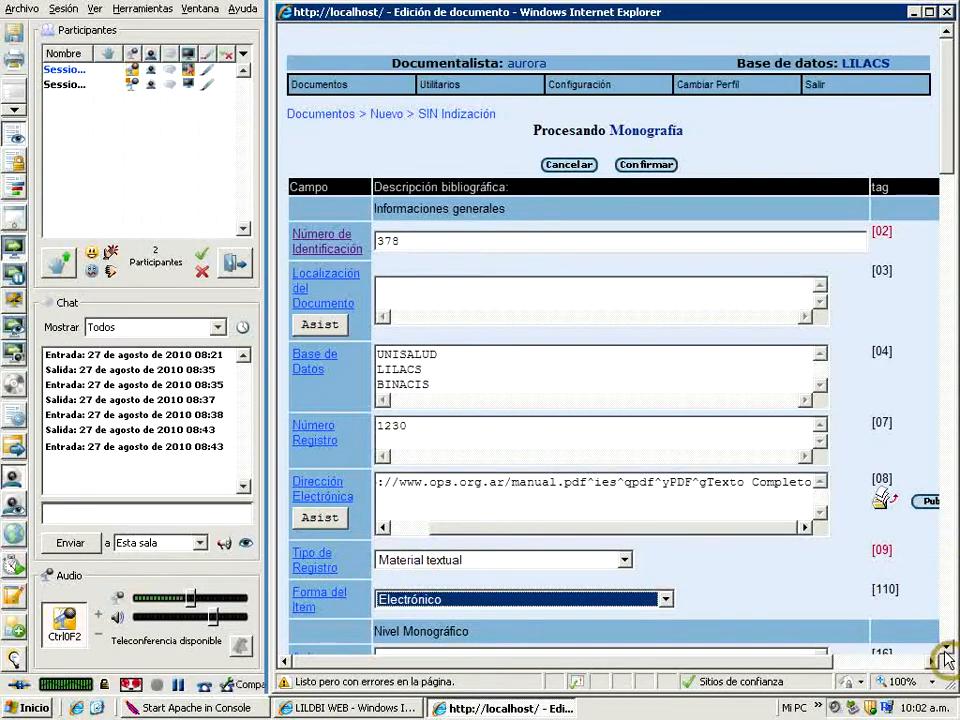
Open the entry assistant for Autor Personal, enter the author's surname and first name, and view the role options without choosing one
scroll(945, 650, "down", 5)
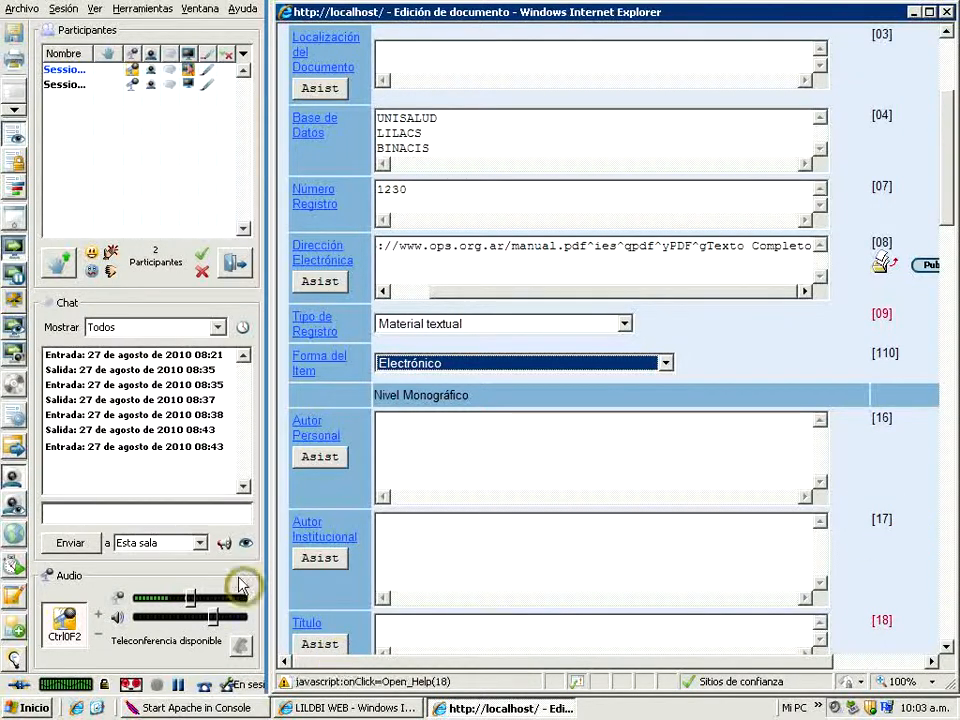
left_click(311, 460)
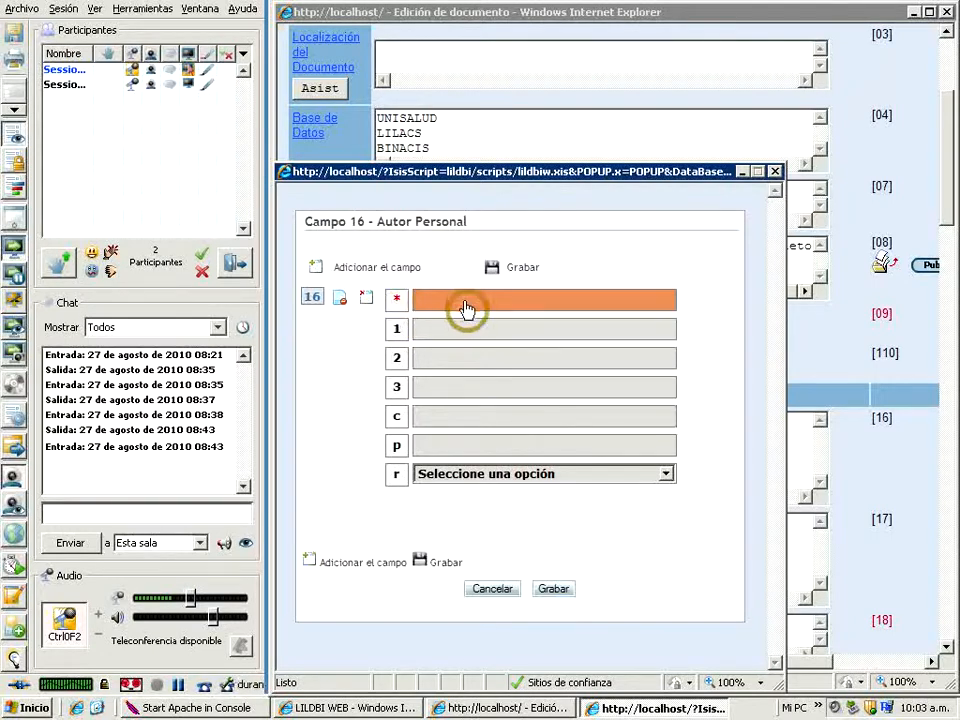
left_click(431, 305)
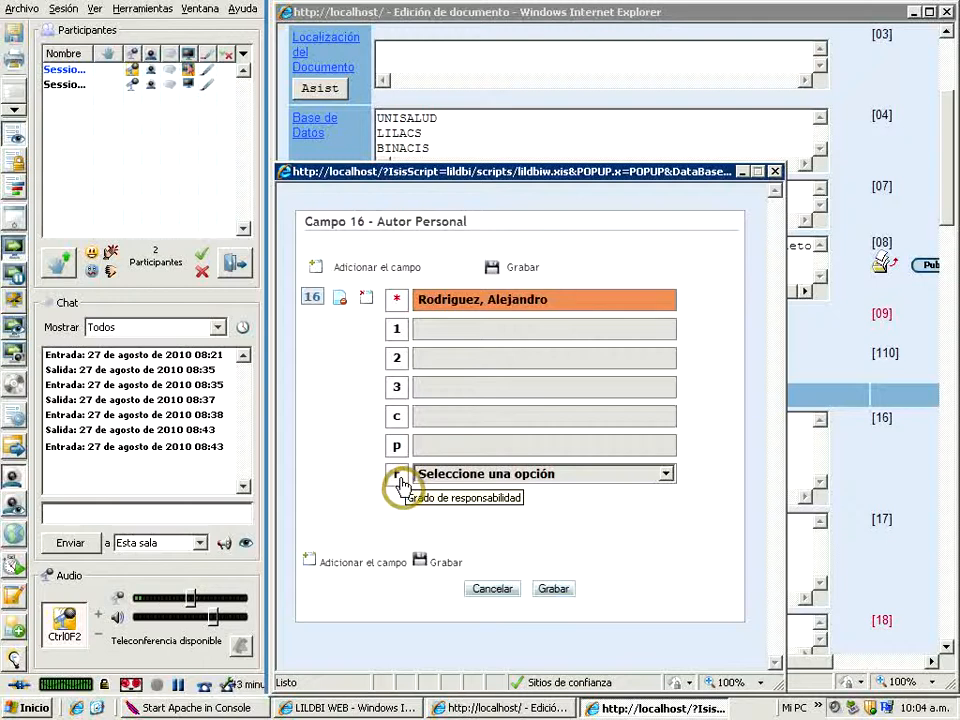
left_click(667, 474)
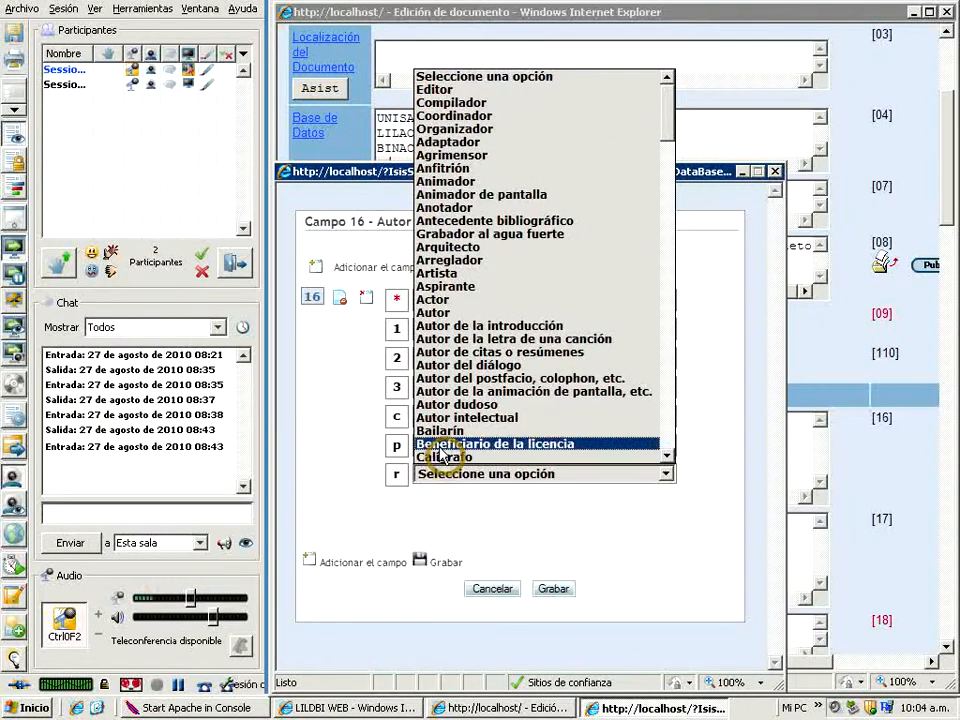
left_click(708, 437)
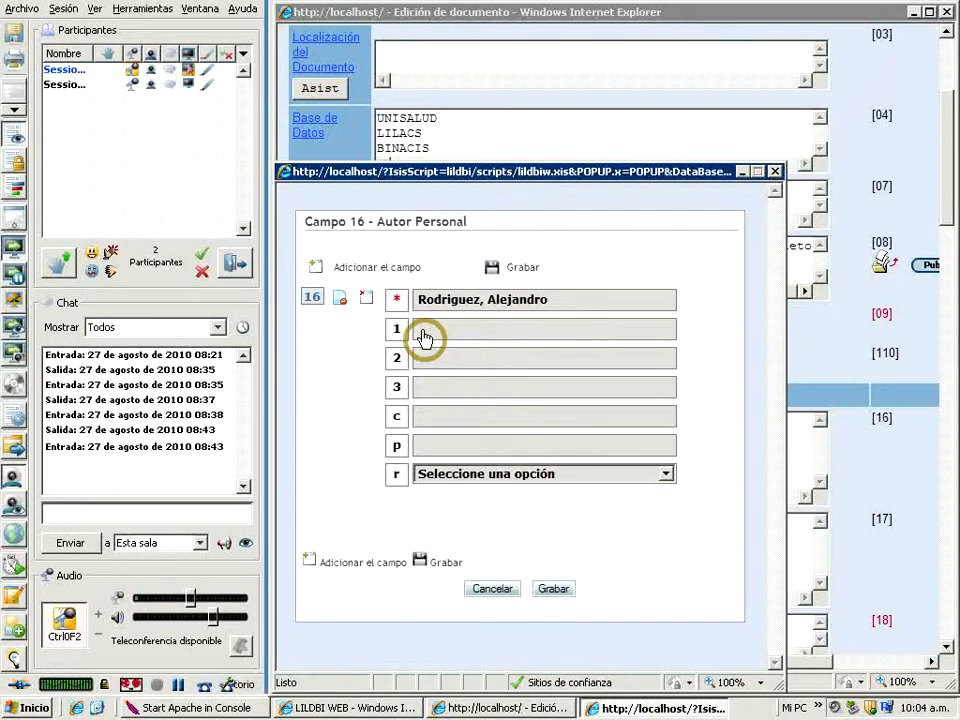
Enter the author's affiliation as Hospital de Agudos at level 1 and Departamento de Radiologìa at level 2
left_click(421, 334)
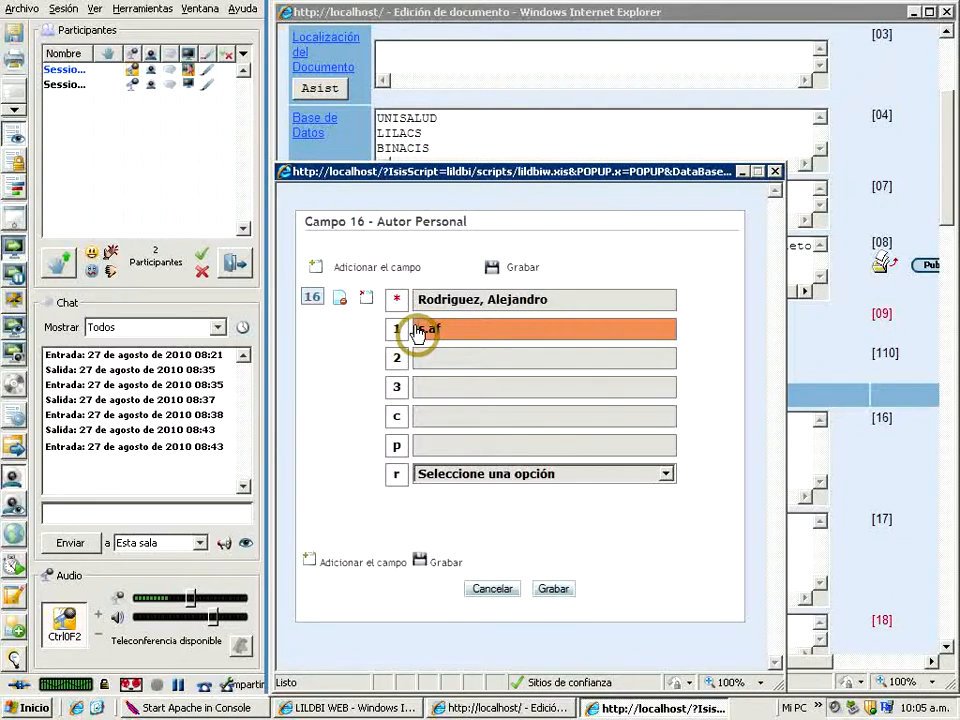
left_click_drag(415, 331, 447, 336)
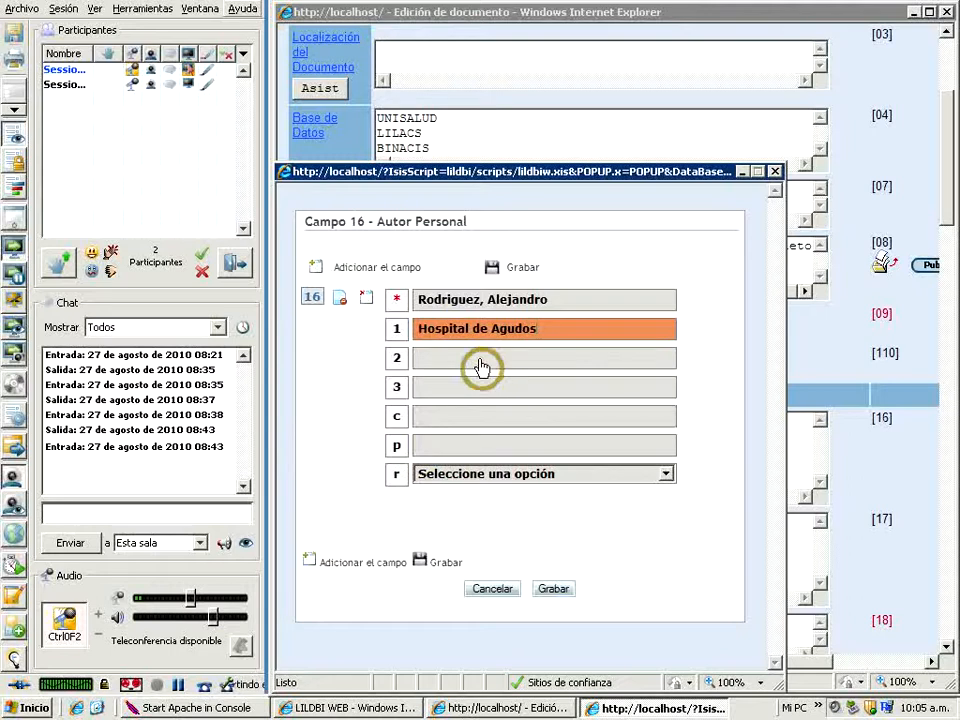
left_click(435, 366)
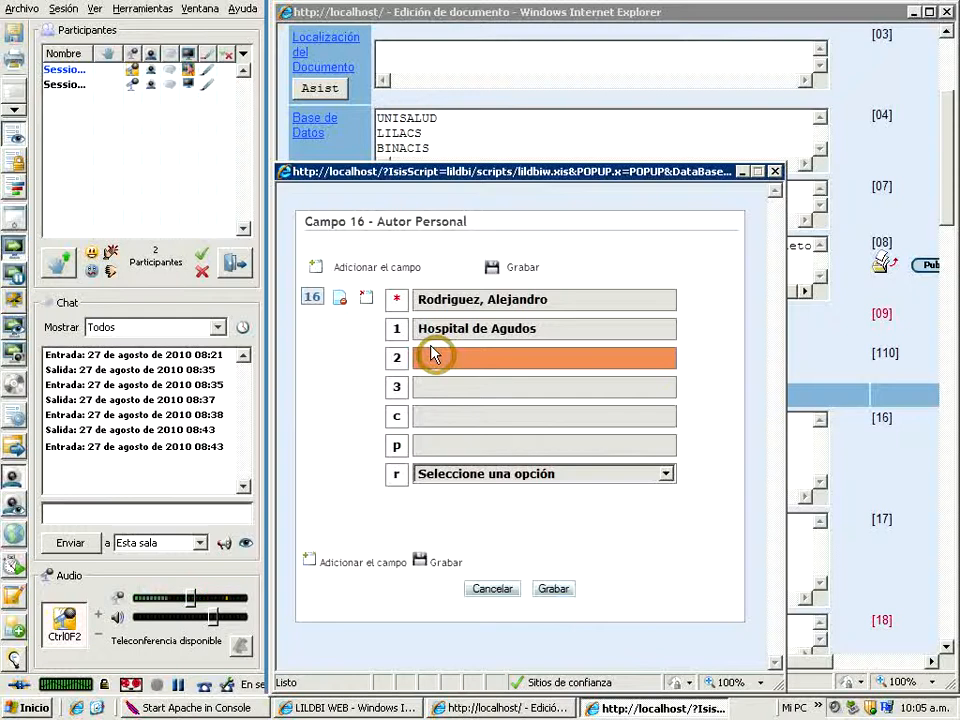
type("Departamento de Radiologia")
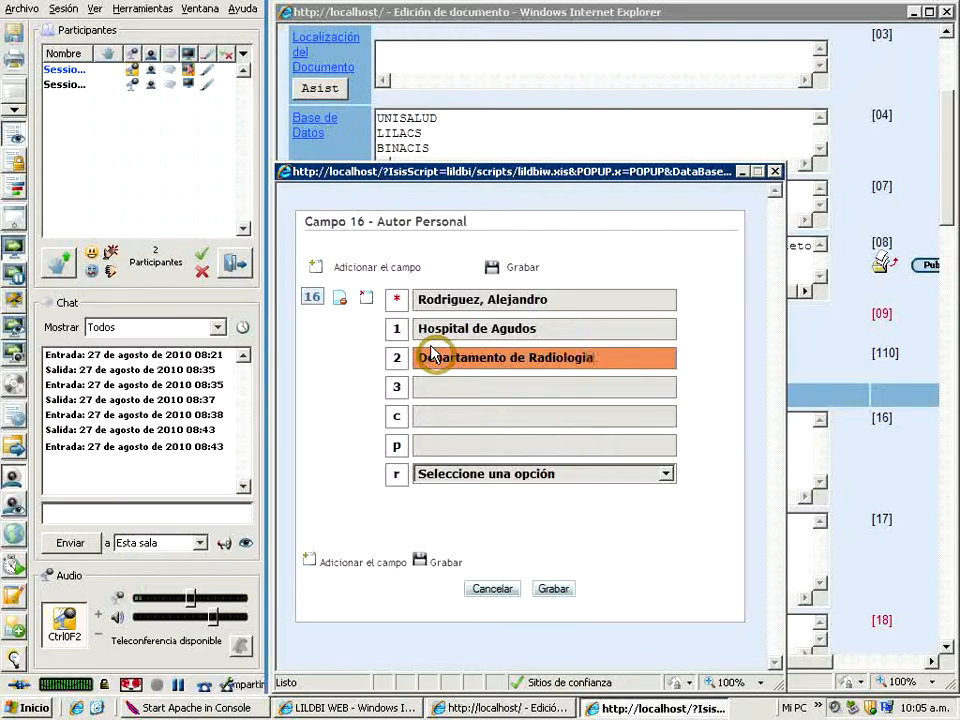
Set the author's city to Buenos Aires and country to Argentina, and add a second blank Autor Personal entry
left_click(425, 416)
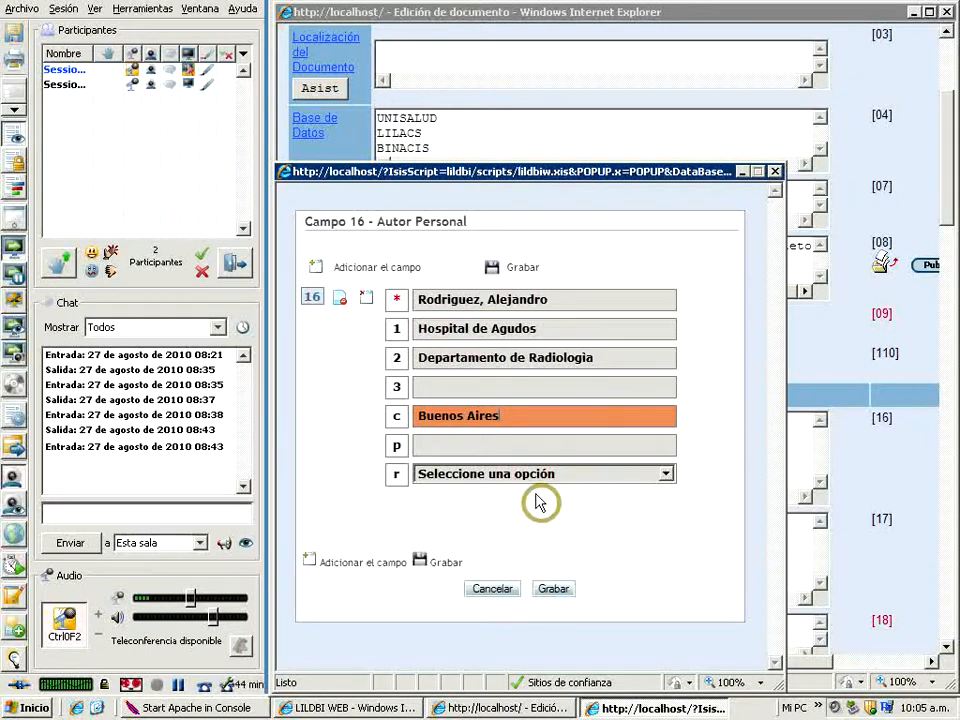
left_click(421, 451)
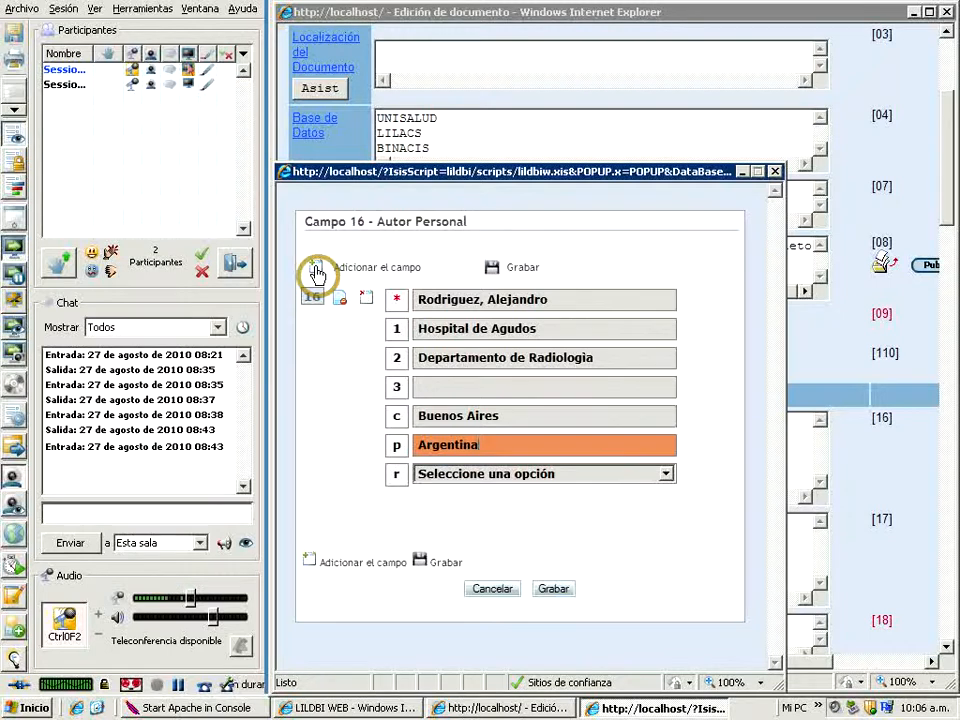
left_click(315, 272)
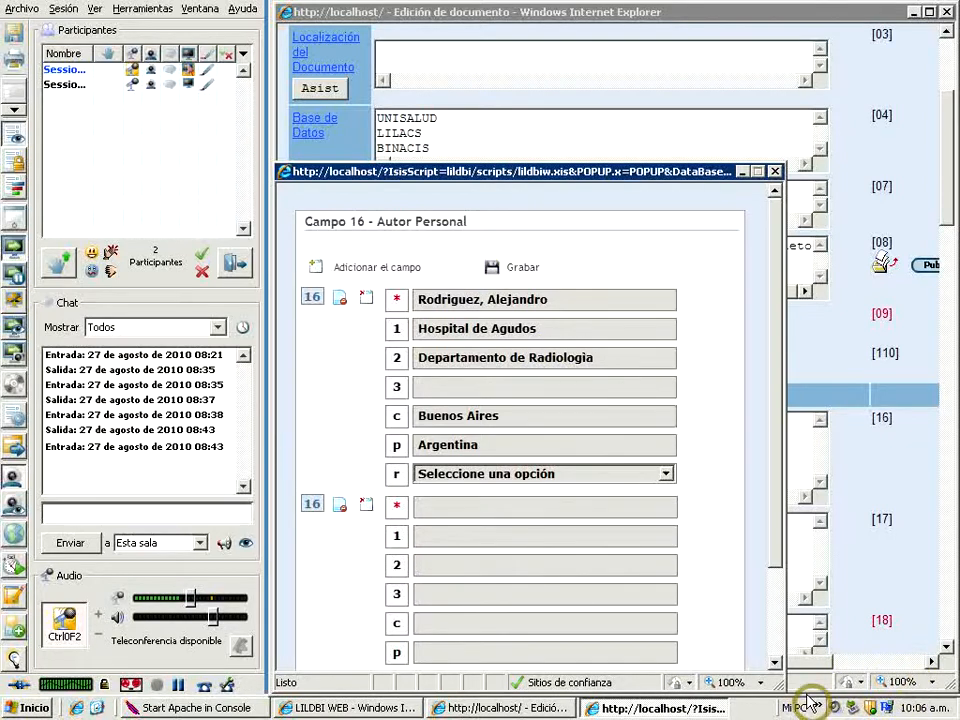
Try to save the Autor Personal entries, collapse the second blank entry, and try saving again
left_click(775, 667)
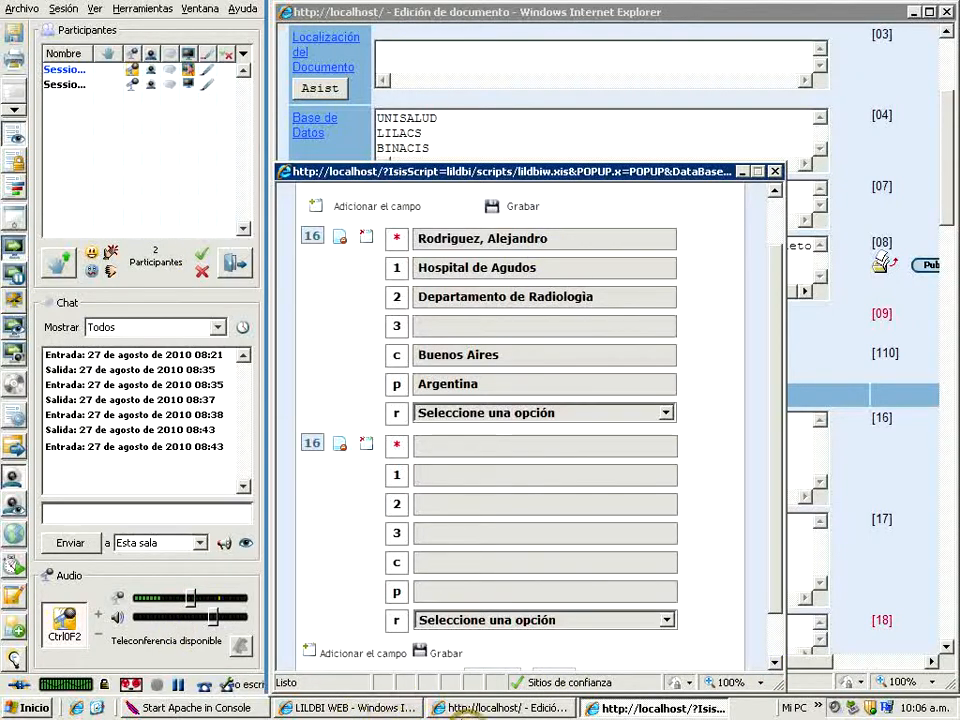
left_click(419, 655)
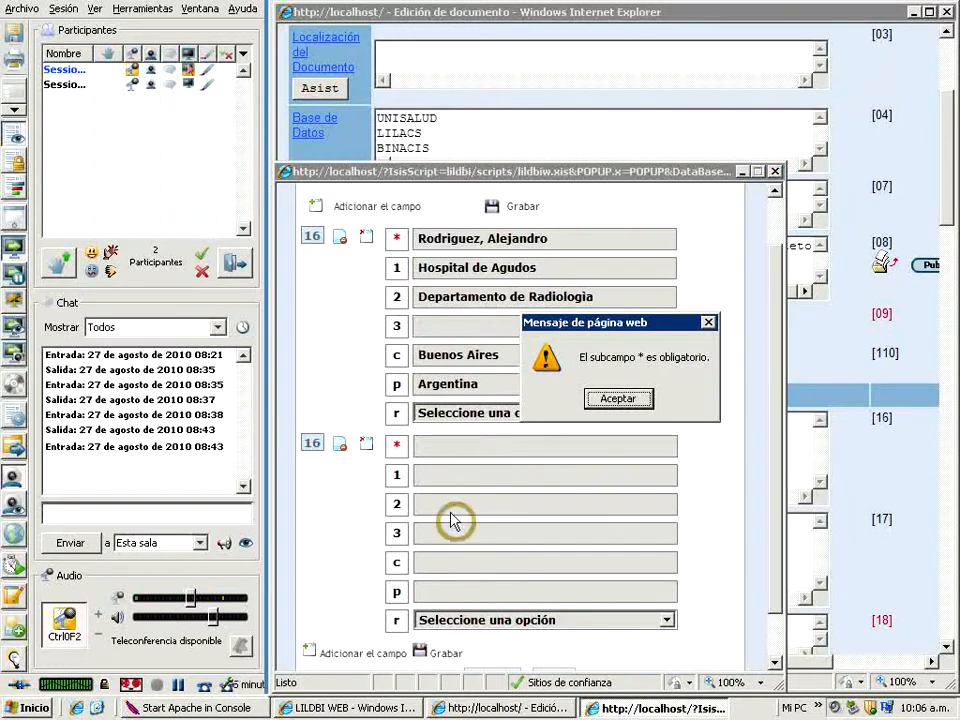
left_click(625, 402)
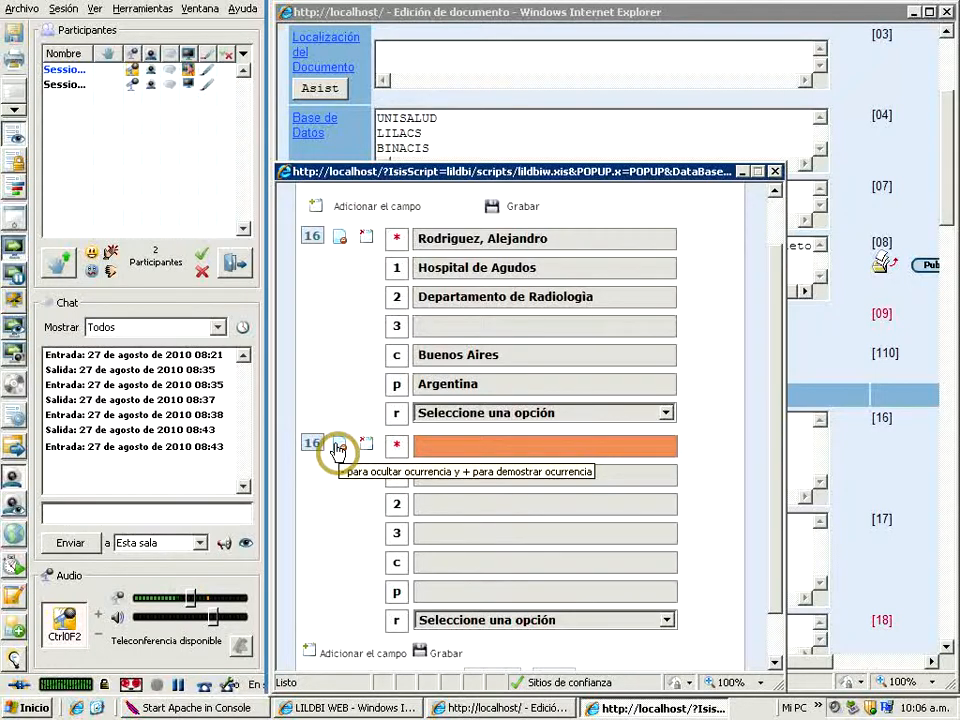
left_click(337, 450)
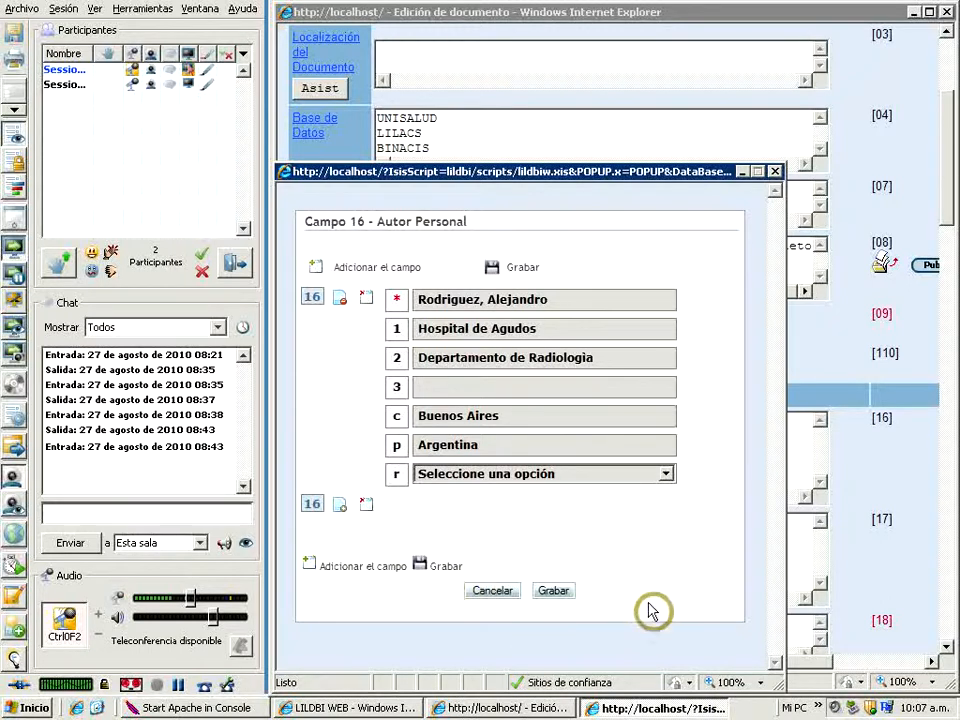
left_click(553, 594)
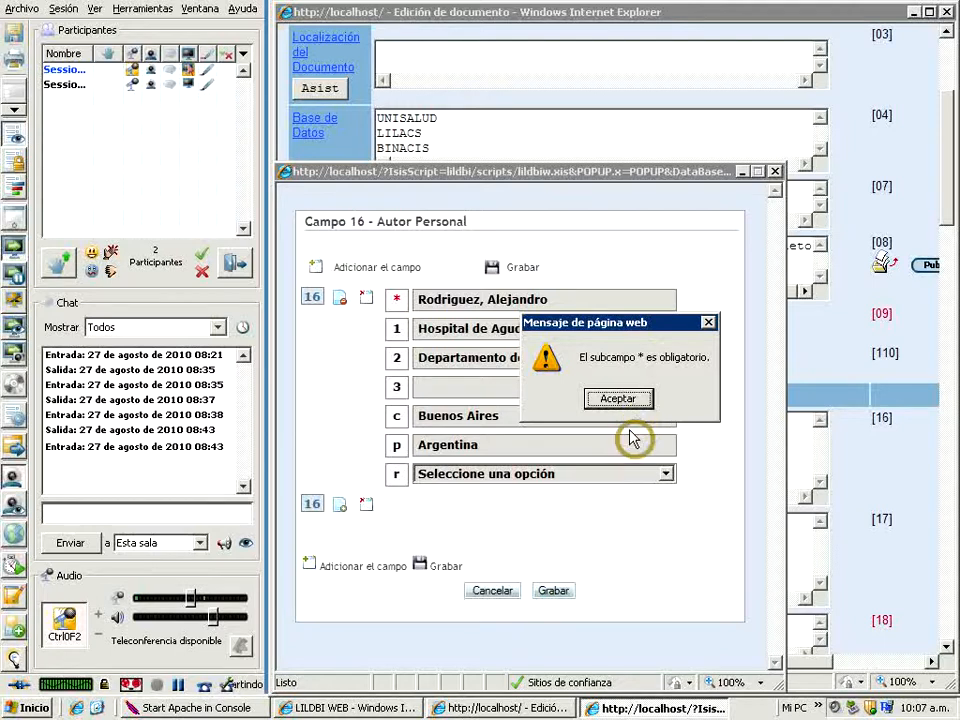
left_click(621, 406)
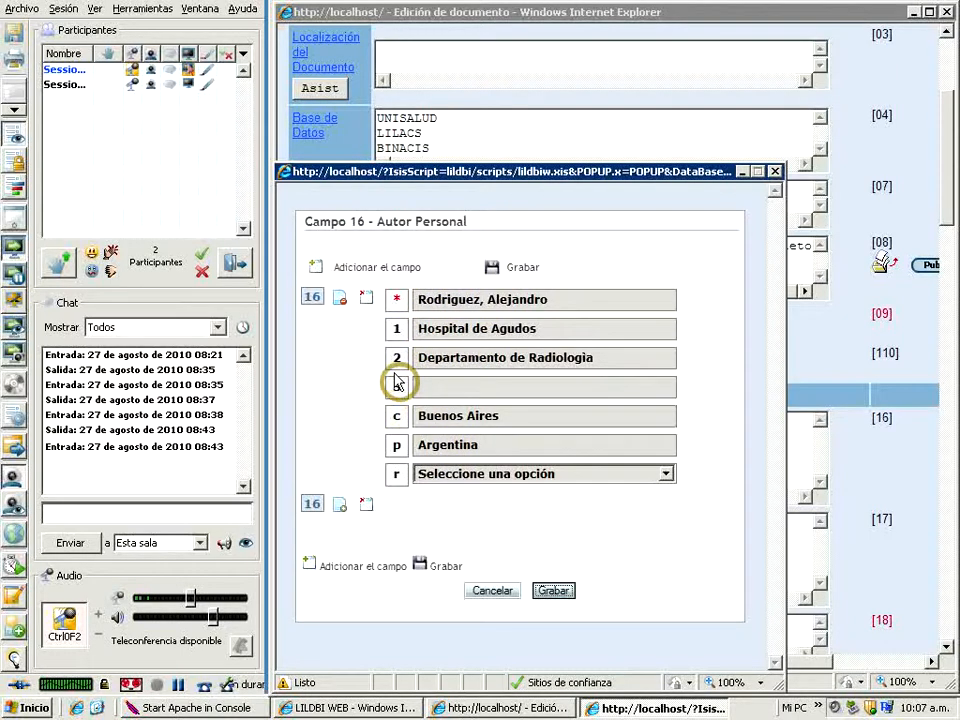
Enter Catedra de Radiologìa as the author's level 3 affiliation and try to save the Autor Personal entries
left_click(420, 302)
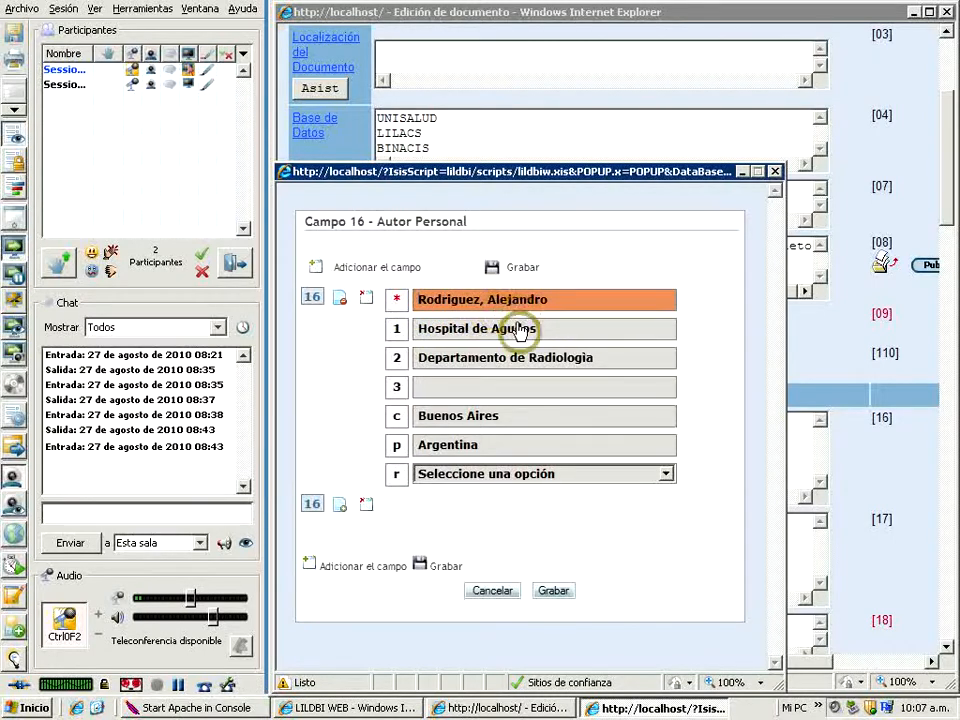
left_click(427, 391)
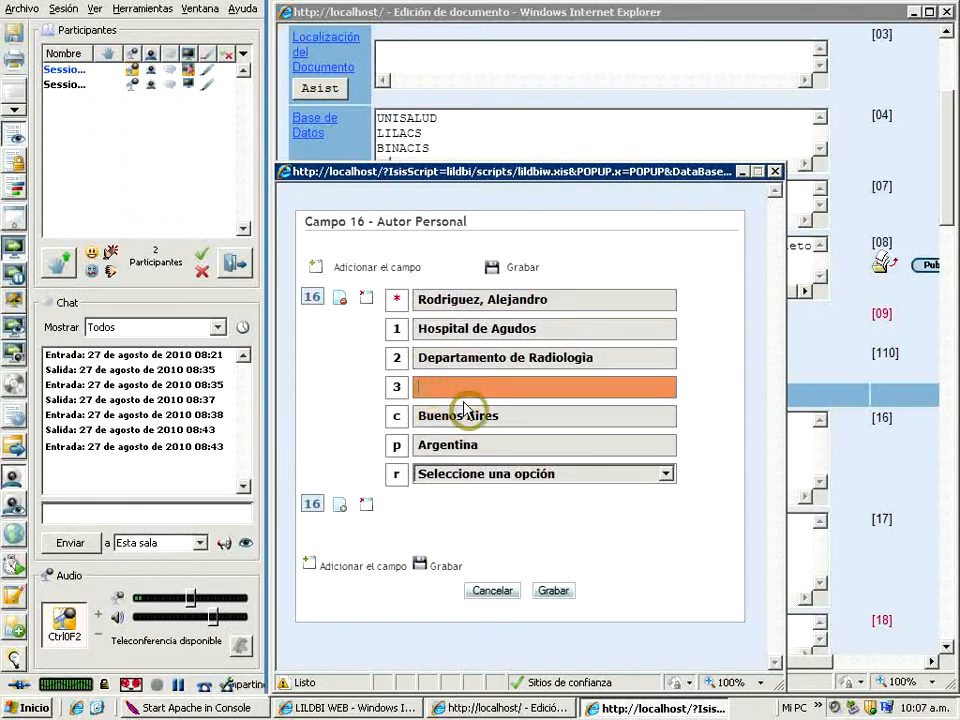
type("C")
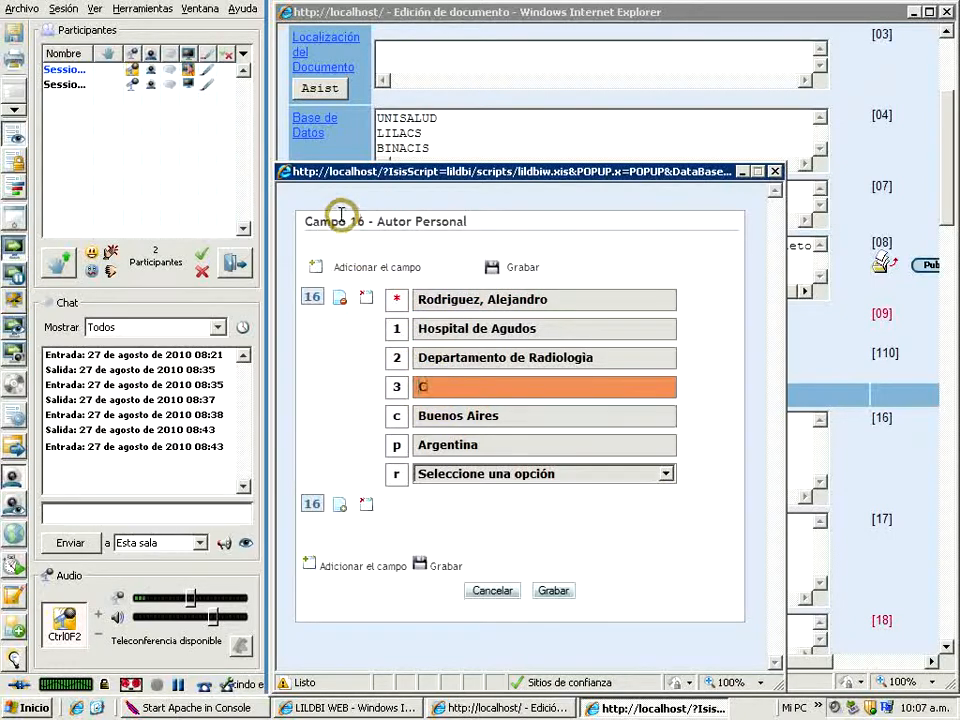
type("atedra de")
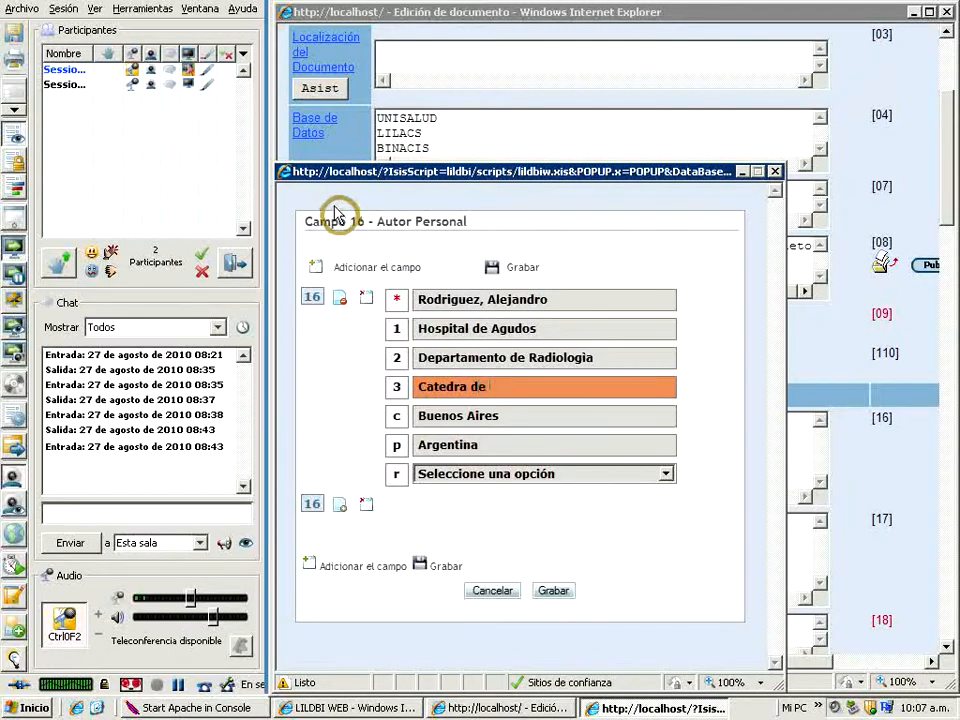
type(" Radiolog")
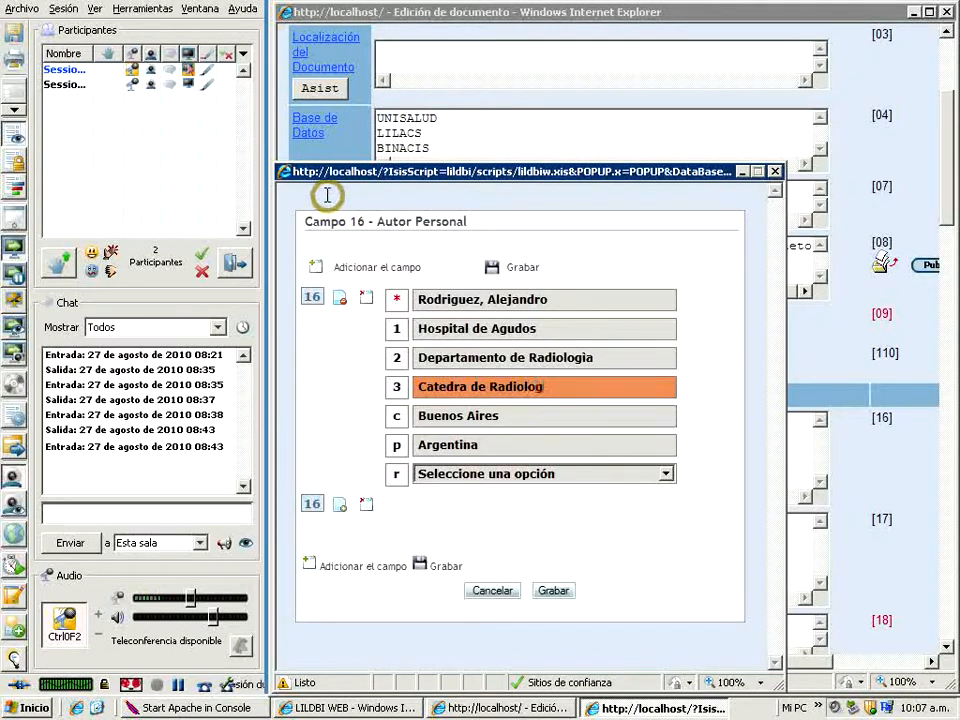
type("ia")
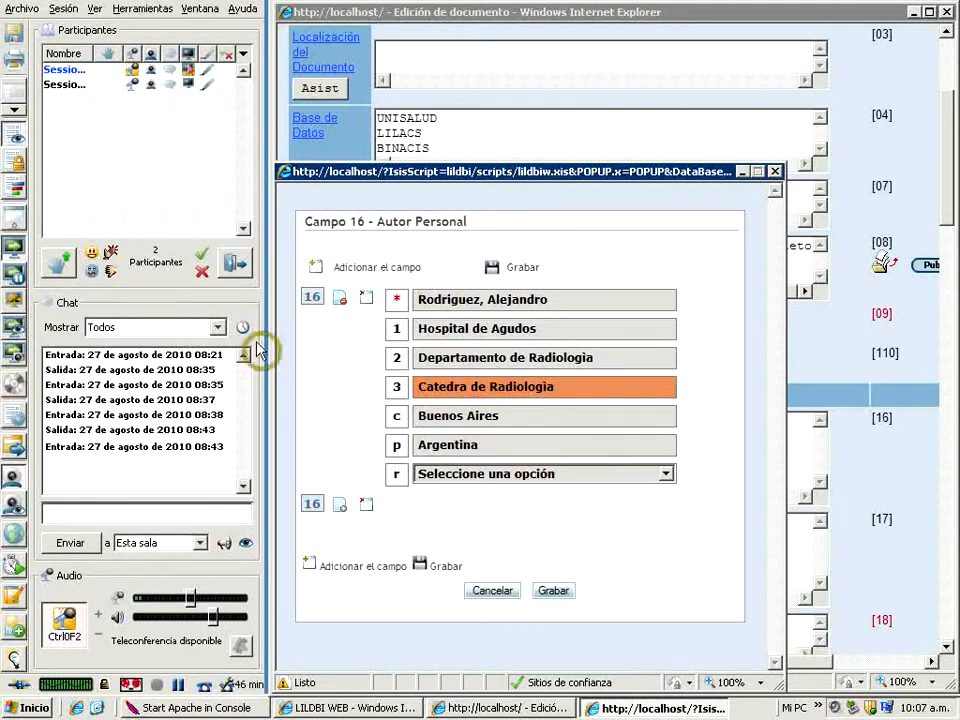
left_click(418, 303)
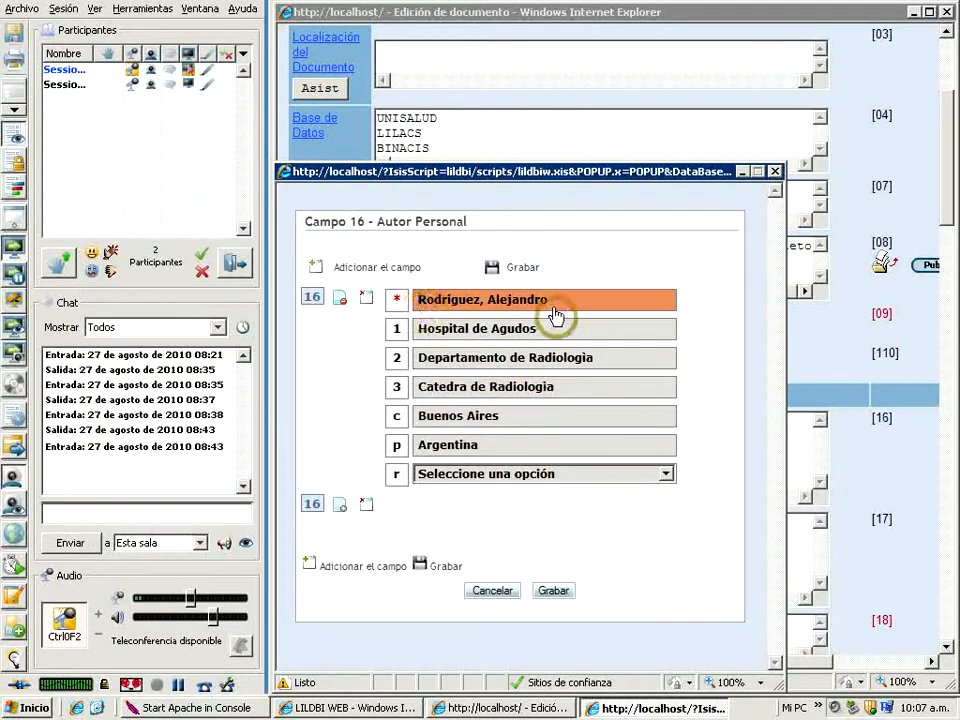
left_click(553, 590)
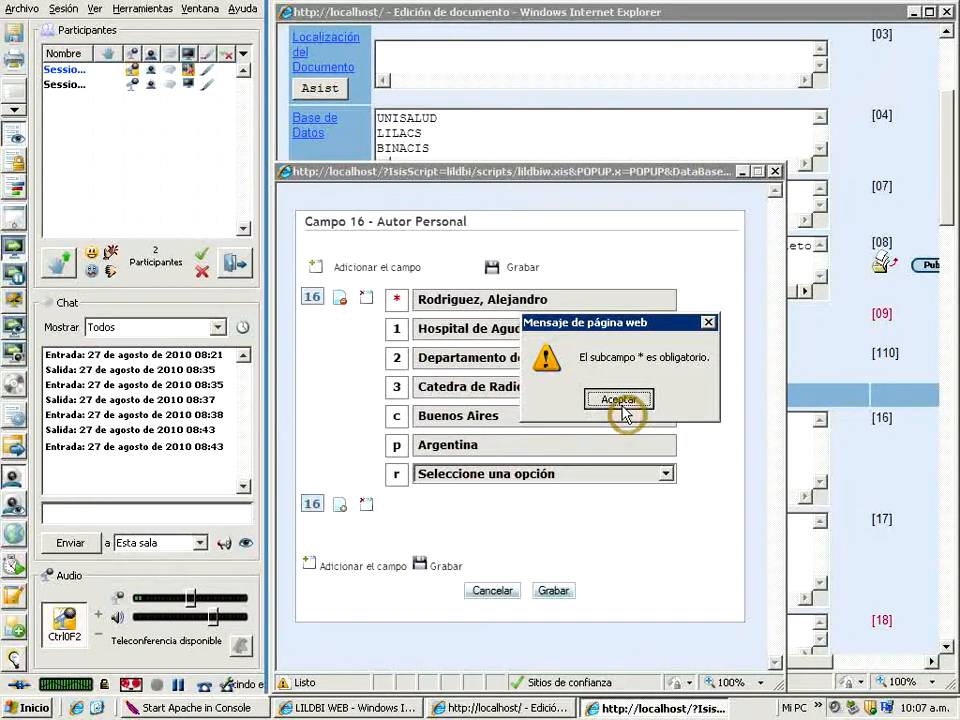
left_click(620, 399)
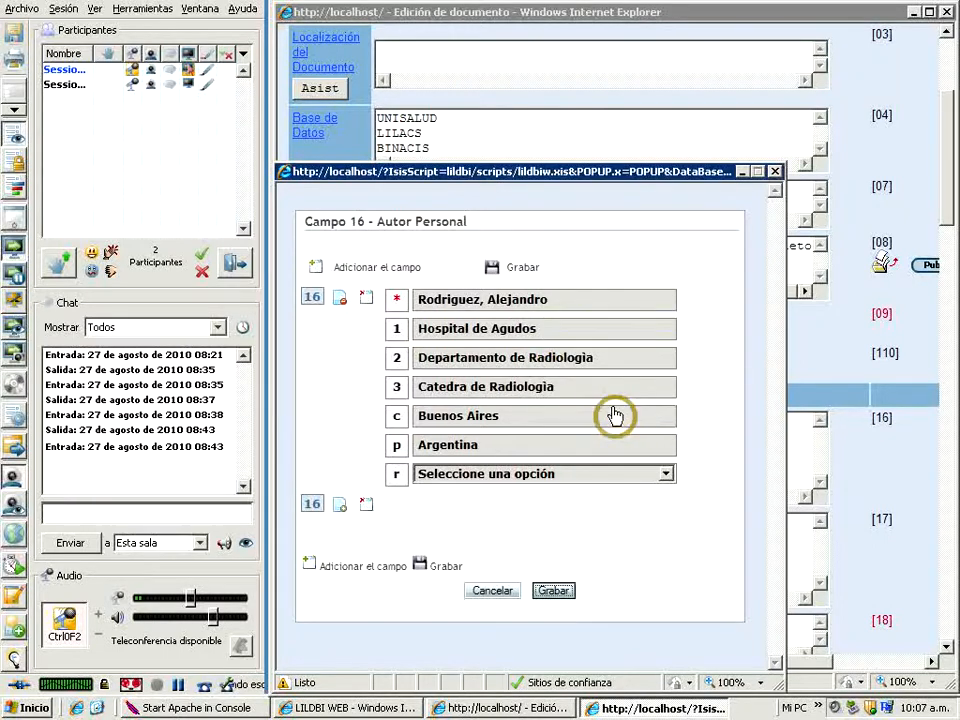
Re-enter the author's name in the first entry, try to save it, and close the Autor Personal assistant
left_click(416, 306)
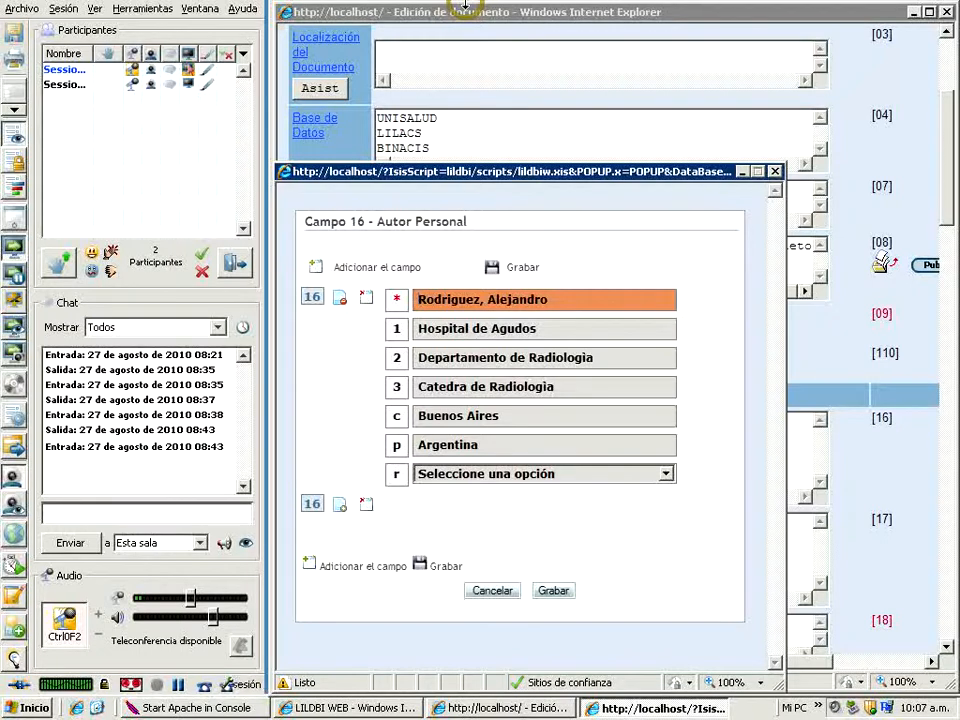
type("Rodrigue")
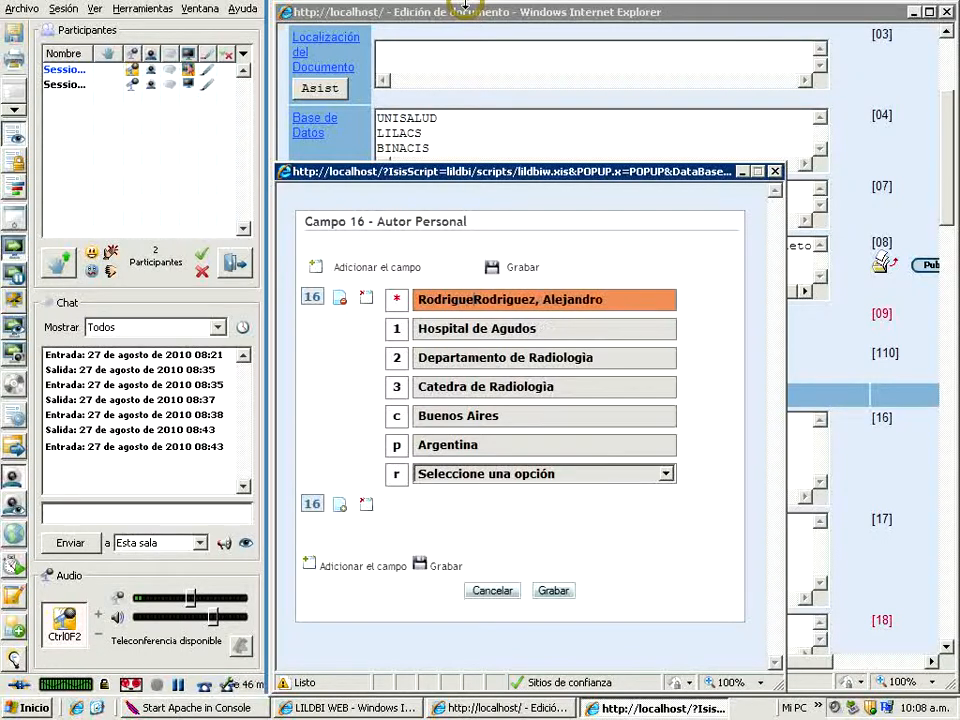
type("z,")
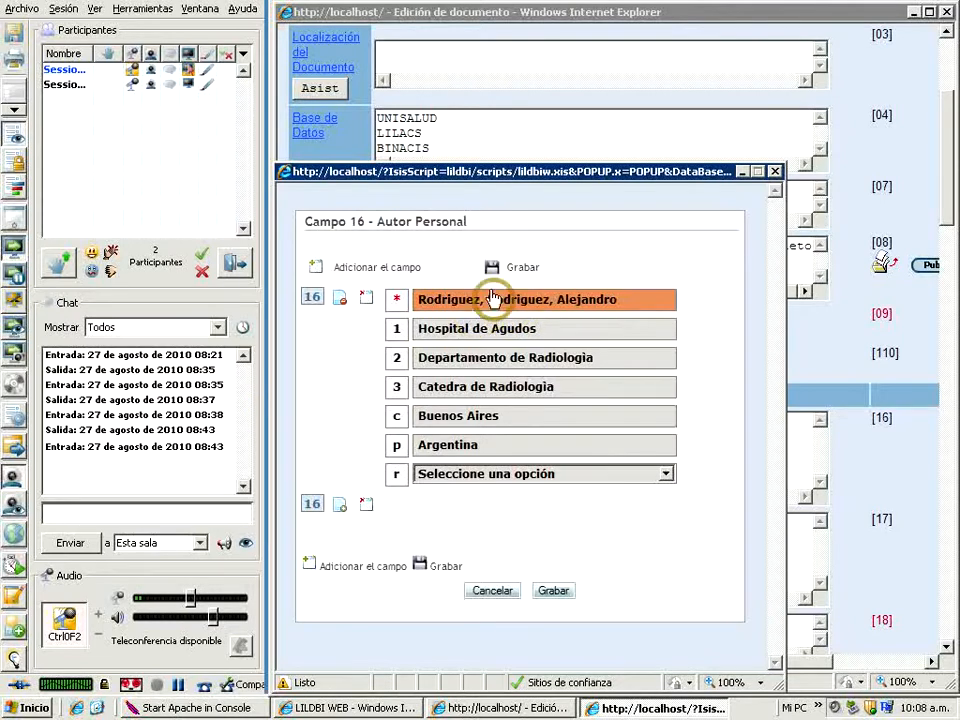
left_click_drag(487, 300, 617, 300)
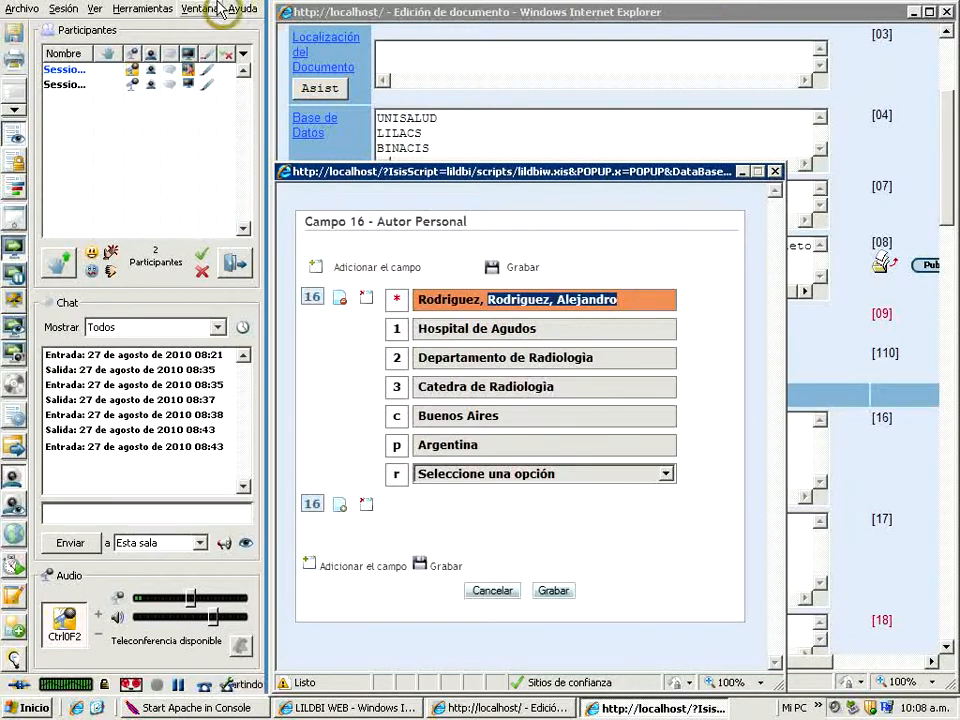
key("Delete")
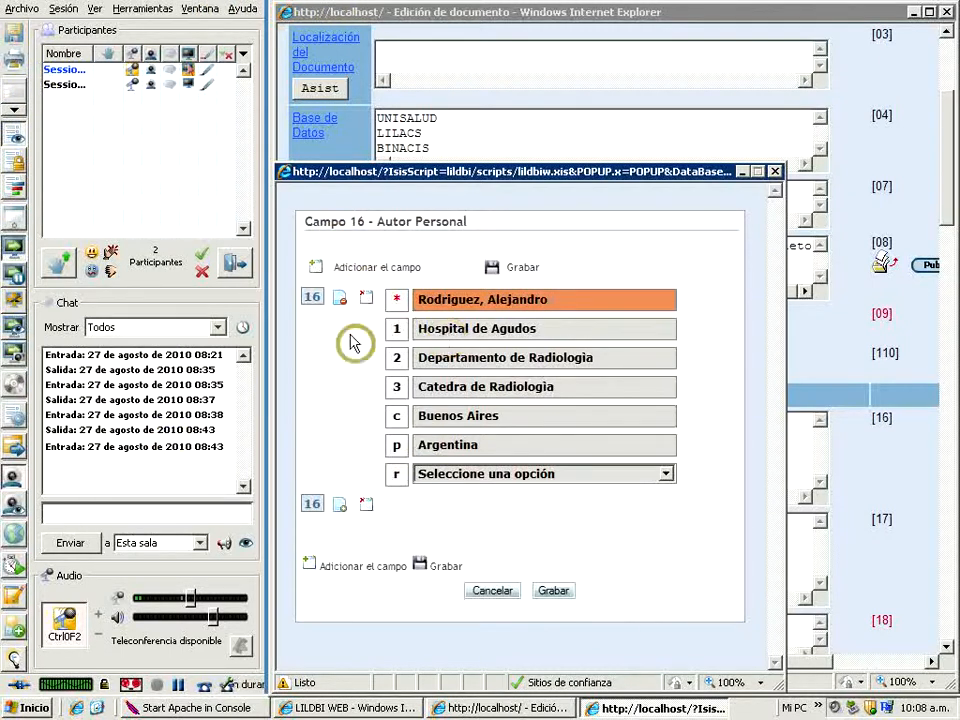
left_click(556, 594)
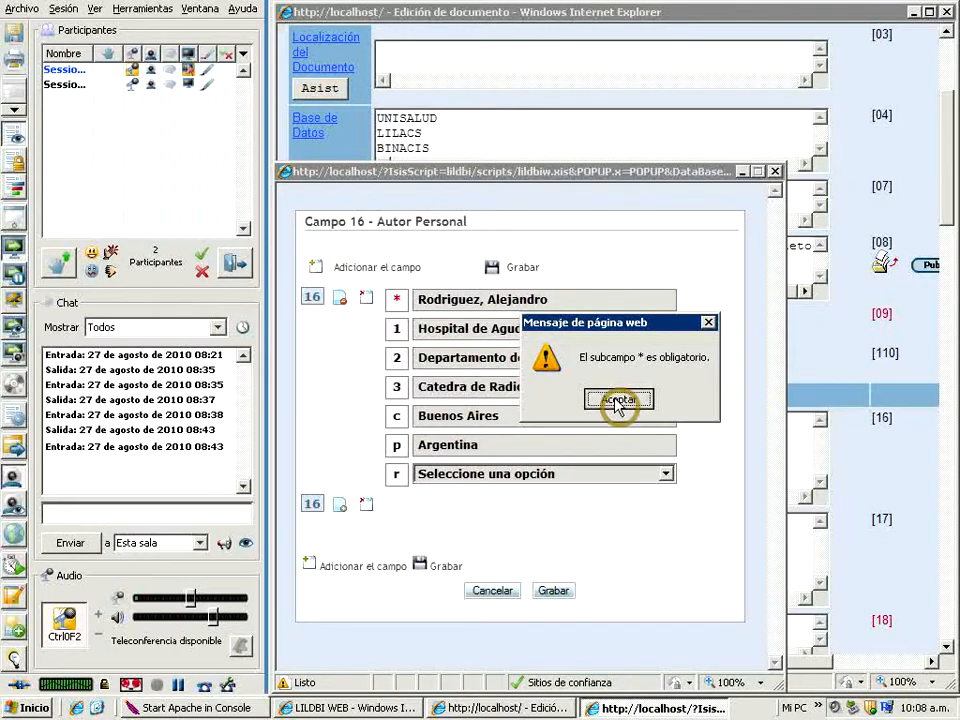
left_click(617, 401)
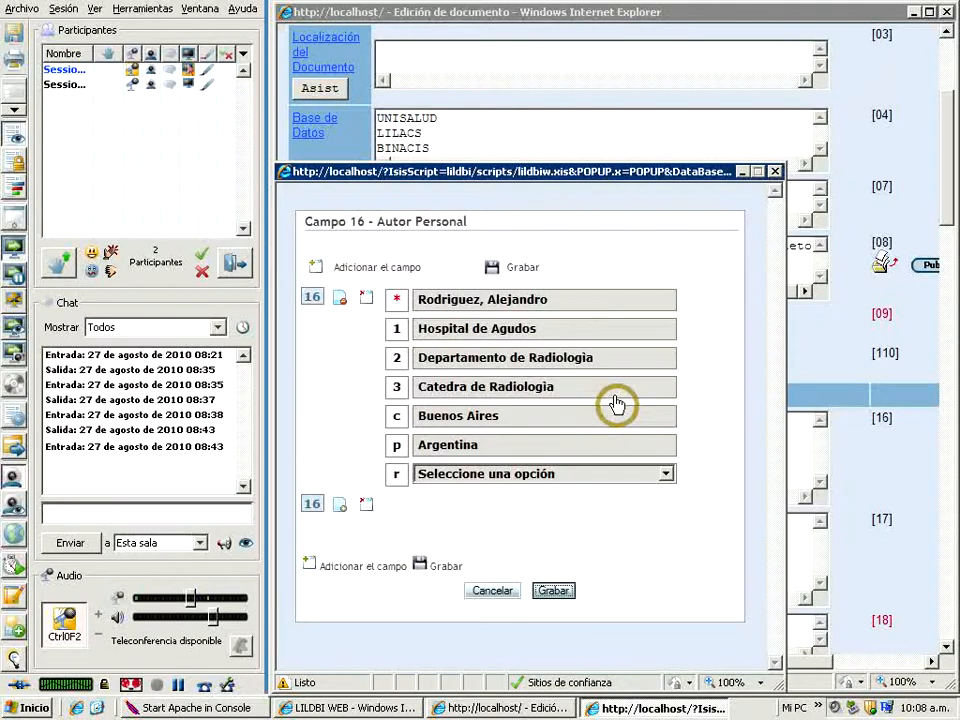
left_click(776, 171)
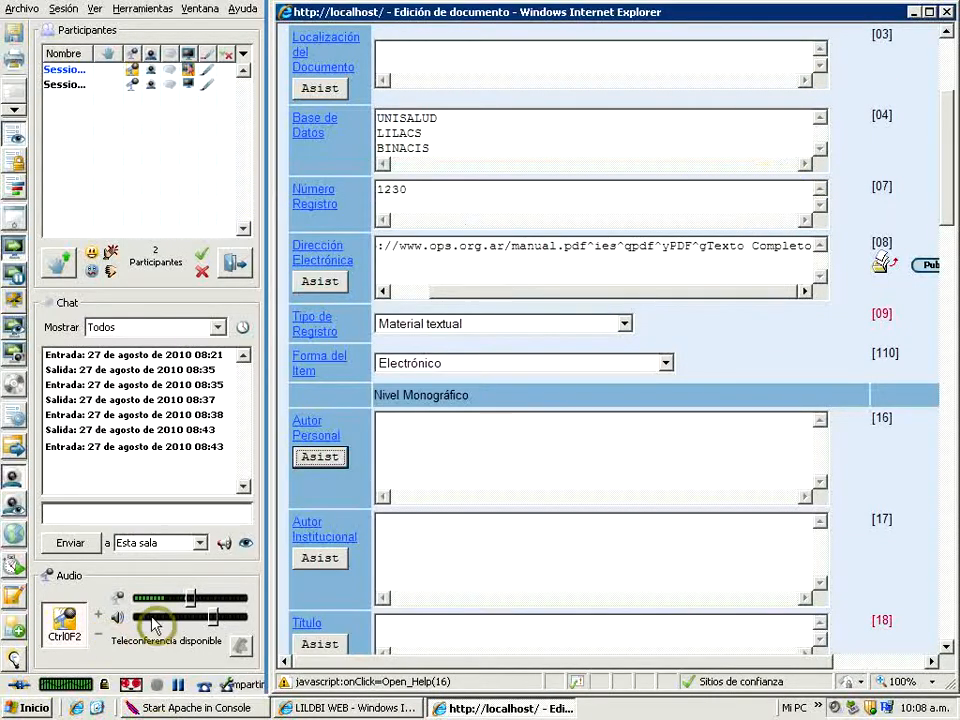
left_click(400, 431)
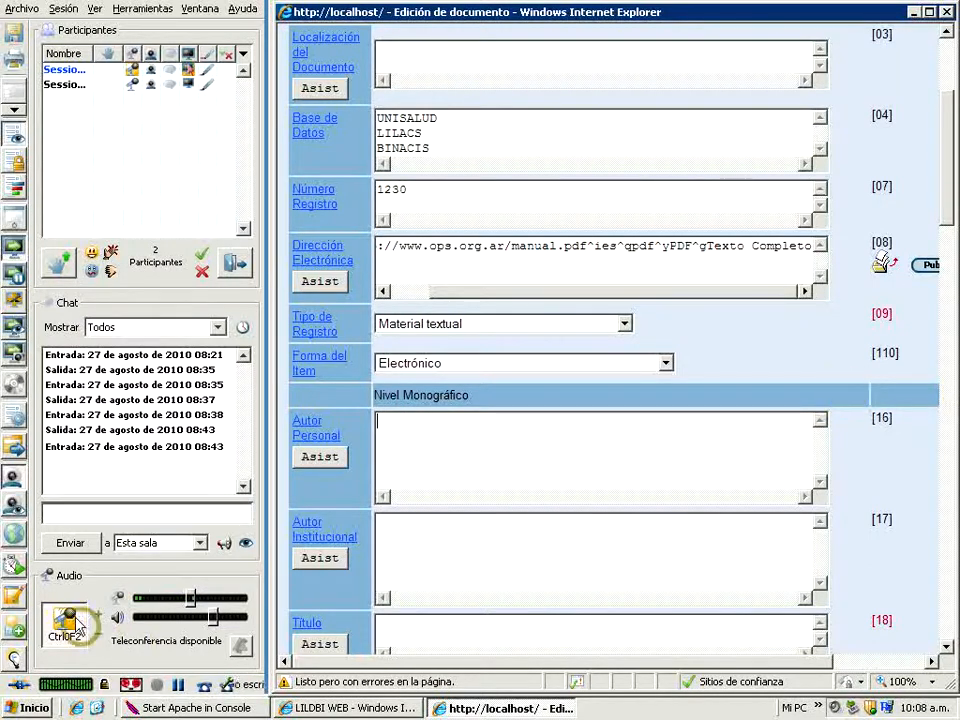
Record Organizaciòn Panamericana de la Salud as Autor Institucional with the role Compilador, using its entry assistant, and save it
left_click(321, 561)
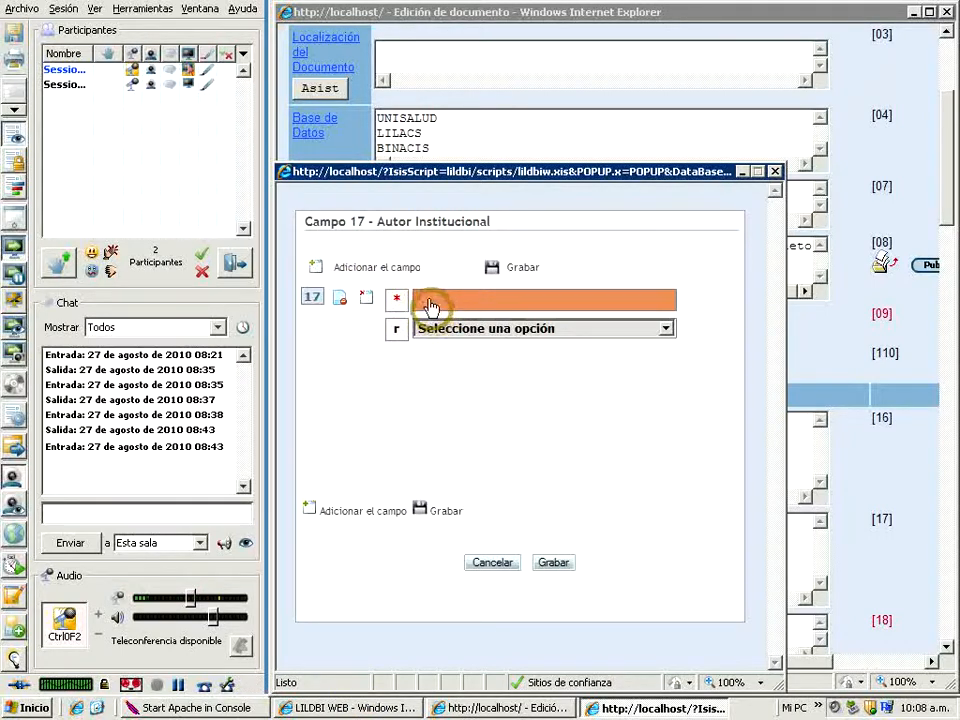
left_click(430, 303)
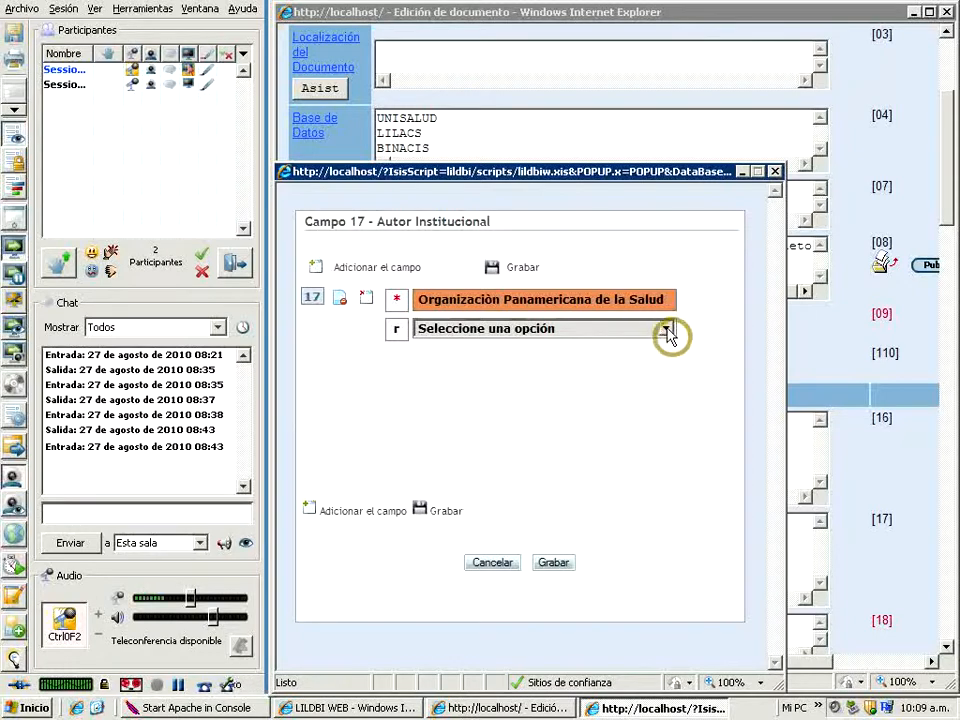
left_click(670, 327)
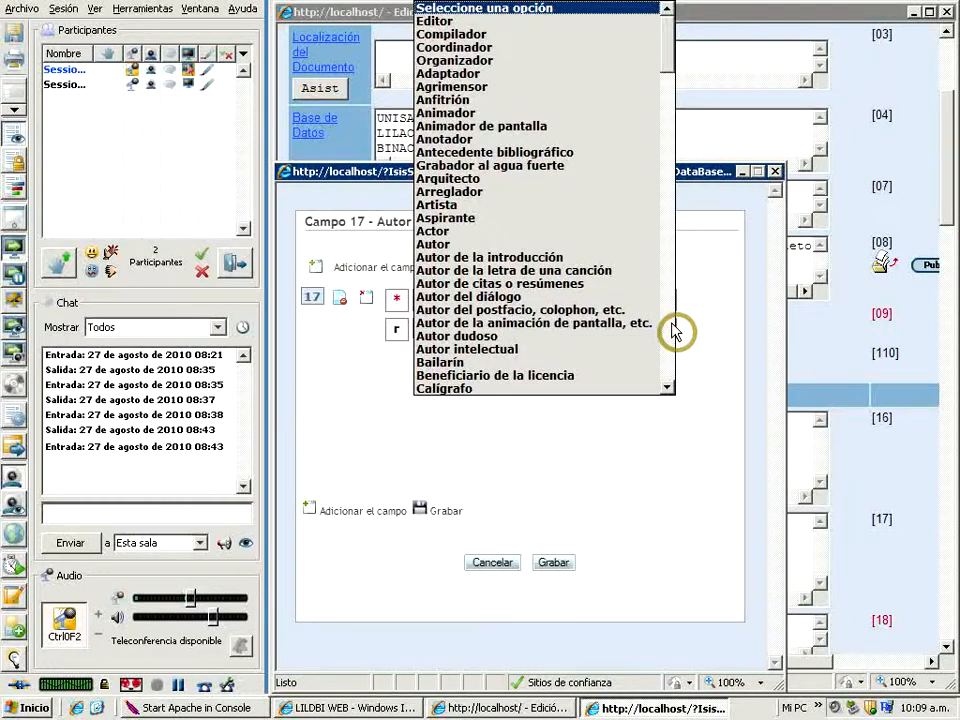
left_click(433, 42)
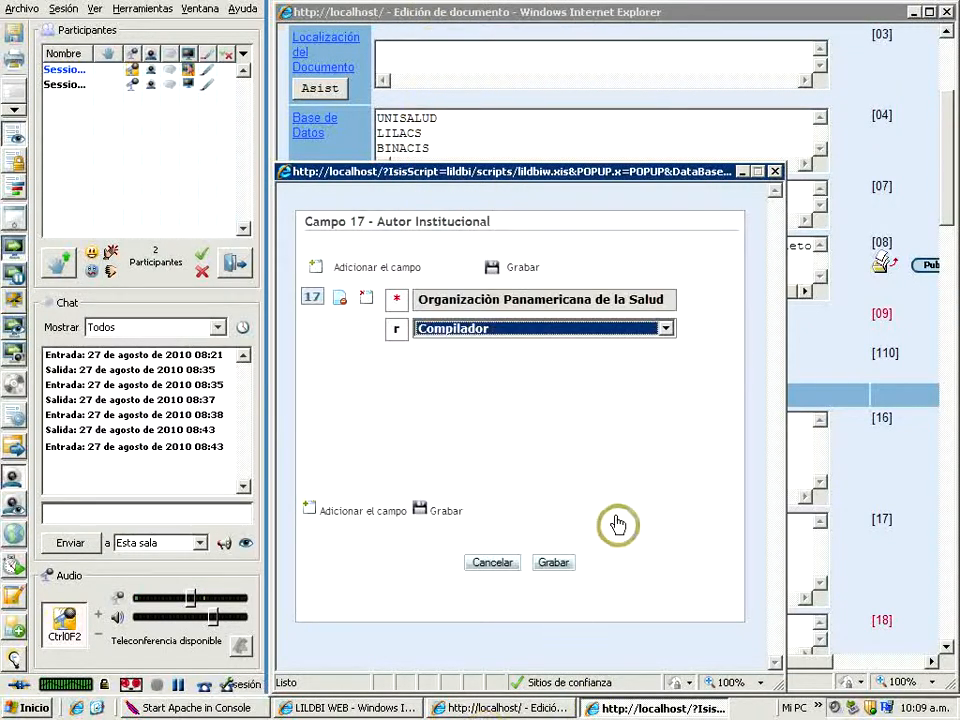
left_click(551, 566)
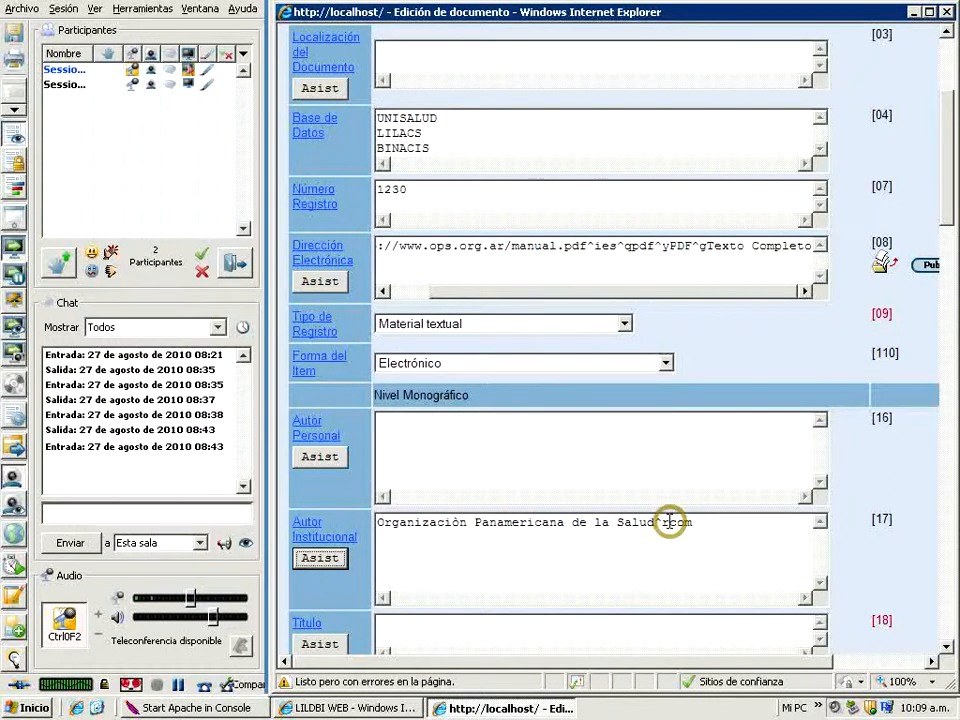
Record the Título as Manual de pediatrìa with the language Español, using its entry assistant, and save it
left_click(947, 649)
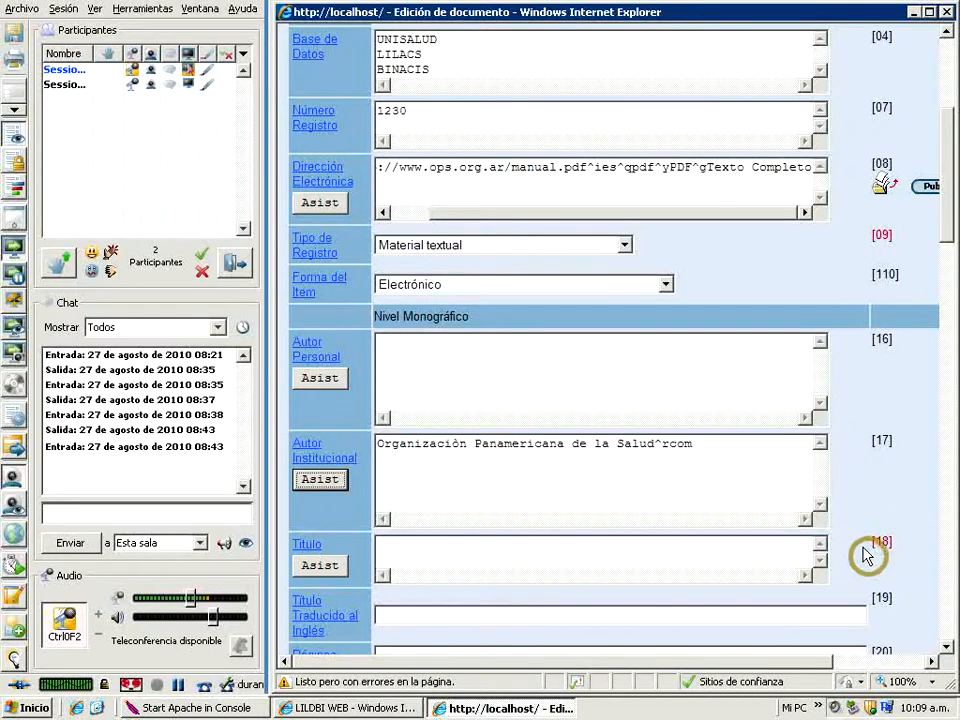
left_click(322, 567)
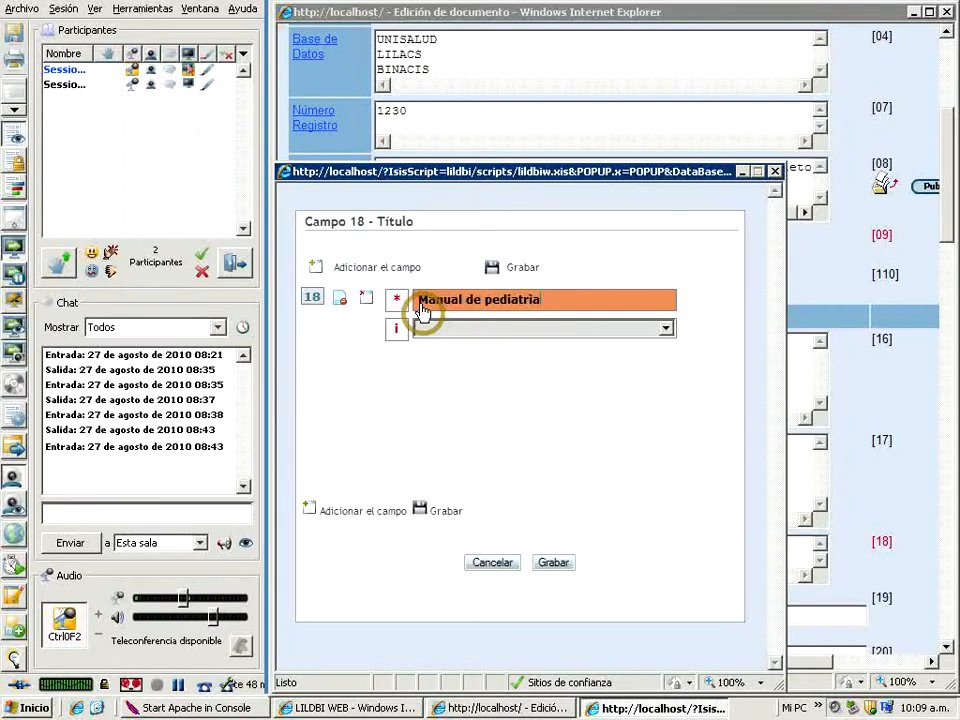
left_click(667, 329)
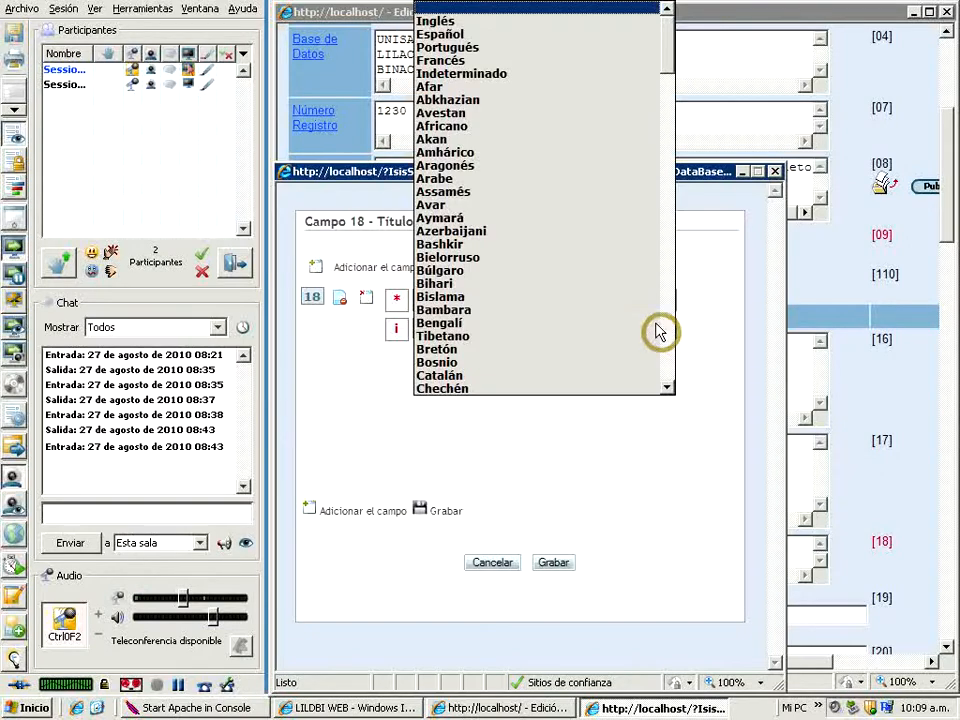
left_click(448, 35)
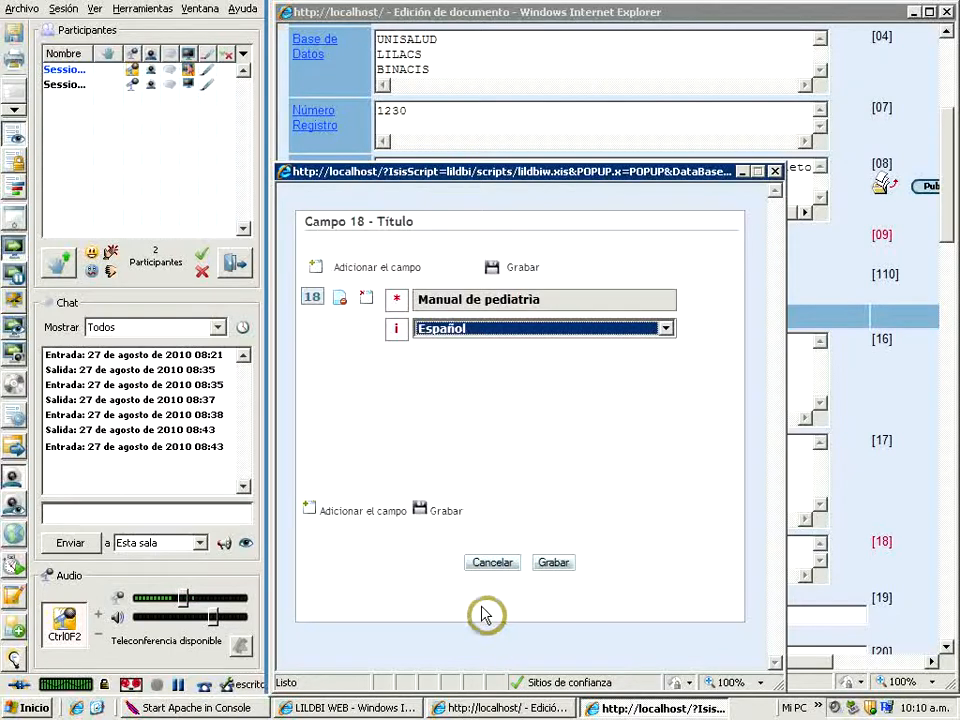
left_click(560, 565)
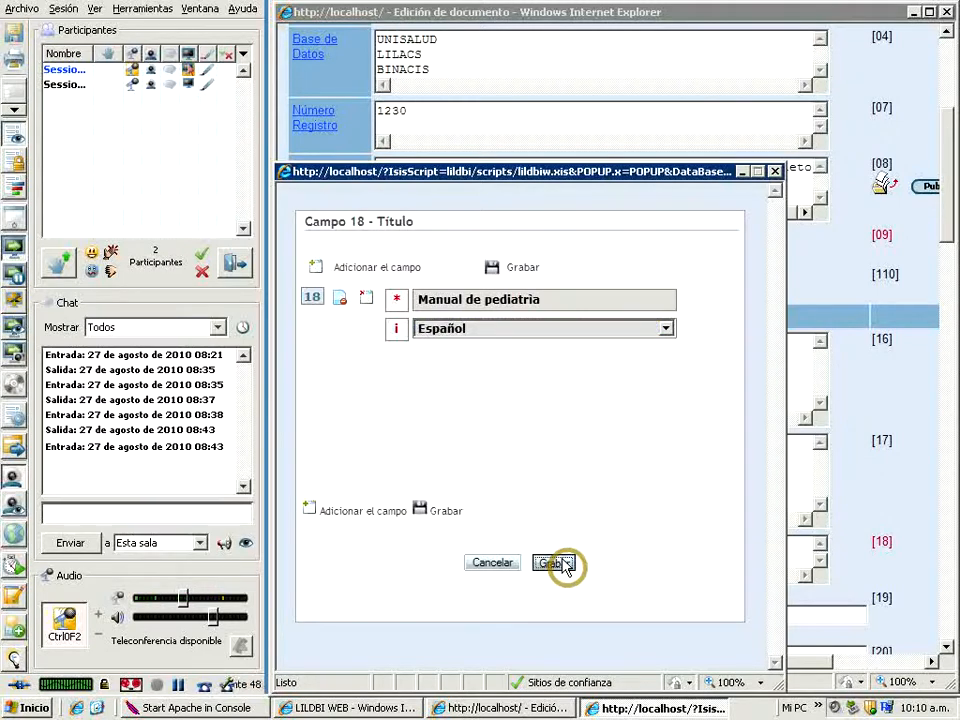
left_click(565, 565)
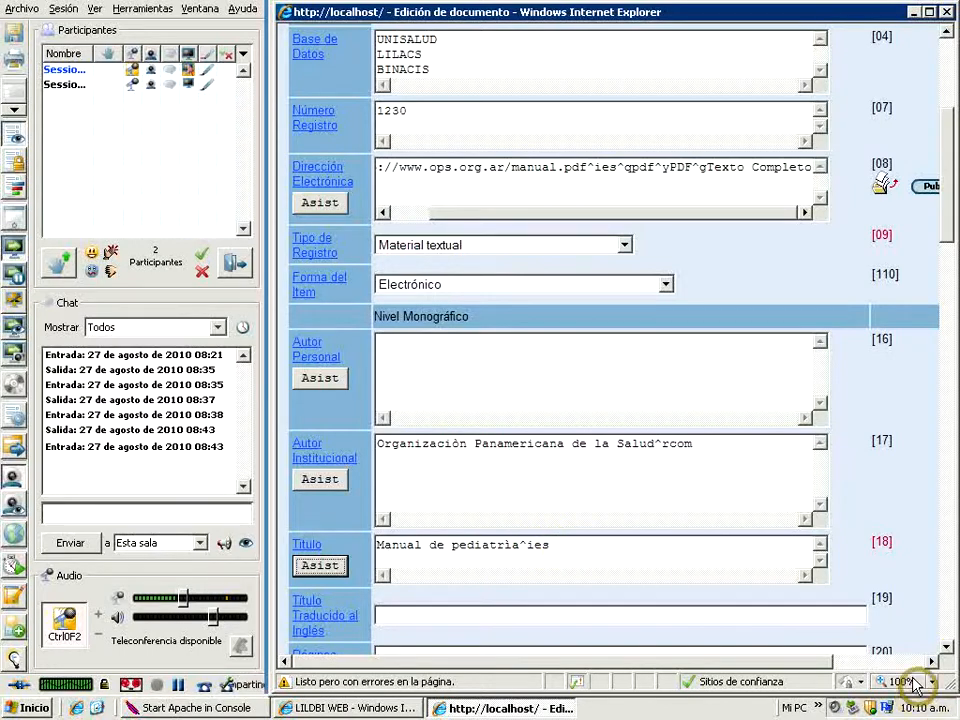
Enter Manual of Pediatrics as the Título Traducido al Inglés and 240 as the Páginas
left_click(946, 648)
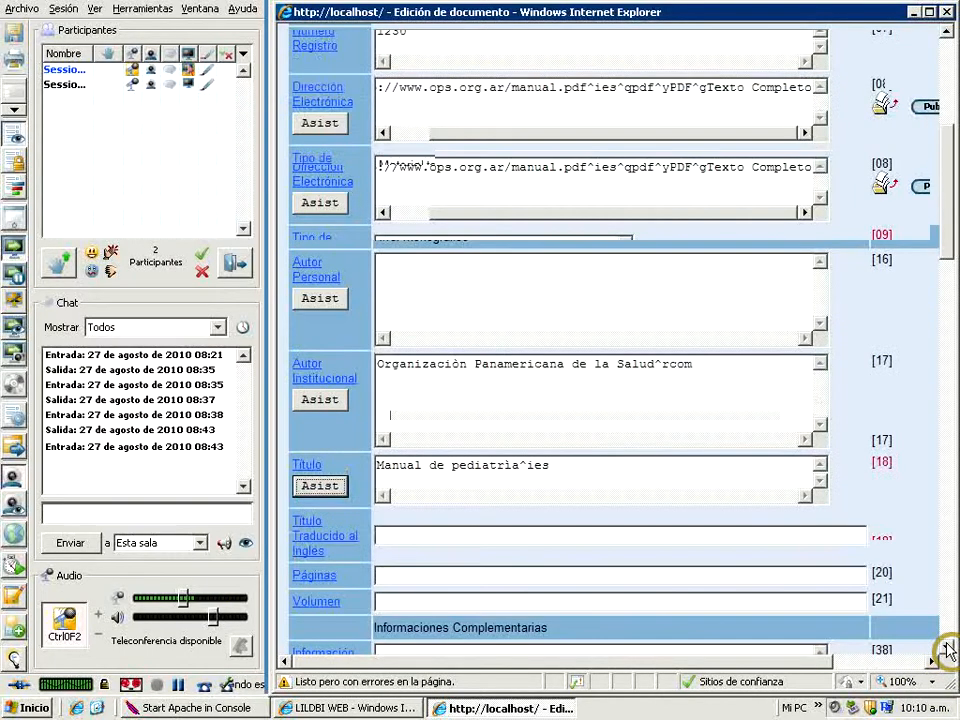
left_click(380, 535)
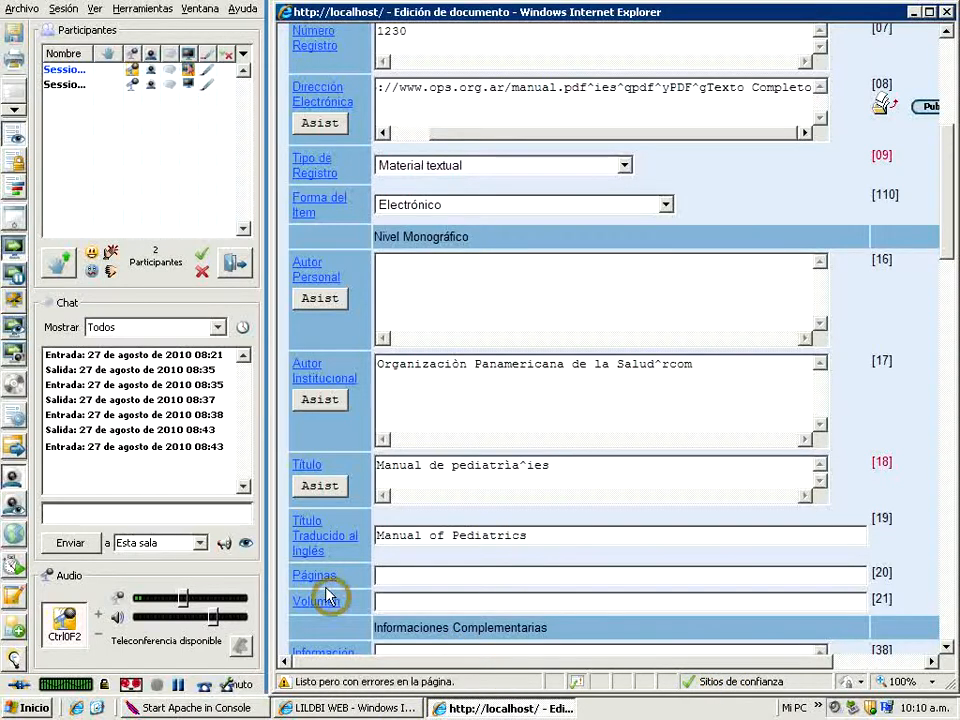
left_click(386, 570)
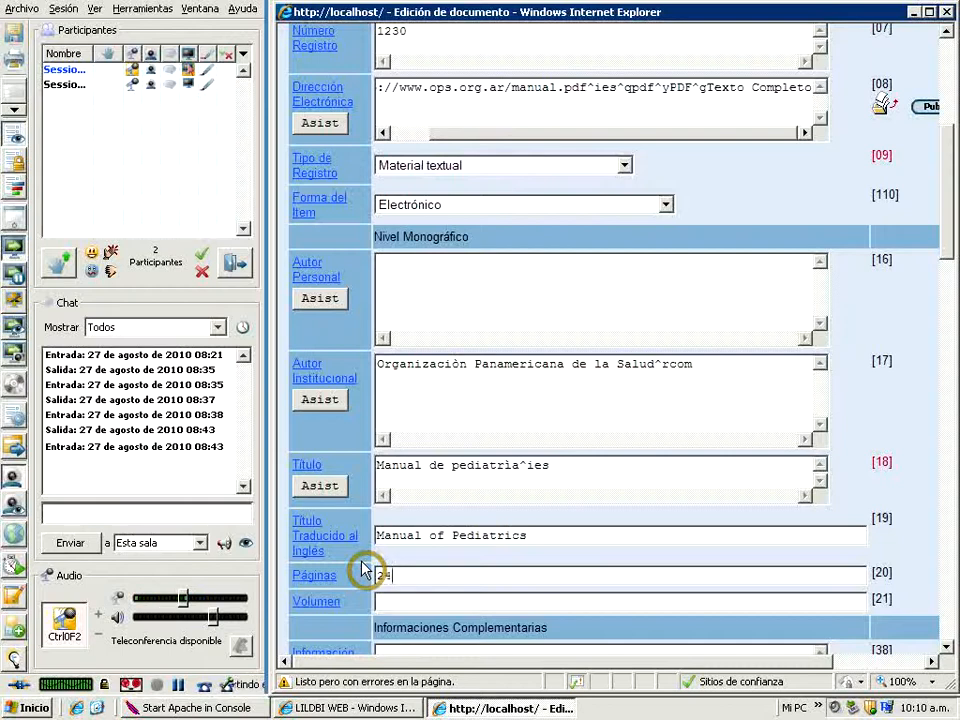
Read the help page for field 38 Información Descriptiva, including its abbreviations and subfields, and close it
left_click(946, 647)
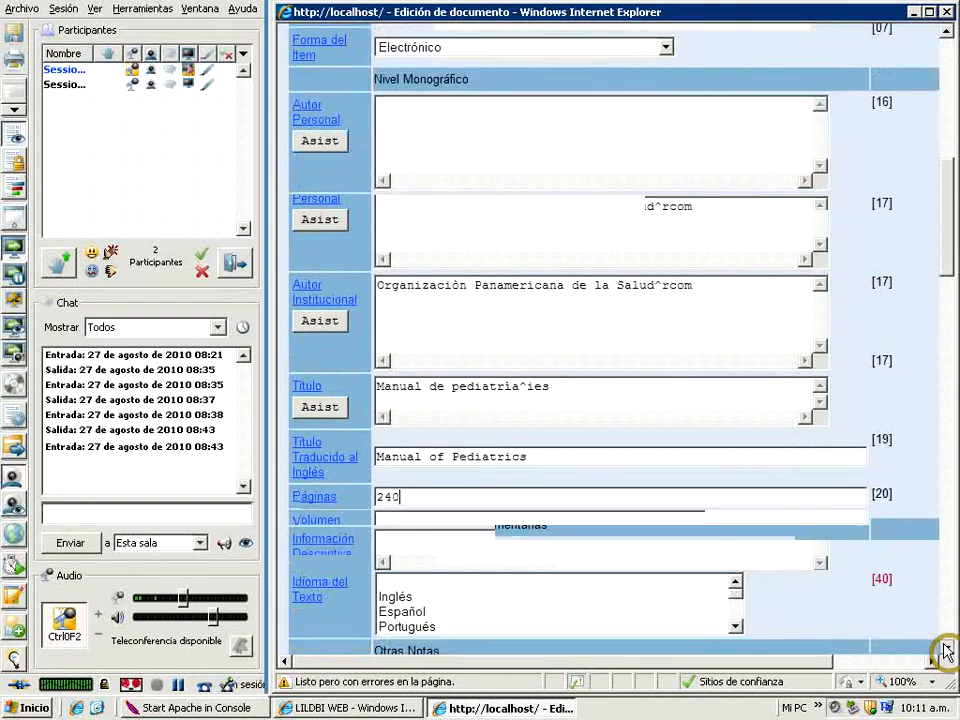
left_click(946, 648)
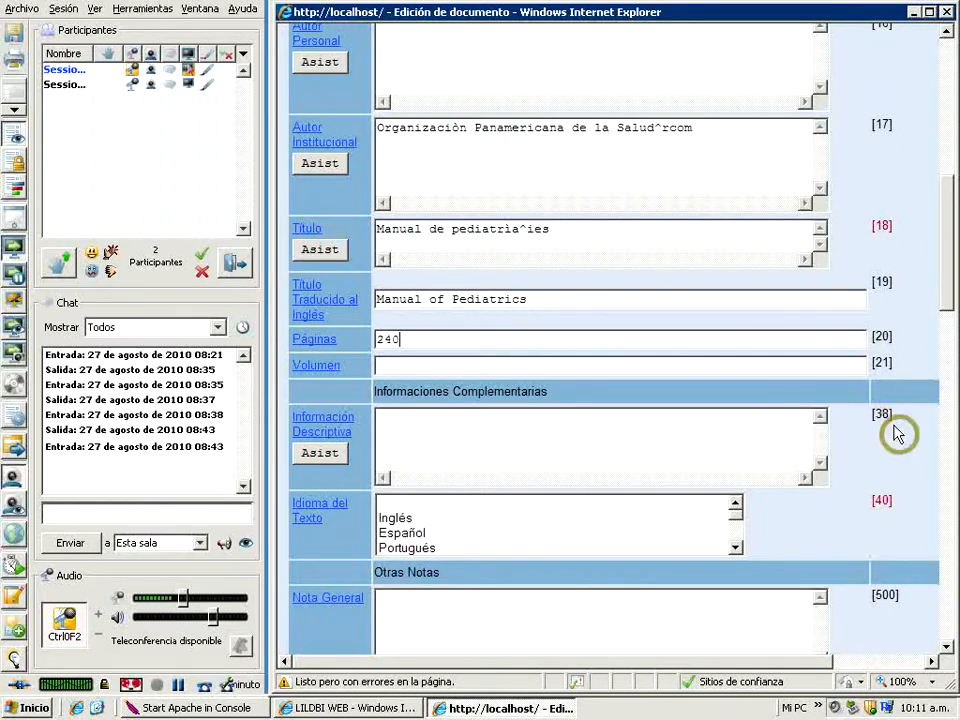
left_click(319, 419)
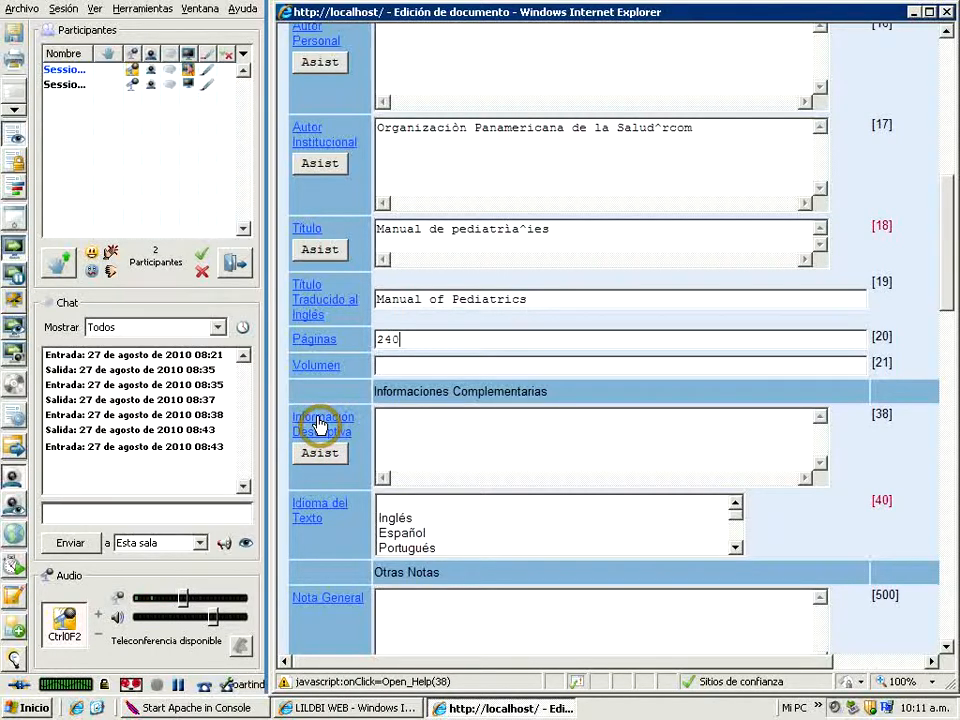
left_click(319, 425)
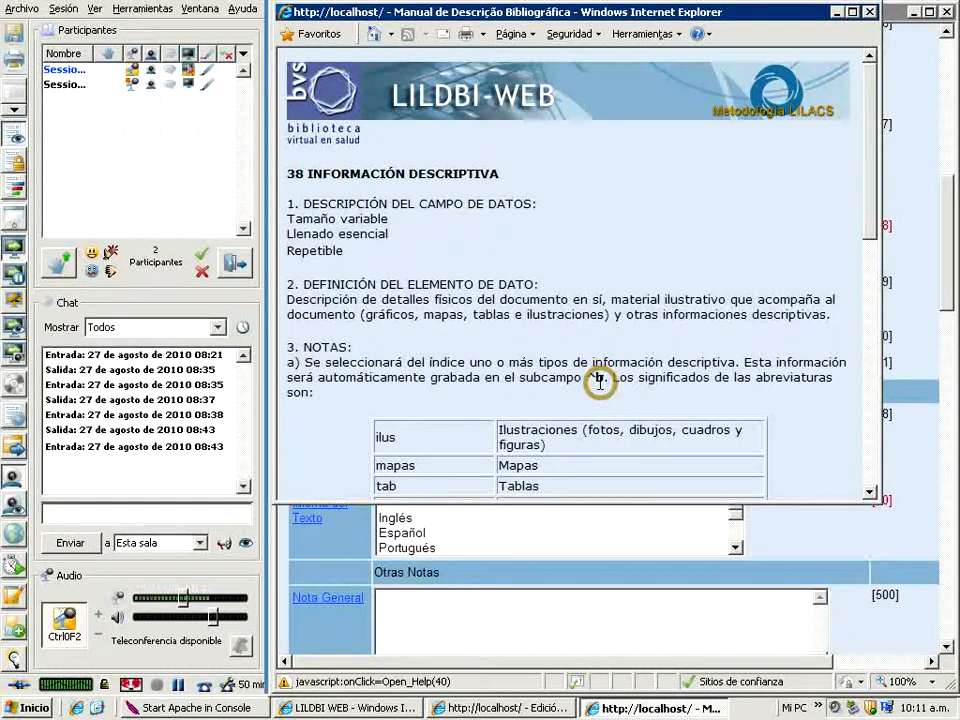
left_click(871, 491)
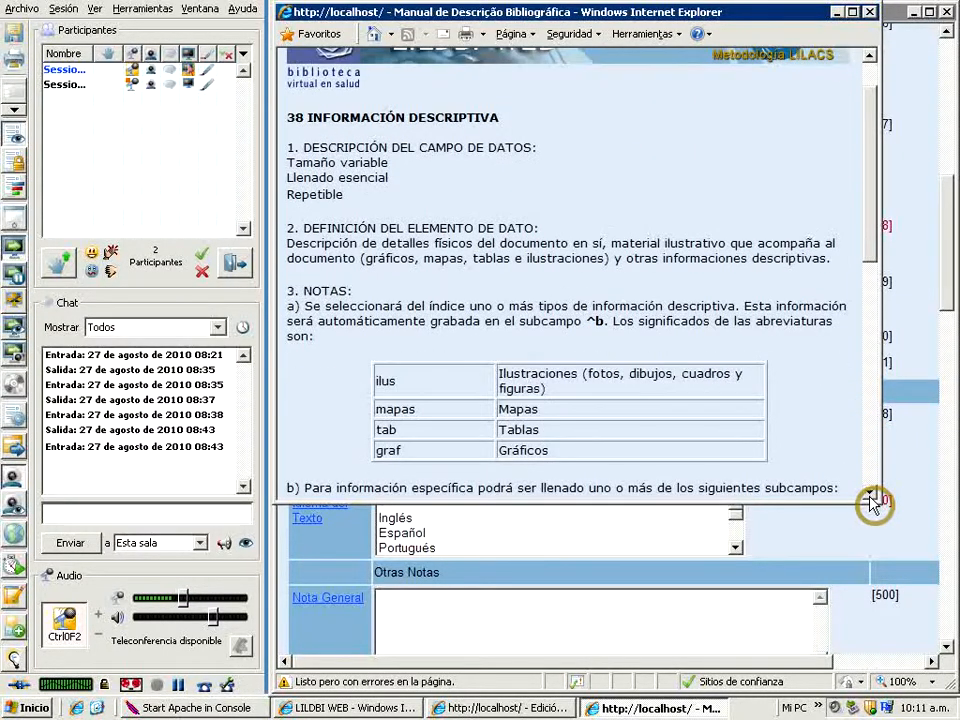
left_click(869, 493)
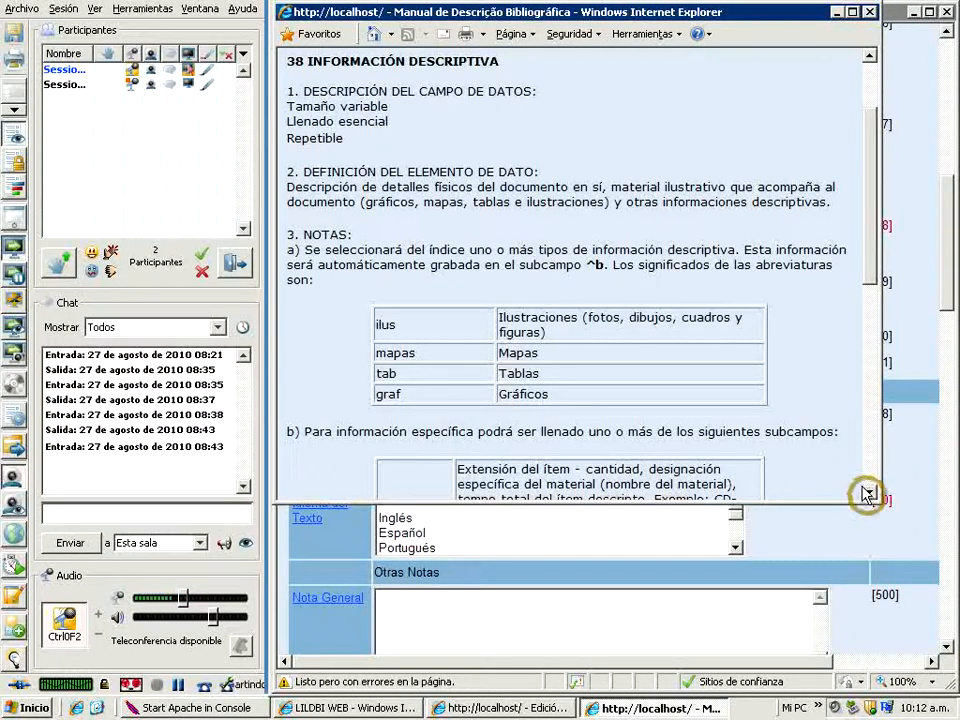
left_click(868, 491)
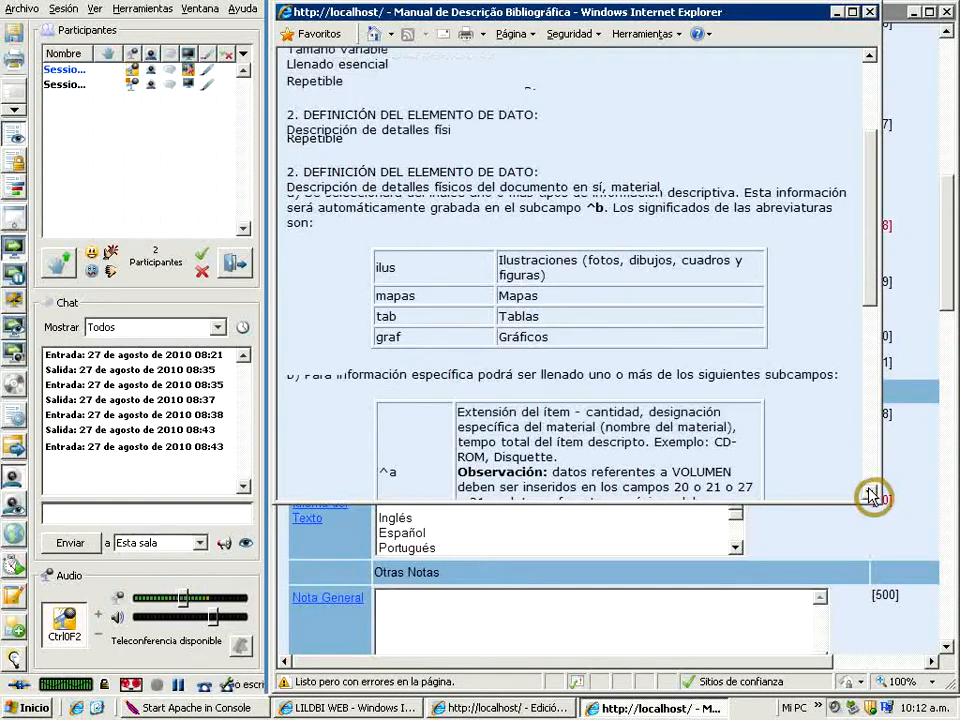
left_click(869, 491)
left_click(867, 492)
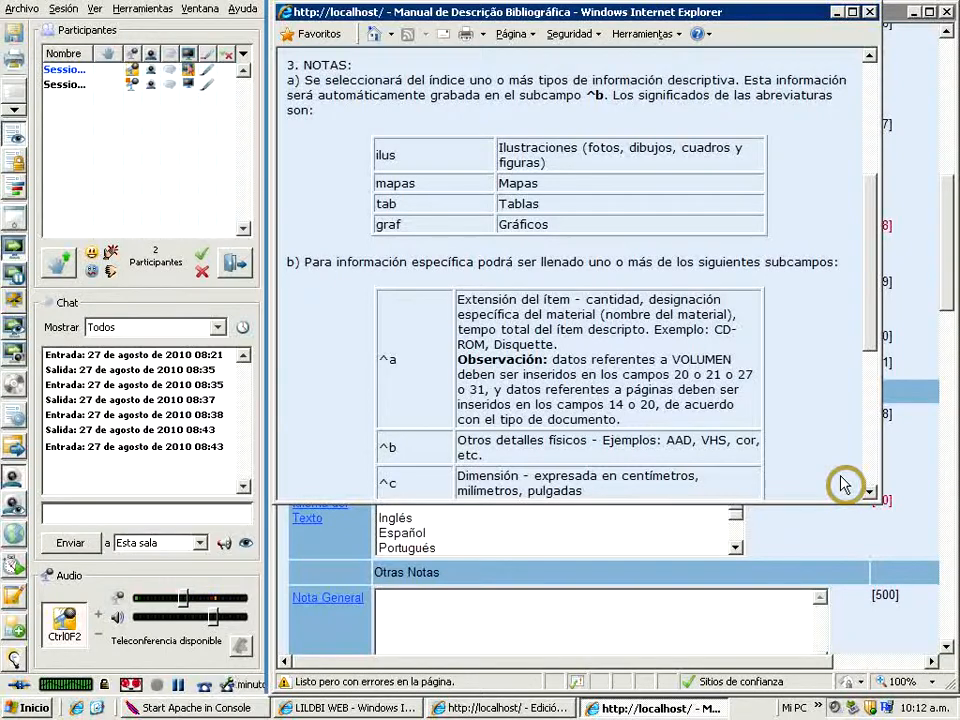
left_click(870, 494)
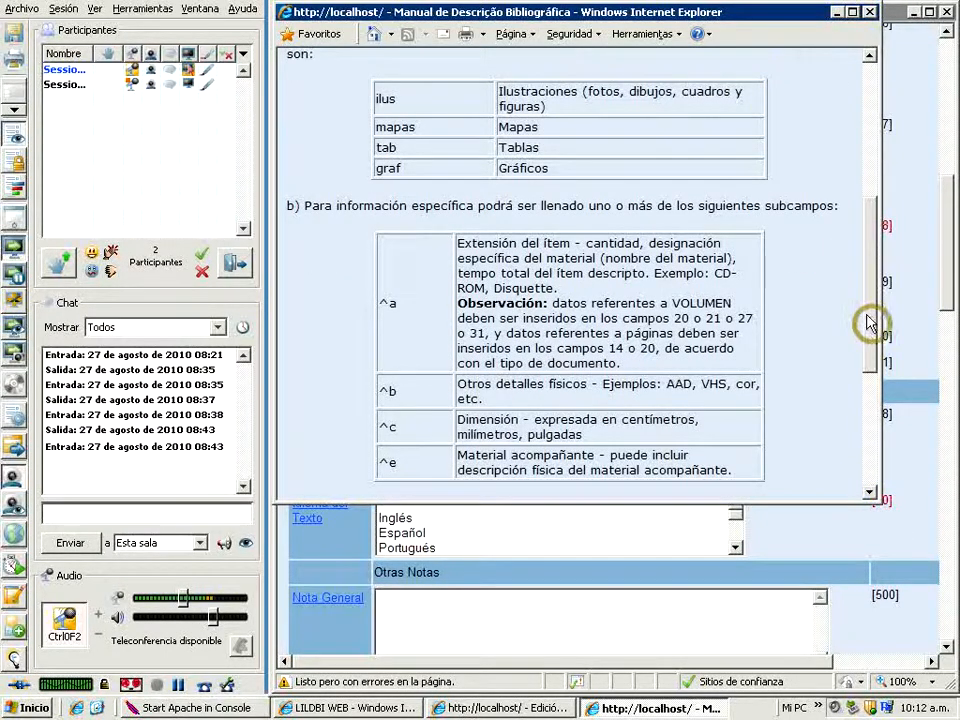
left_click_drag(872, 336, 841, 190)
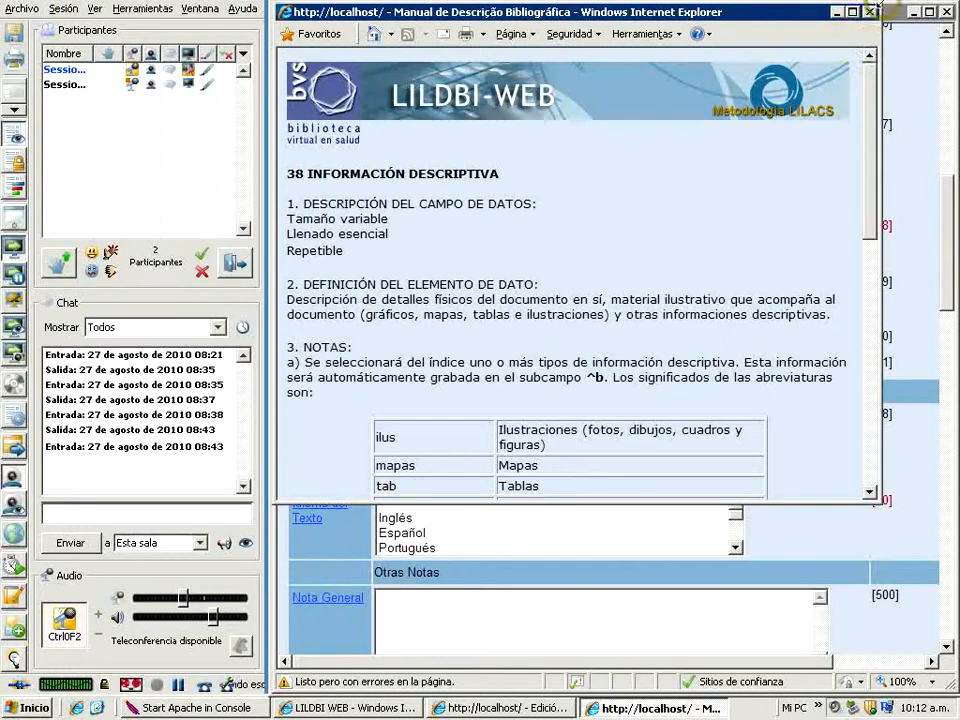
left_click(870, 13)
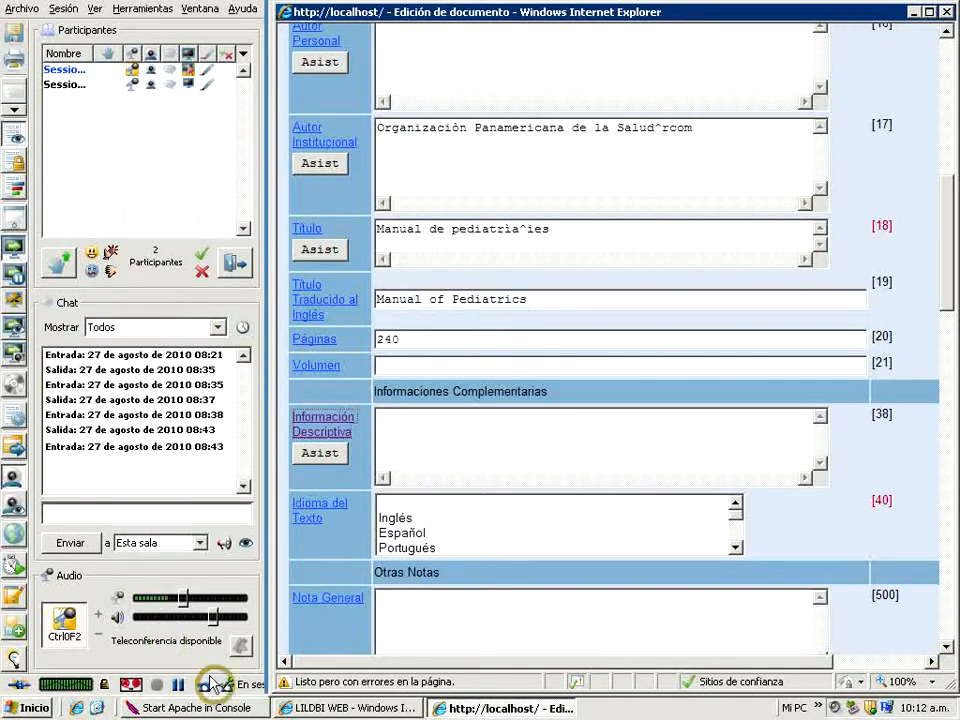
Set subfield b of Información Descriptiva to ilus using its entry assistant and save it
left_click(322, 458)
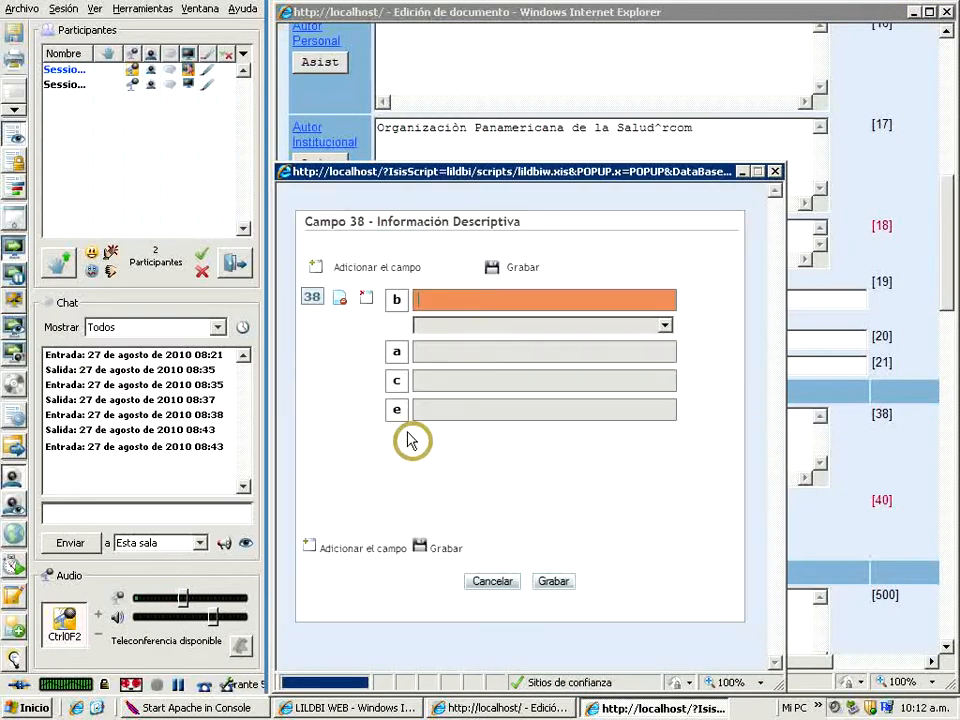
left_click(665, 325)
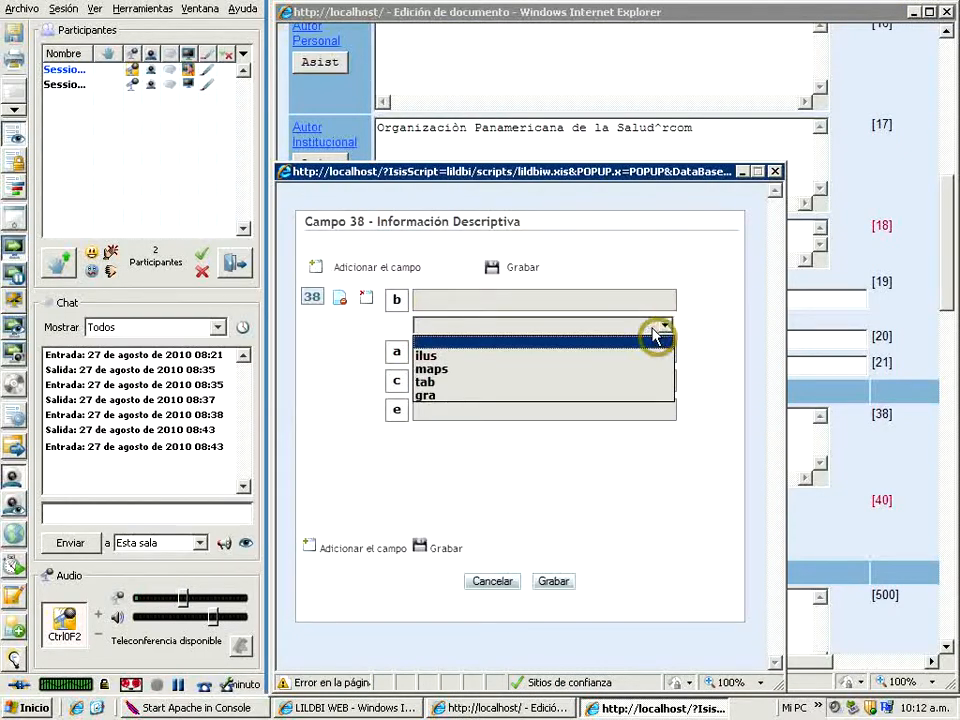
left_click(428, 357)
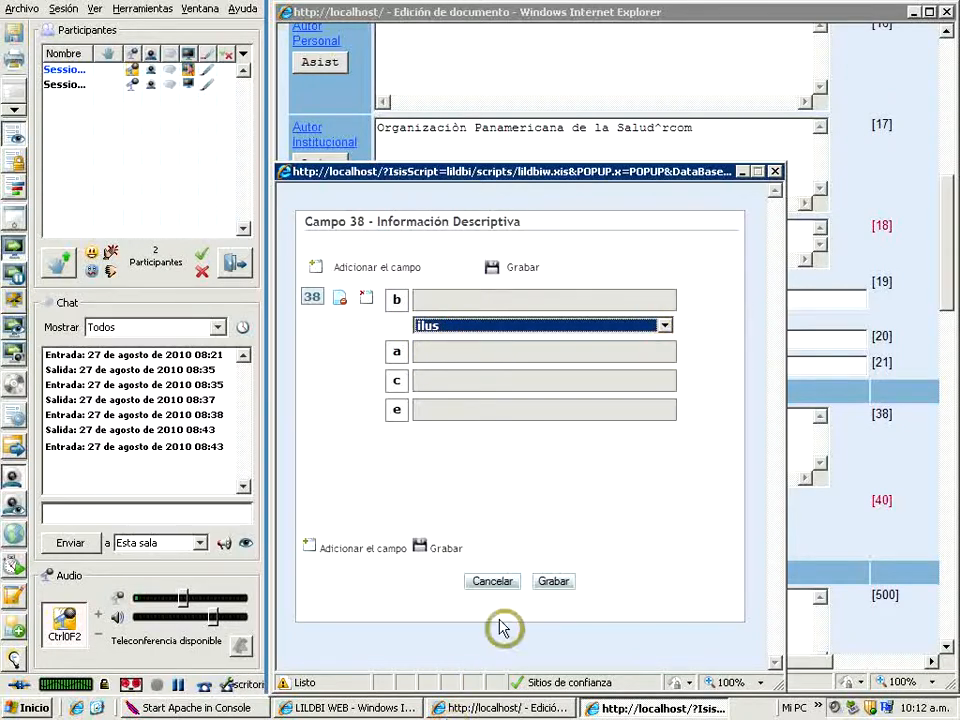
left_click(553, 583)
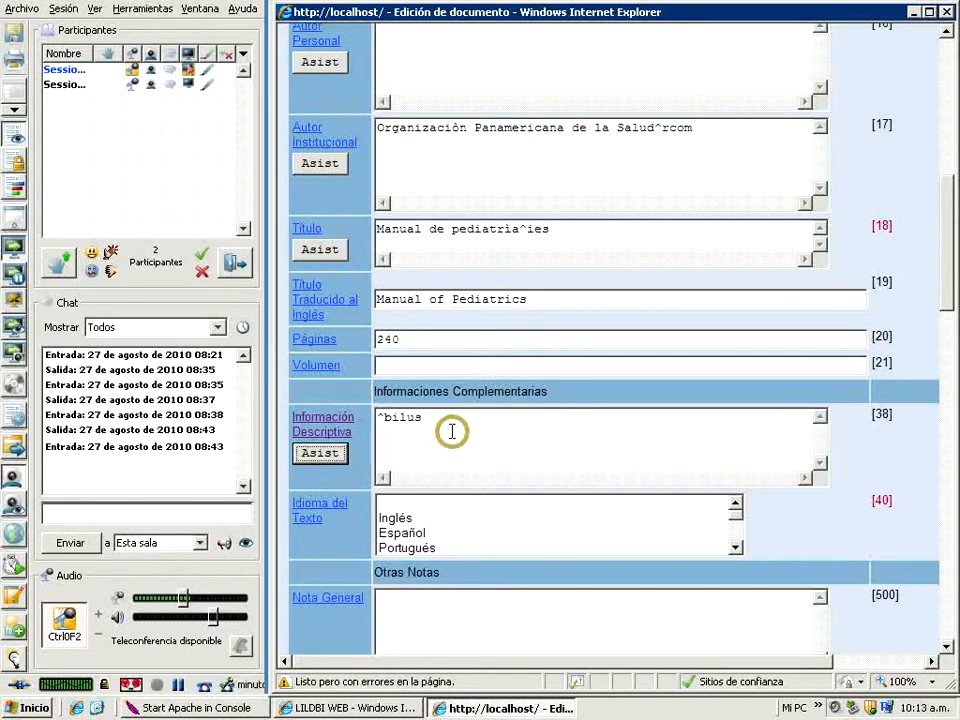
Try to record tab as well in subfield b of Información Descriptiva through its entry assistant and save it
left_click(321, 457)
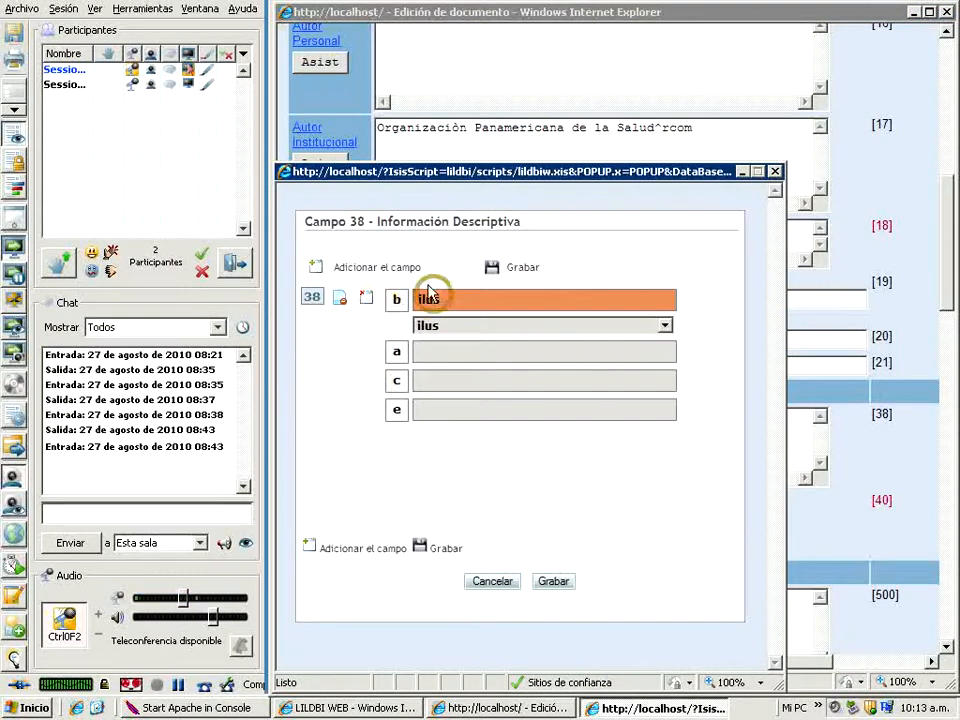
left_click(665, 327)
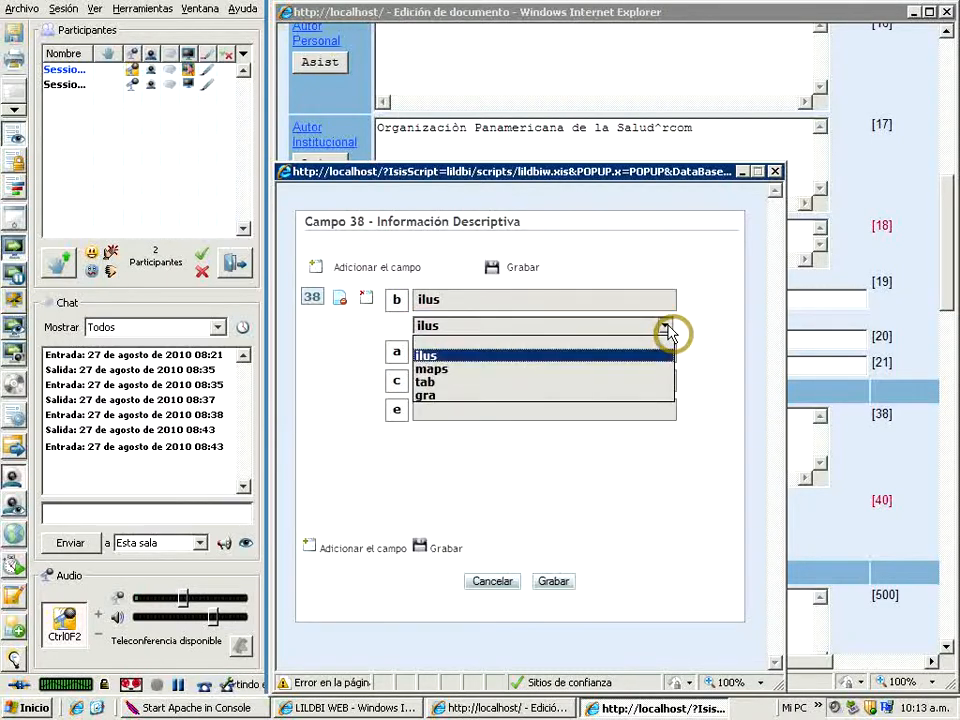
left_click(425, 385)
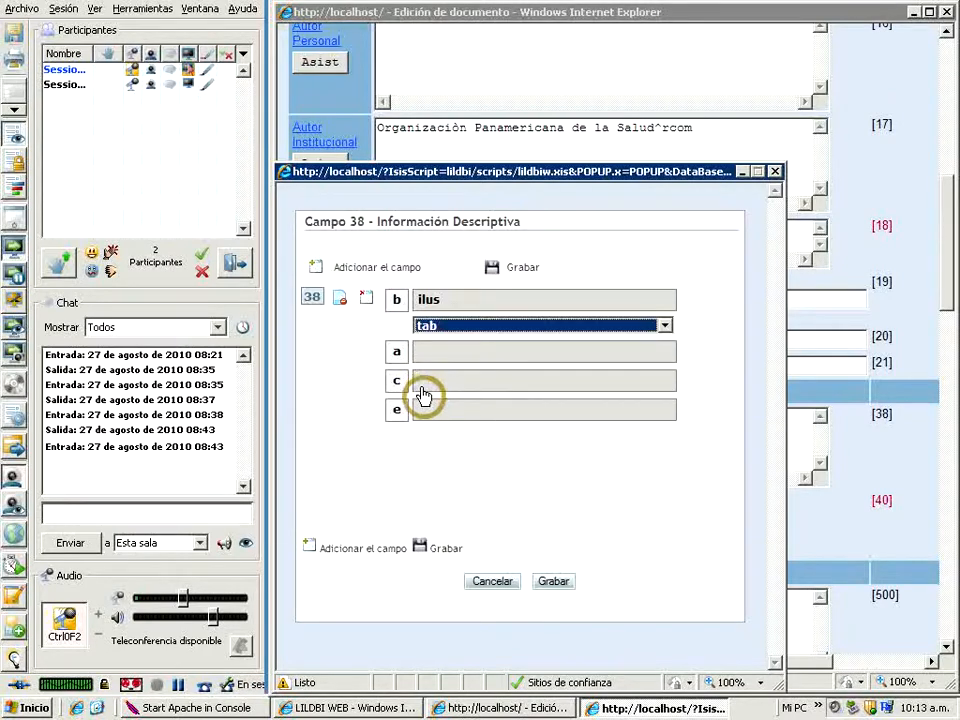
left_click(556, 582)
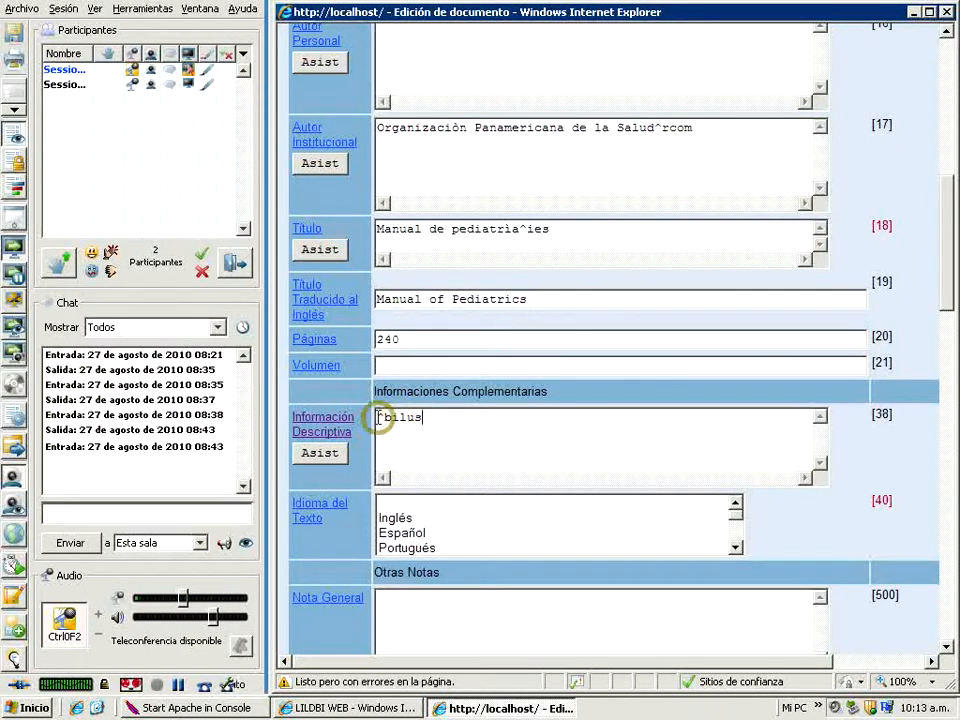
Select Español as the Idioma del Texto under Informaciones Complementarias
left_click(414, 418)
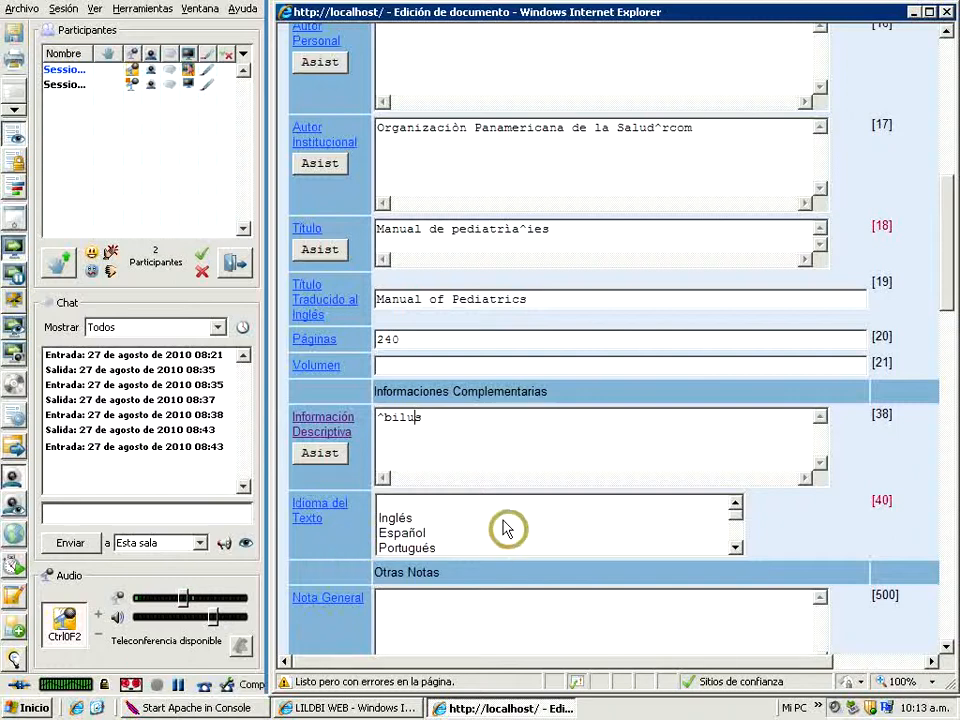
left_click(401, 535)
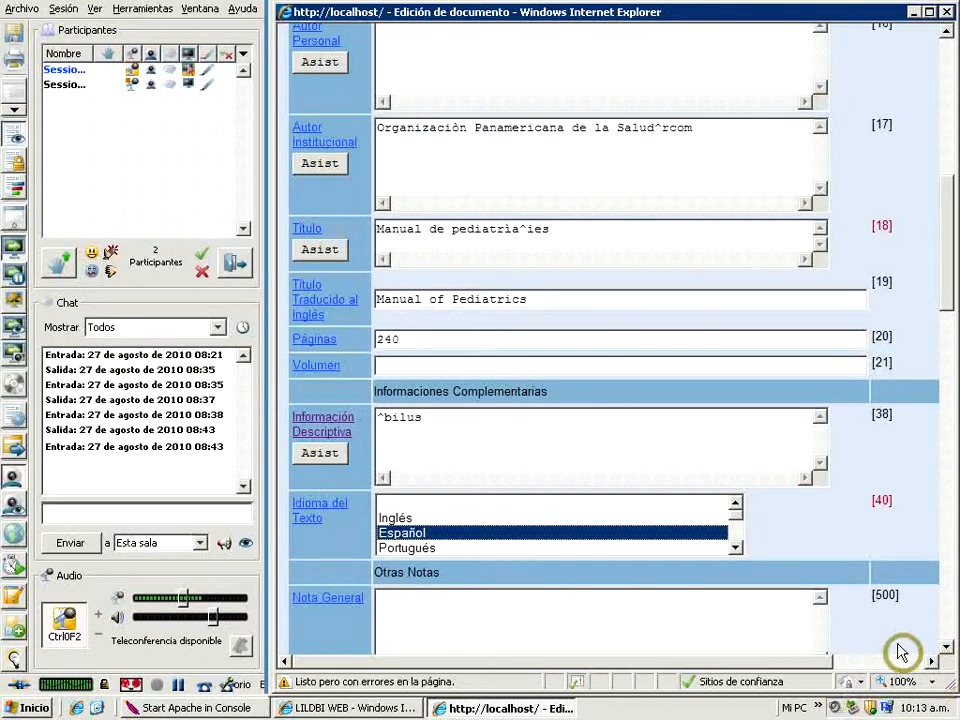
Leave the Otras Notas fields blank and go to the Editora field in the Imprenta section
scroll(946, 650, "down", 3)
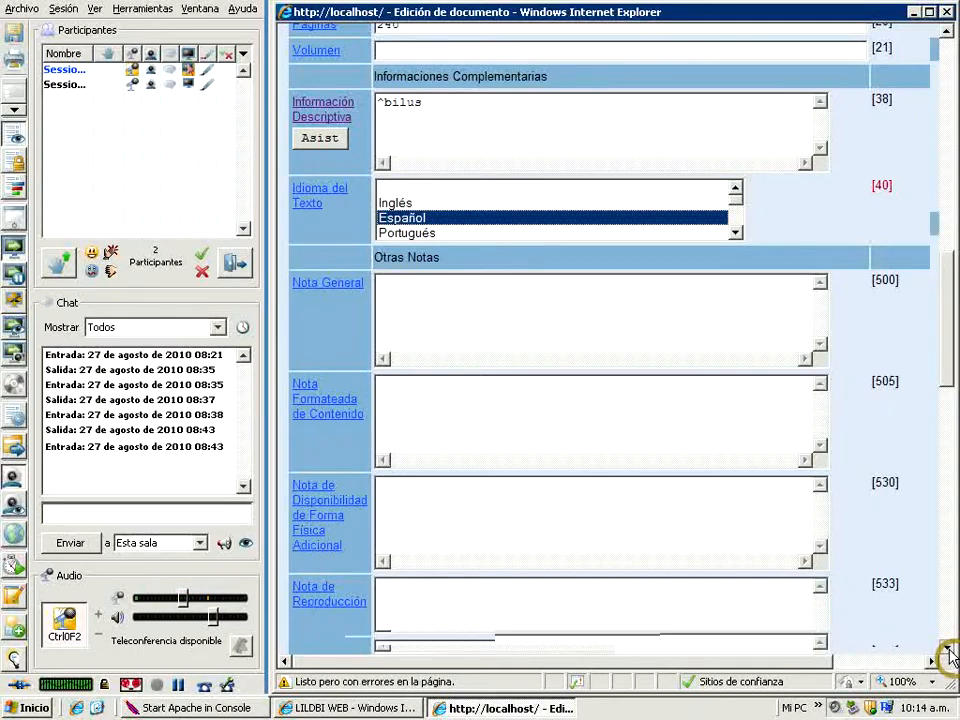
left_click(947, 651)
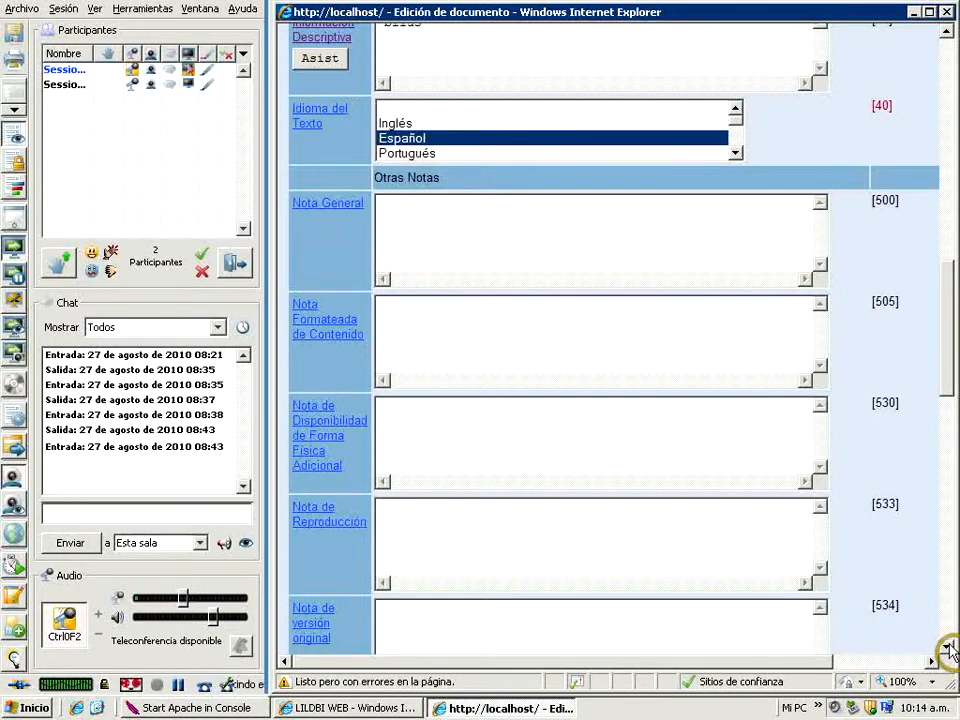
scroll(943, 648, "down", 5)
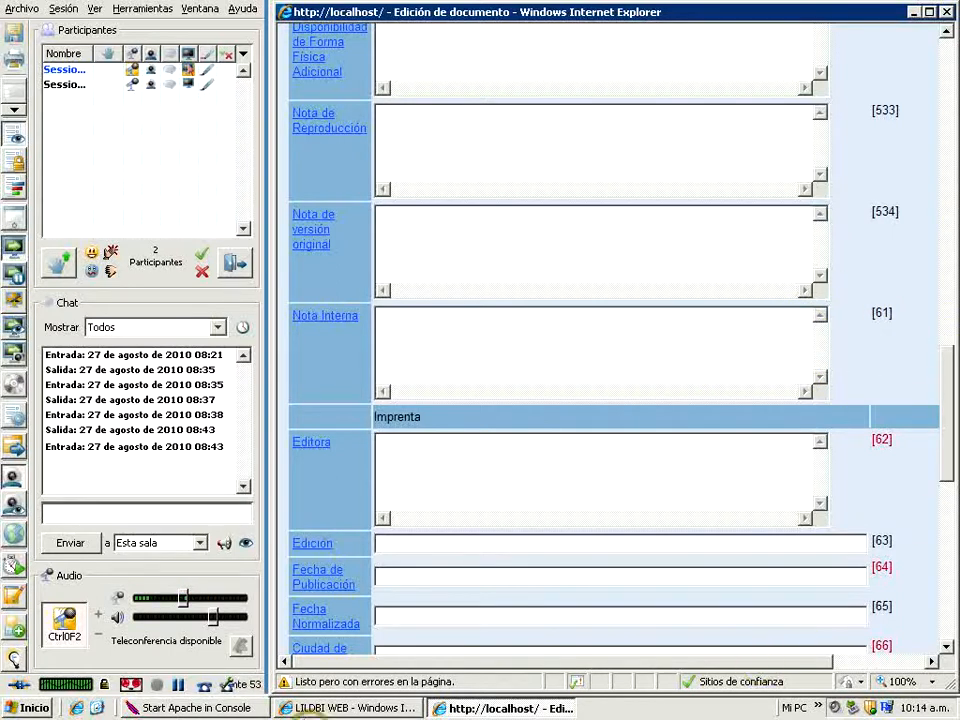
left_click(946, 650)
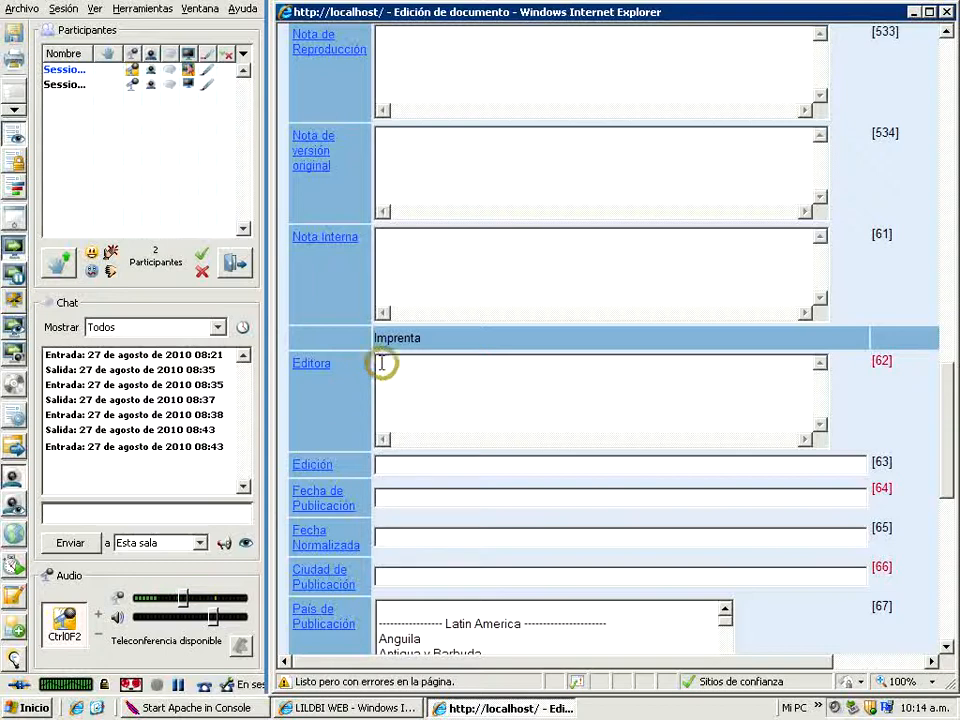
left_click(315, 370)
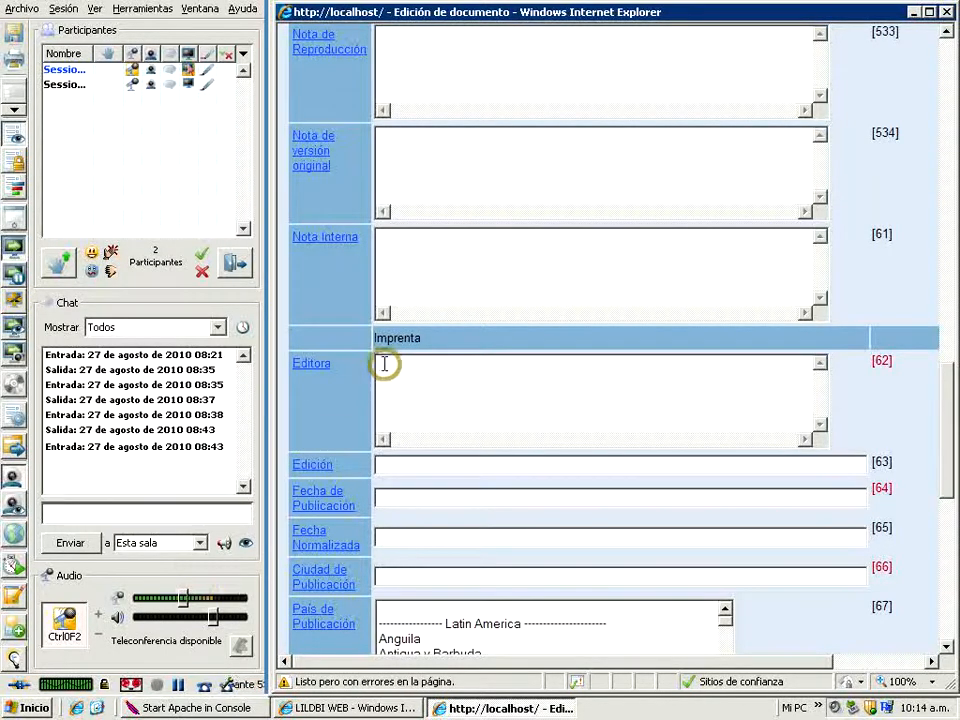
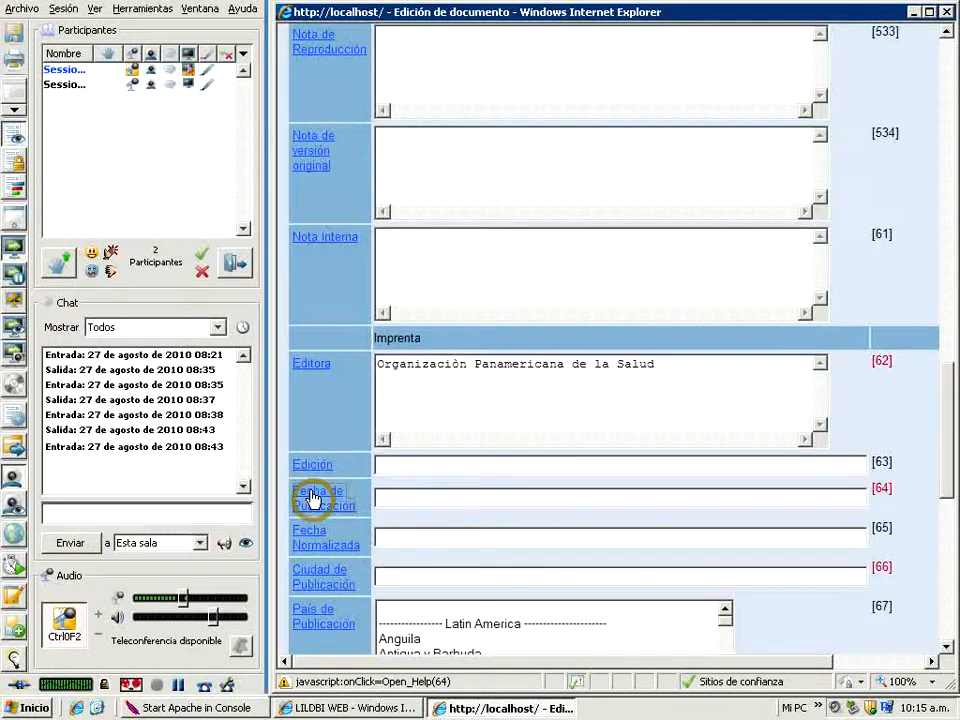
Consult the help for Fecha de Publicación and Fecha Normalizada, entering 2009 and 20090000 respectively
left_click(311, 497)
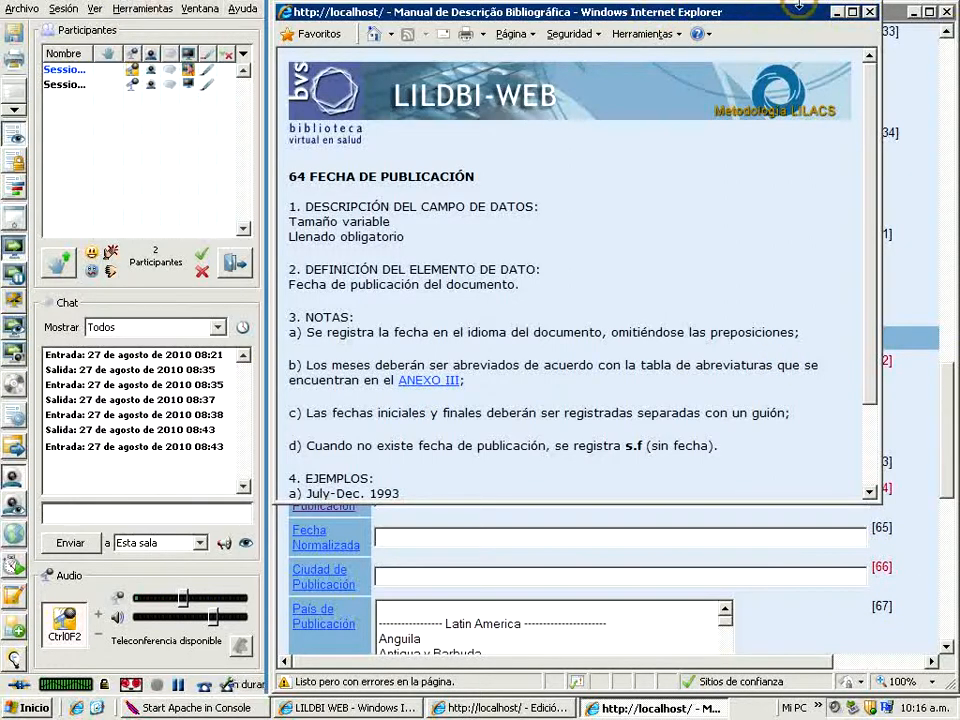
left_click(871, 13)
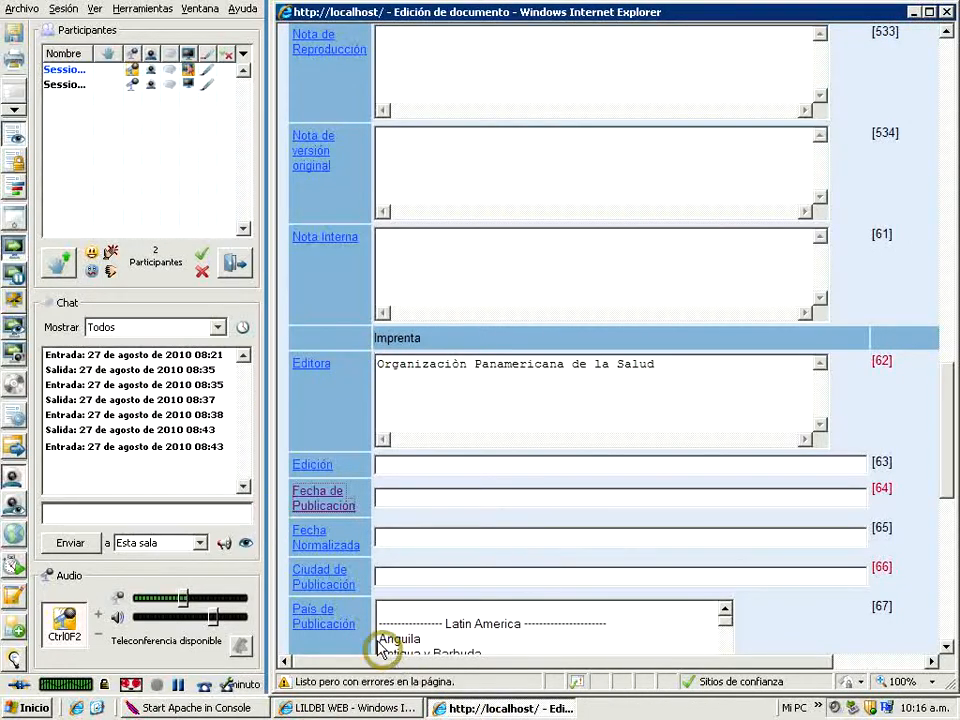
left_click(399, 497)
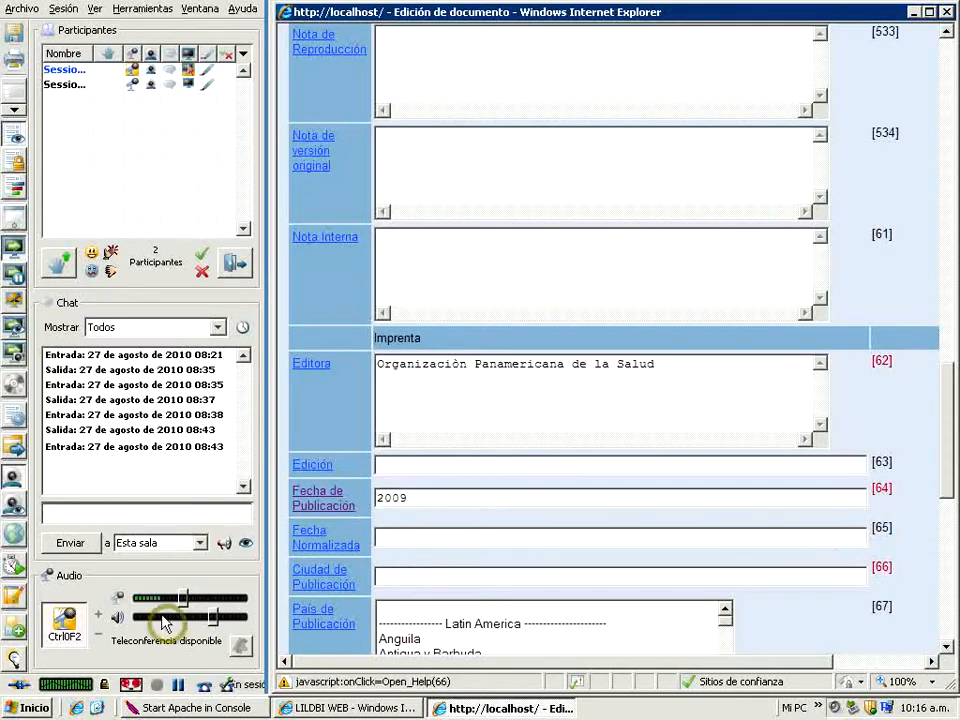
left_click(310, 537)
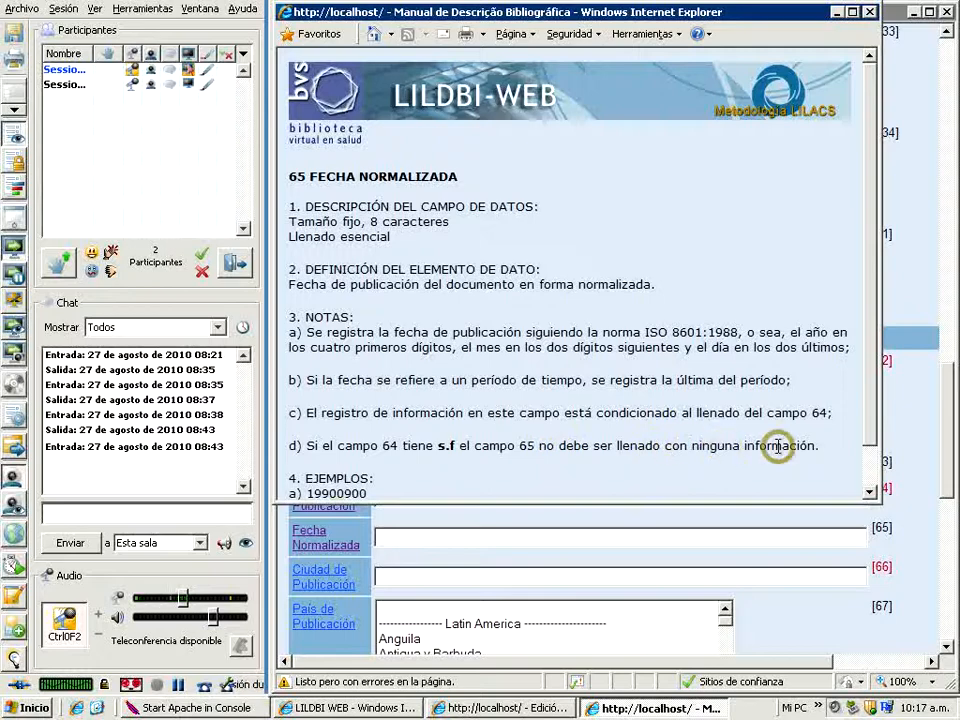
left_click(871, 13)
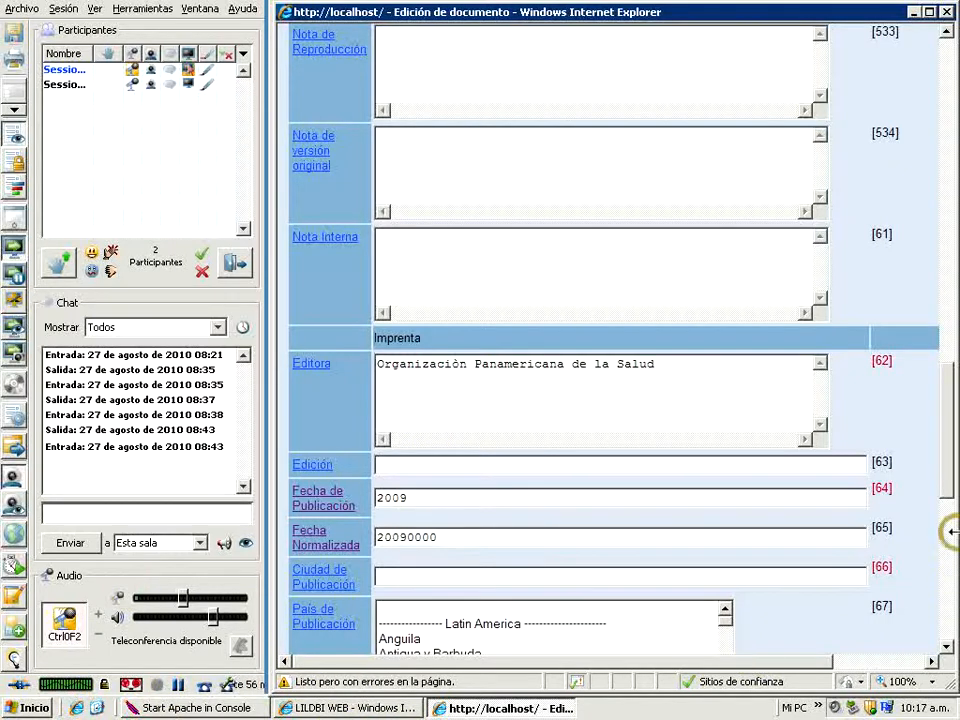
Enter Buenos Aires as Ciudad de Publicación and select Argentina as País de Publicación
left_click(401, 578)
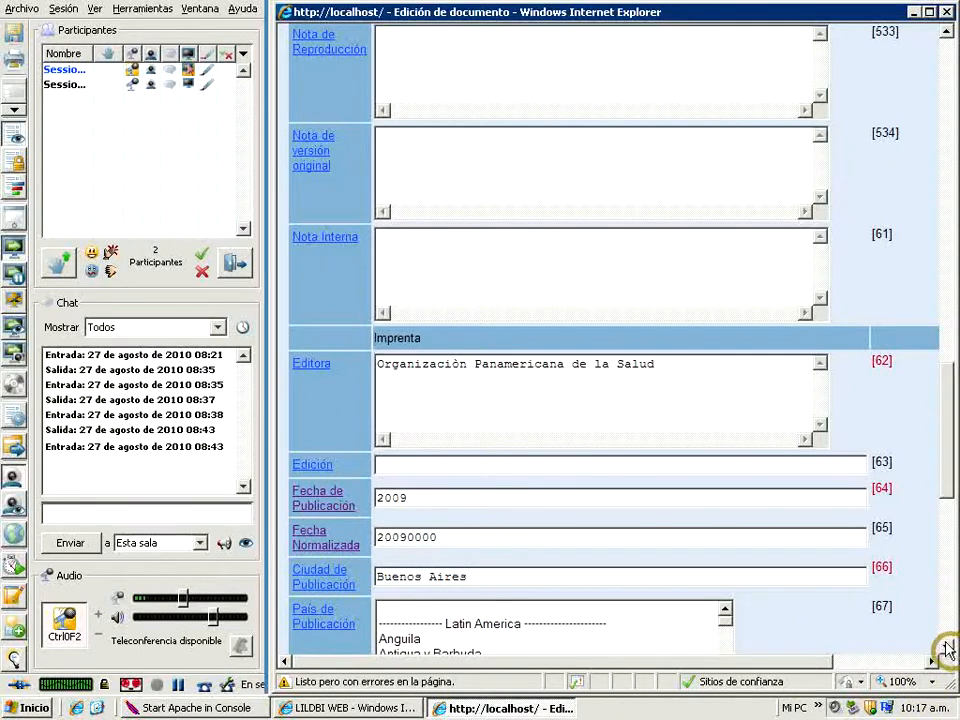
left_click(946, 649)
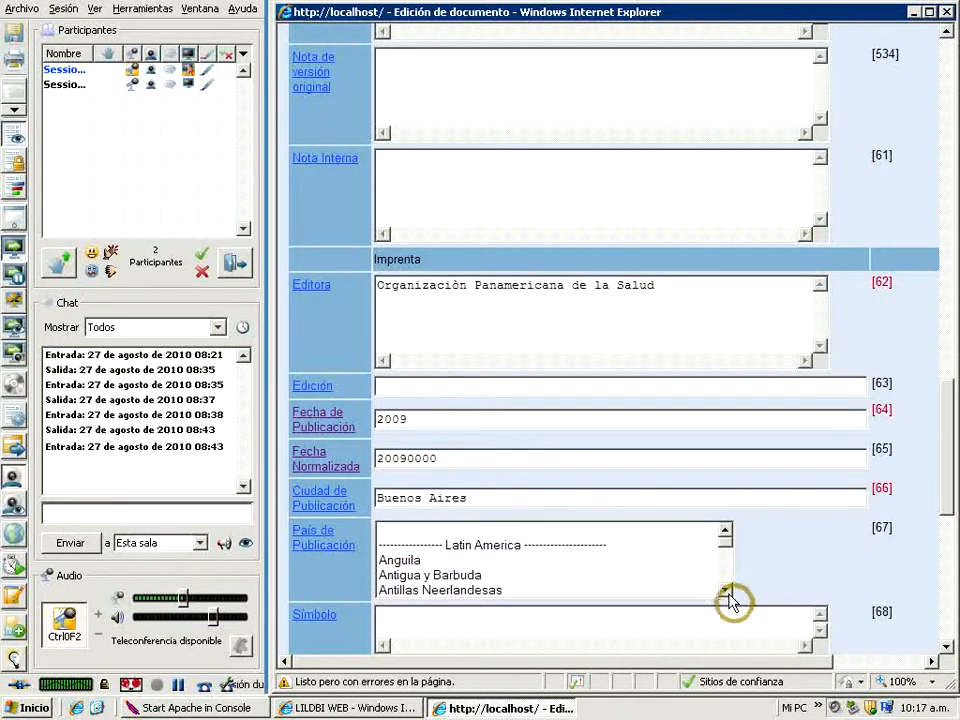
left_click(726, 591)
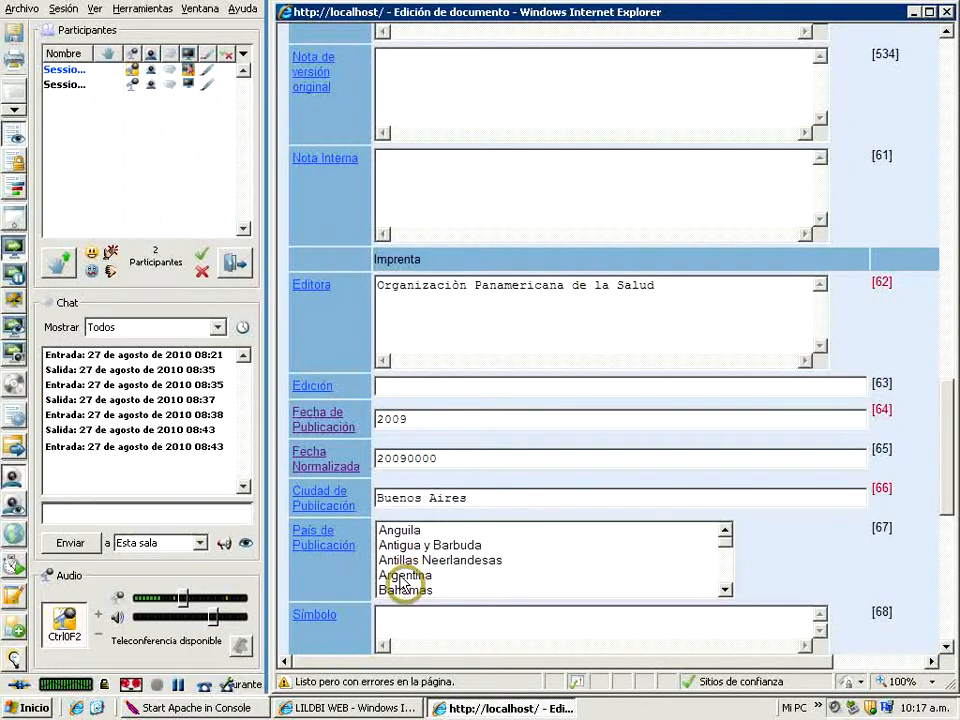
left_click(404, 576)
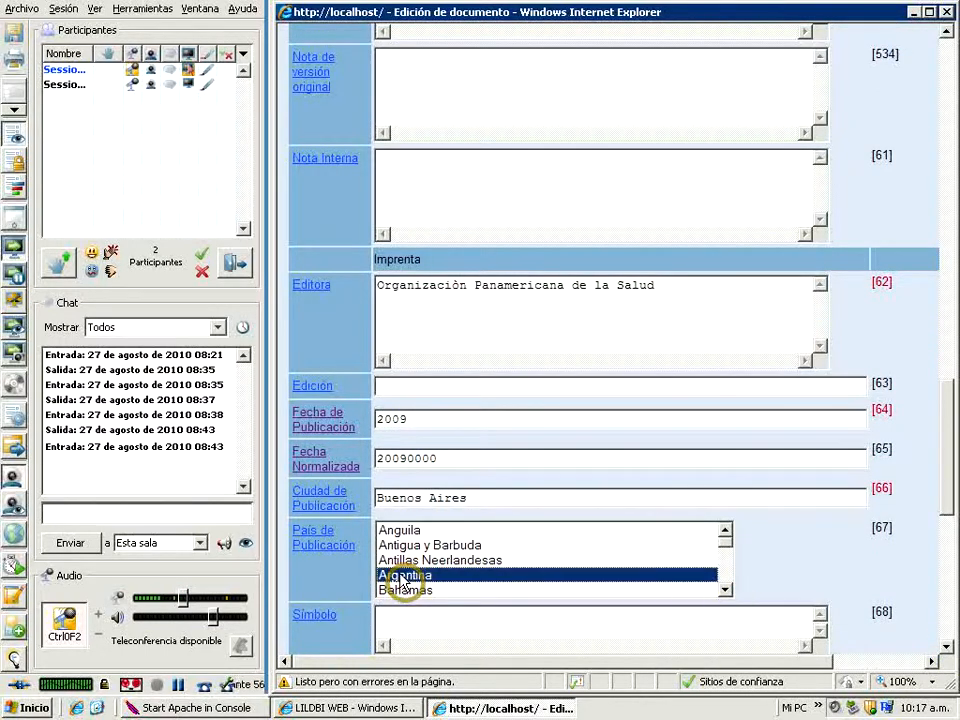
Examine the Palabras-llave del Autor entry assistant and its language options, then close it without entering anything
left_click(947, 648)
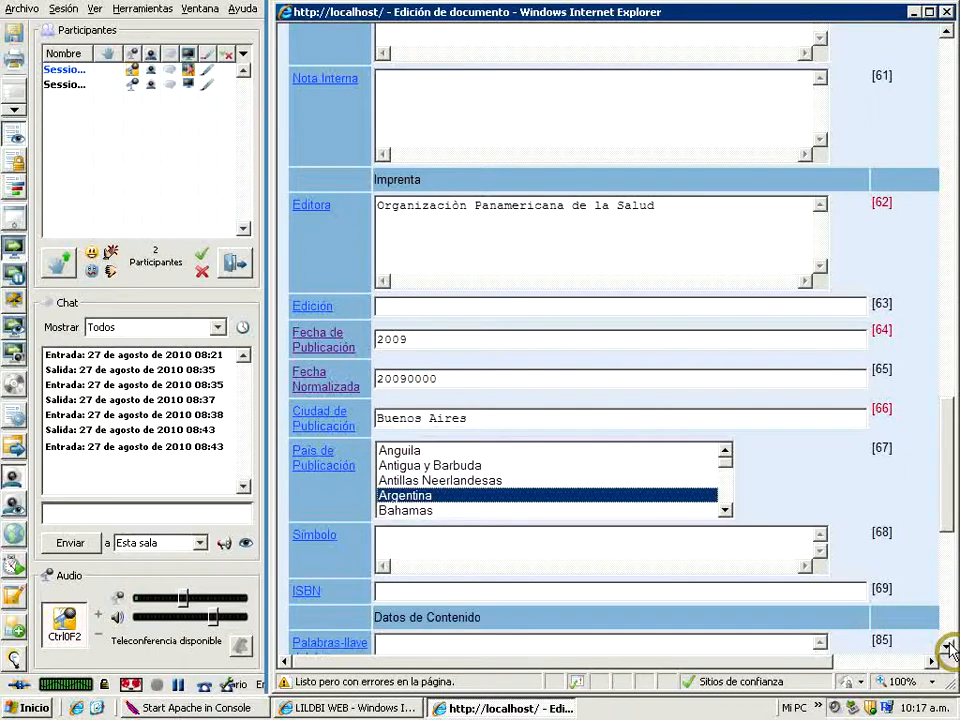
left_click(948, 648)
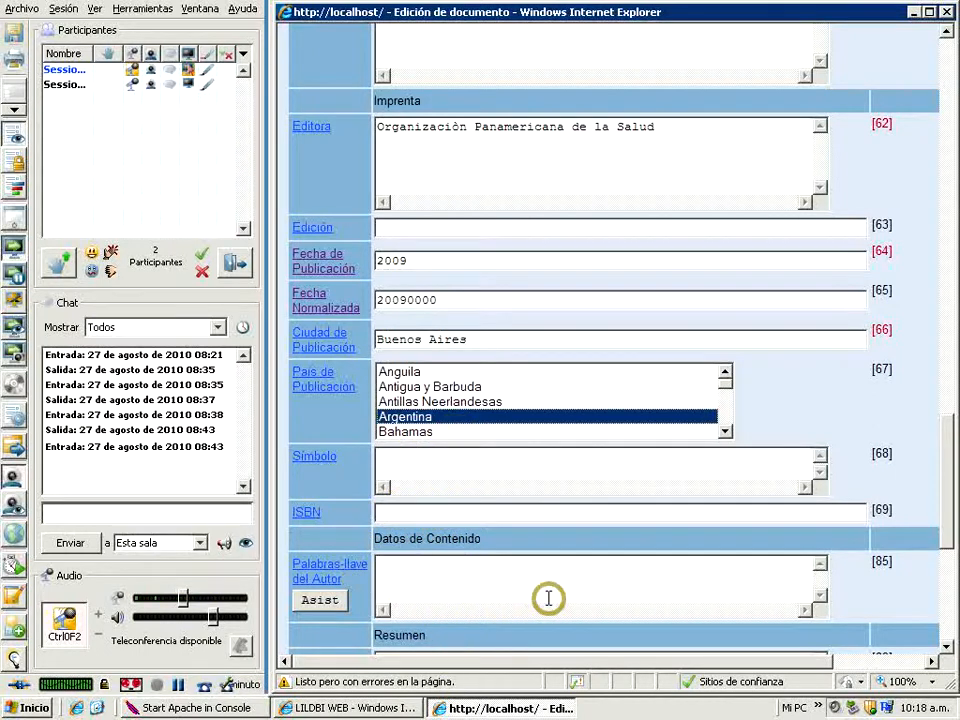
left_click(315, 608)
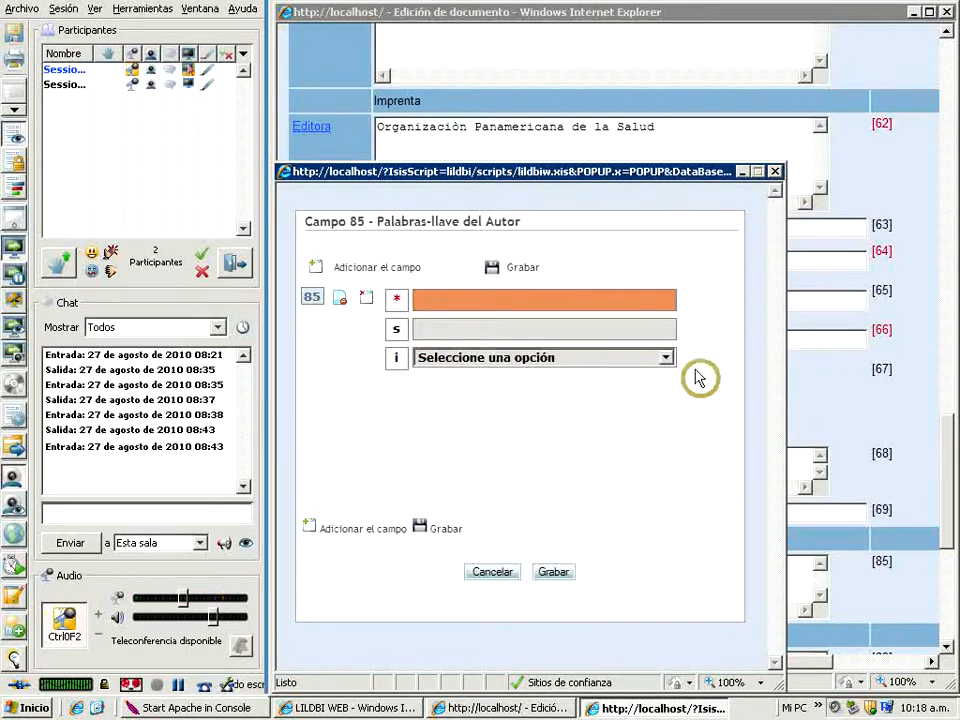
left_click(666, 360)
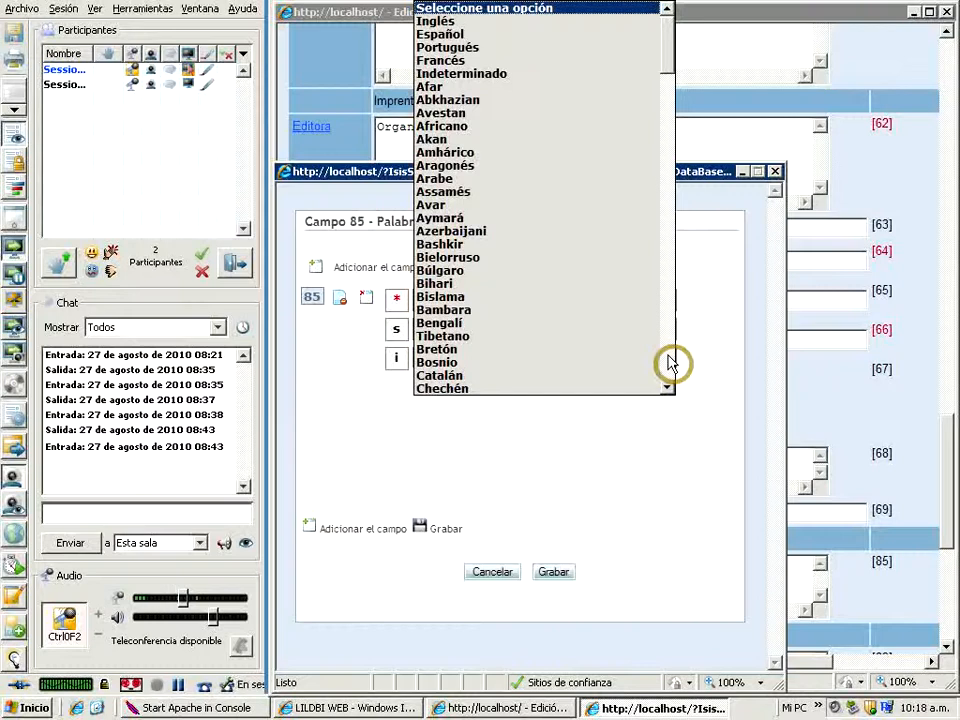
left_click(728, 348)
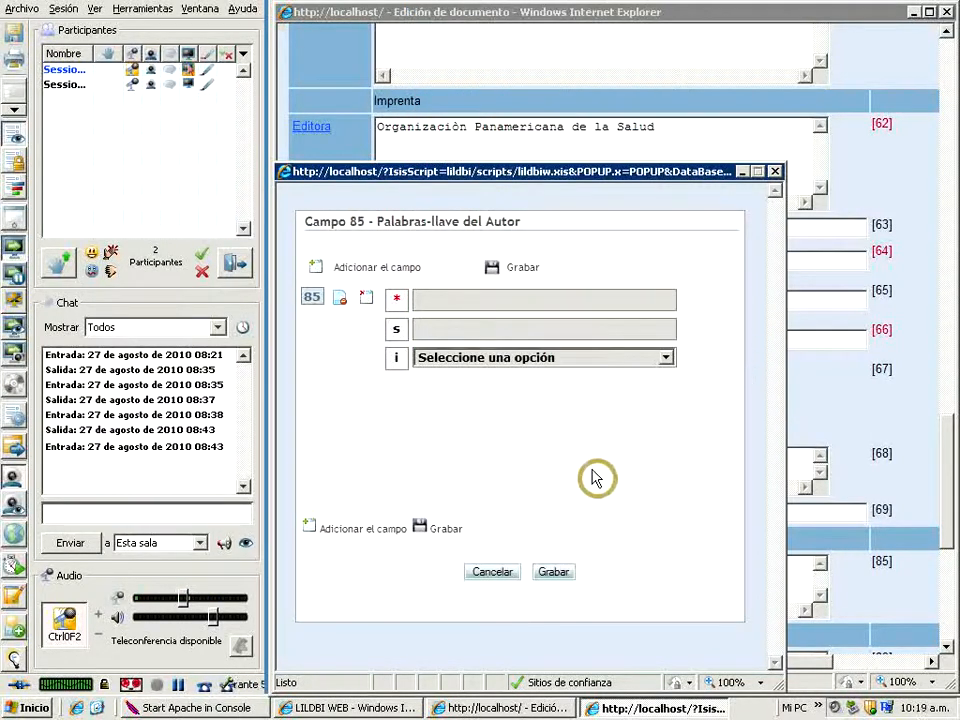
left_click(775, 171)
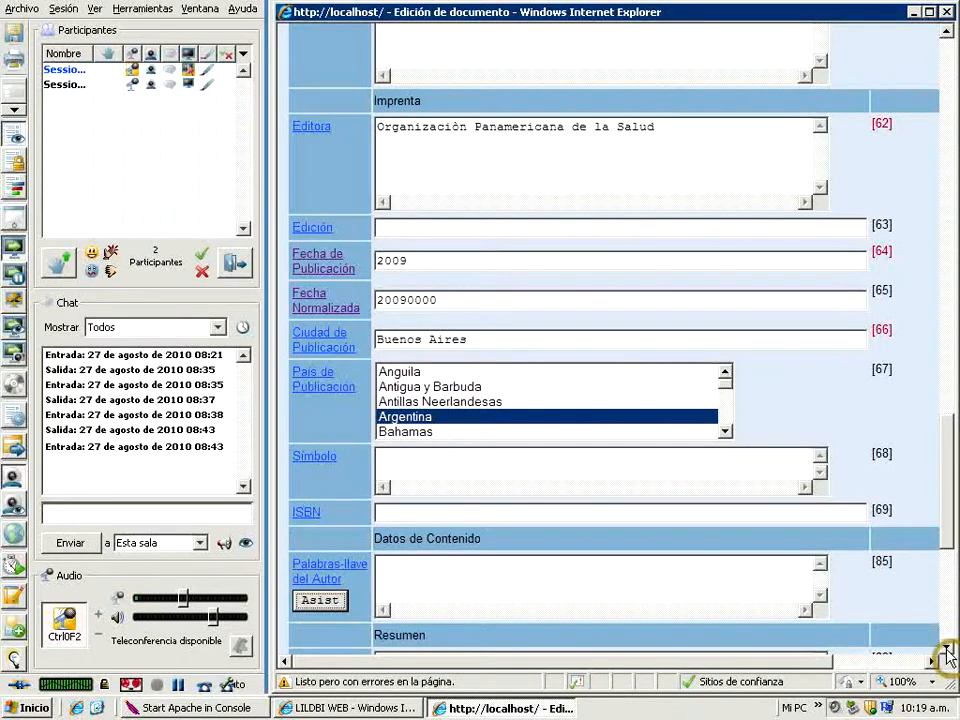
Fill in Resumen through its entry assistant with "Este manual de pediatrìa (AU)" and language Español, and save it
scroll(946, 653, "down", 5)
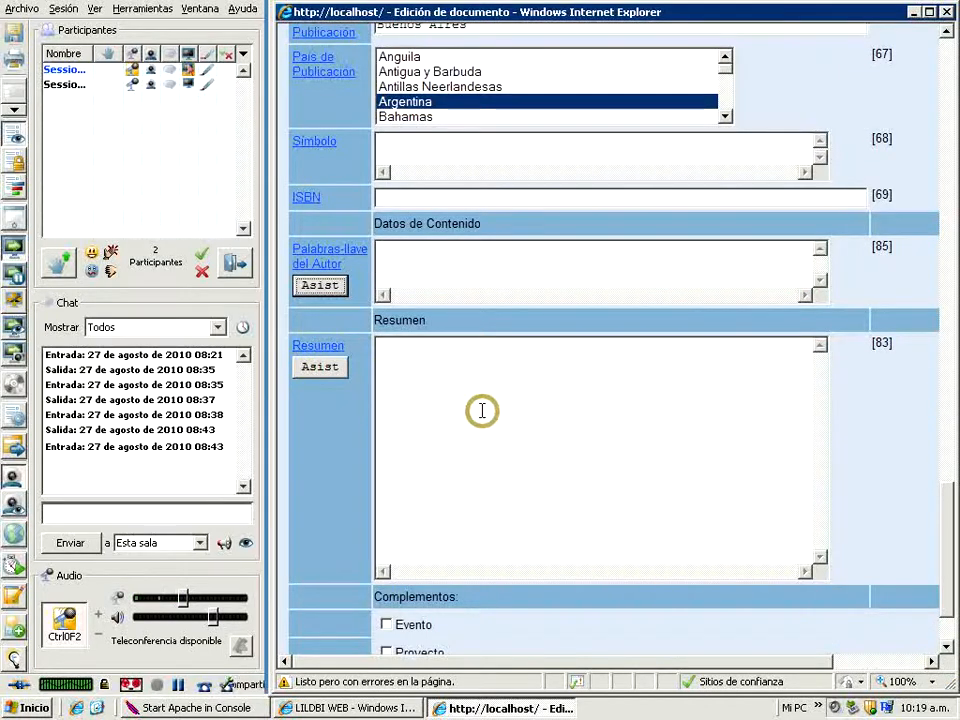
left_click(310, 371)
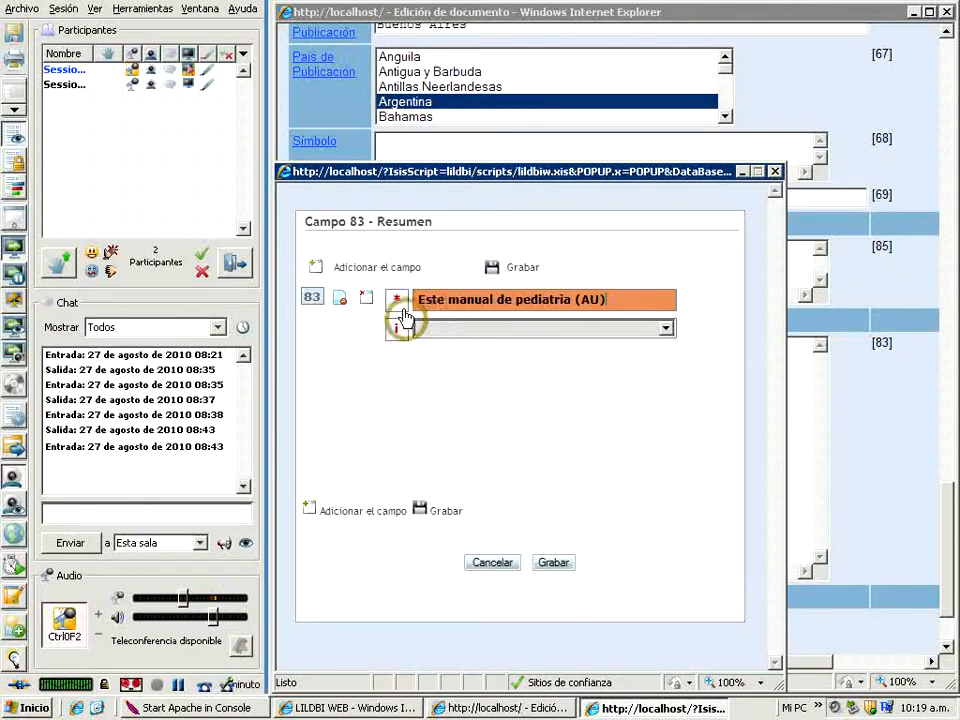
left_click(668, 329)
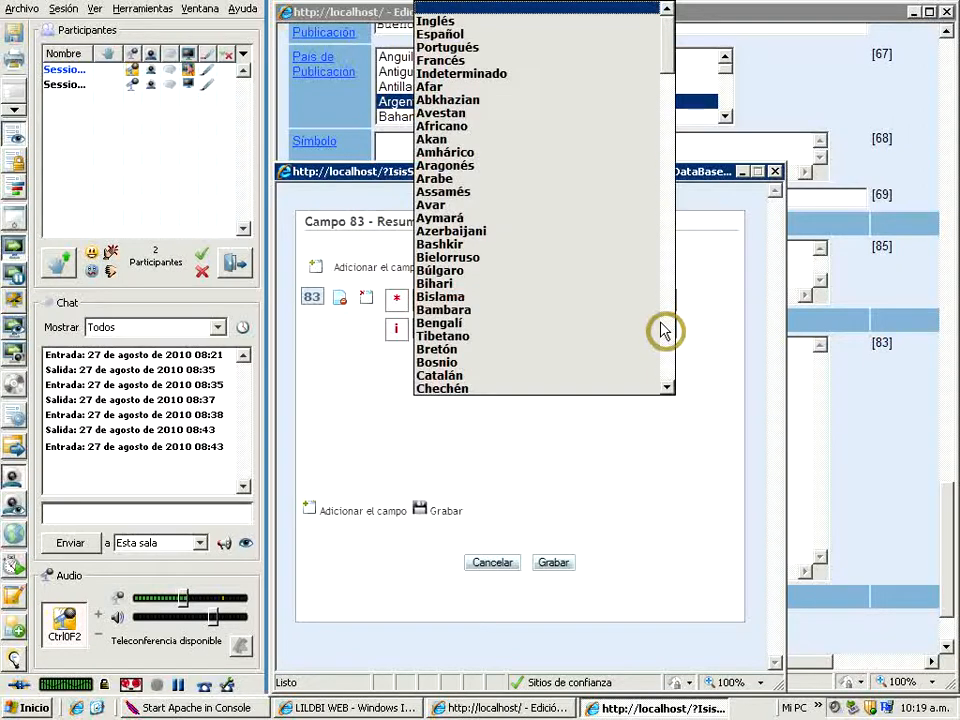
left_click(449, 38)
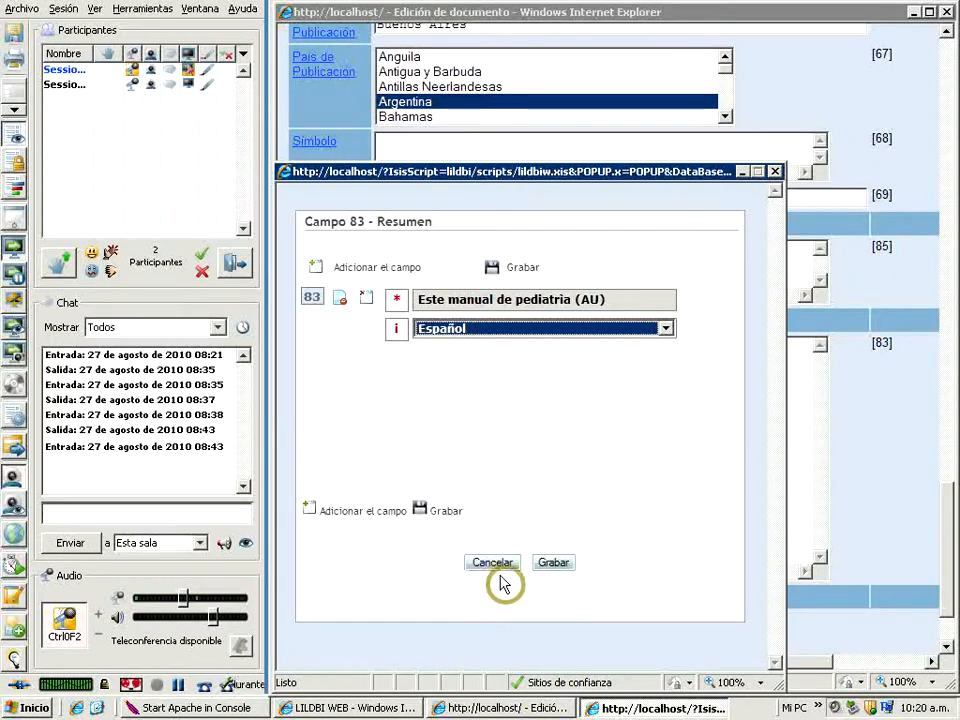
left_click(553, 568)
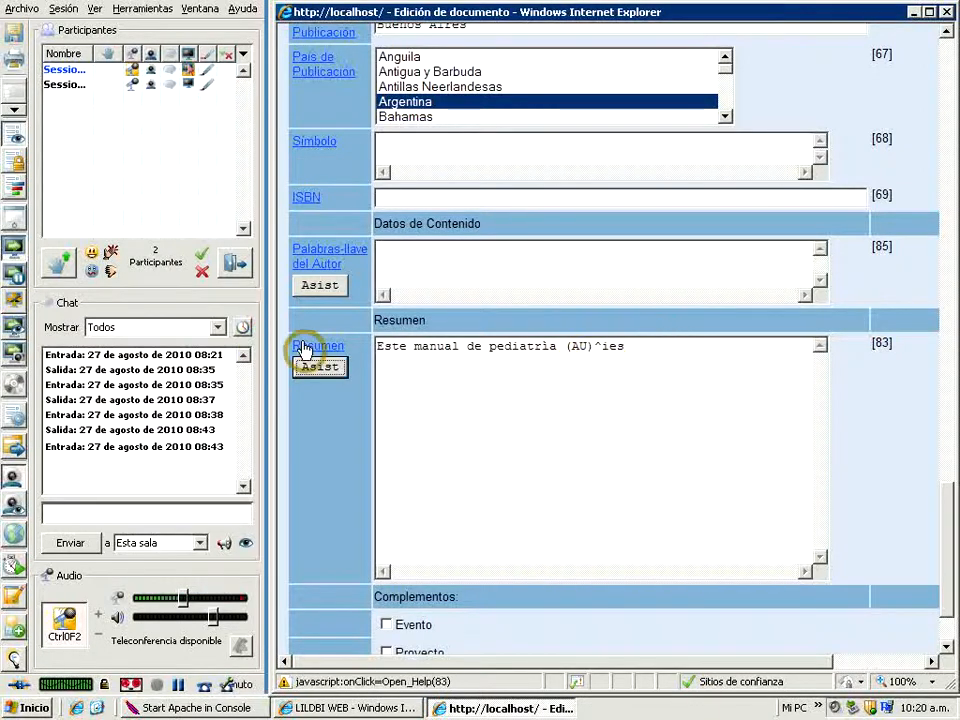
left_click(559, 345)
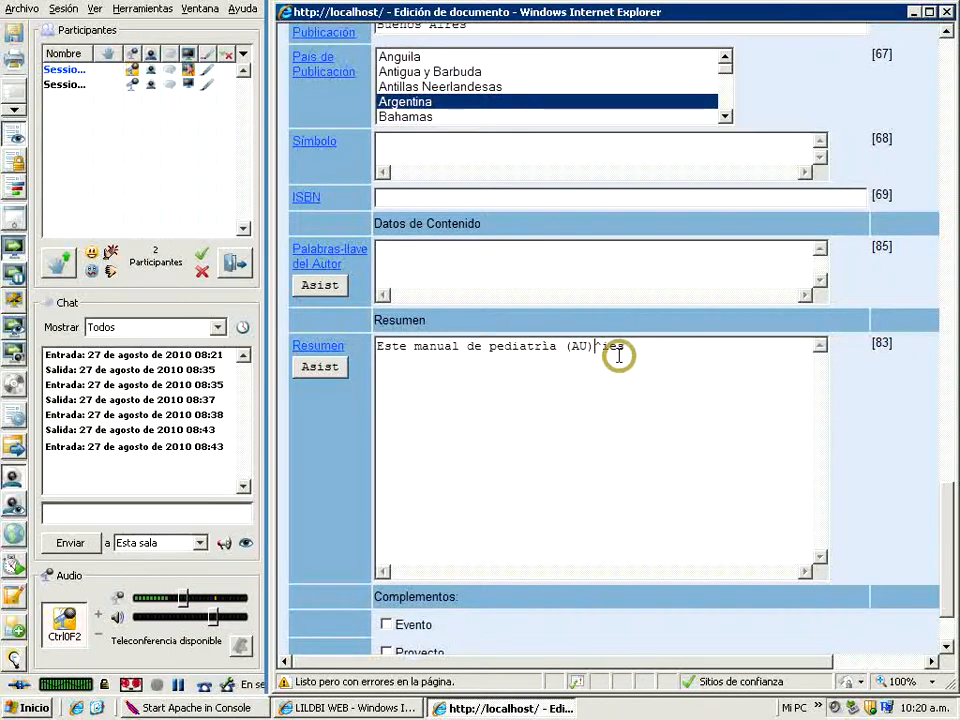
Confirm the form without Evento or Proyecto complements, and save the record after reviewing its Visualización page
left_click(946, 646)
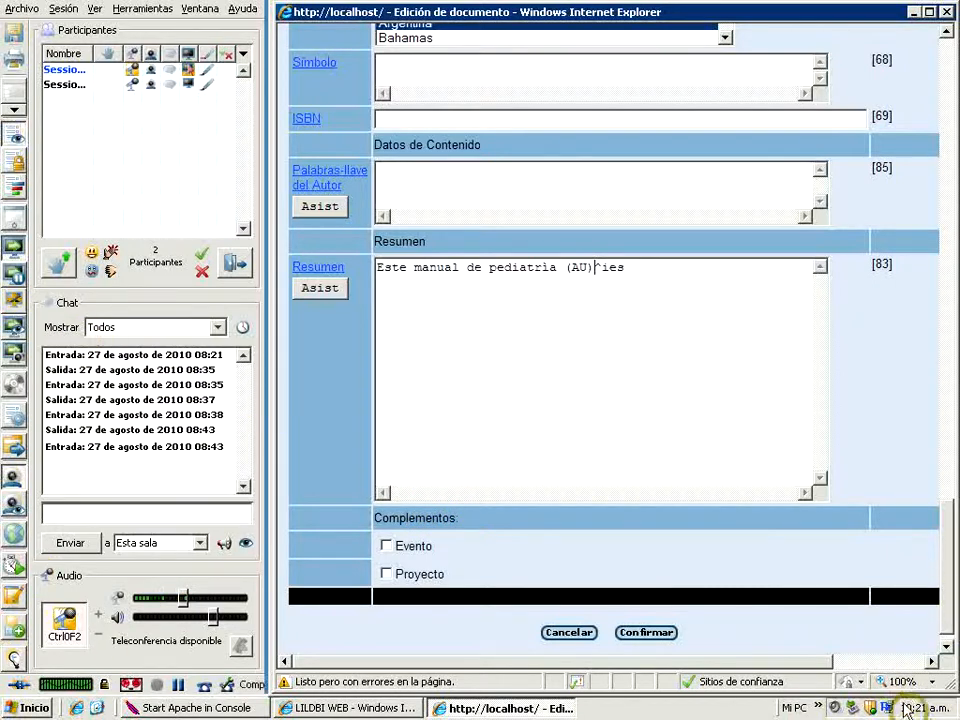
left_click(640, 633)
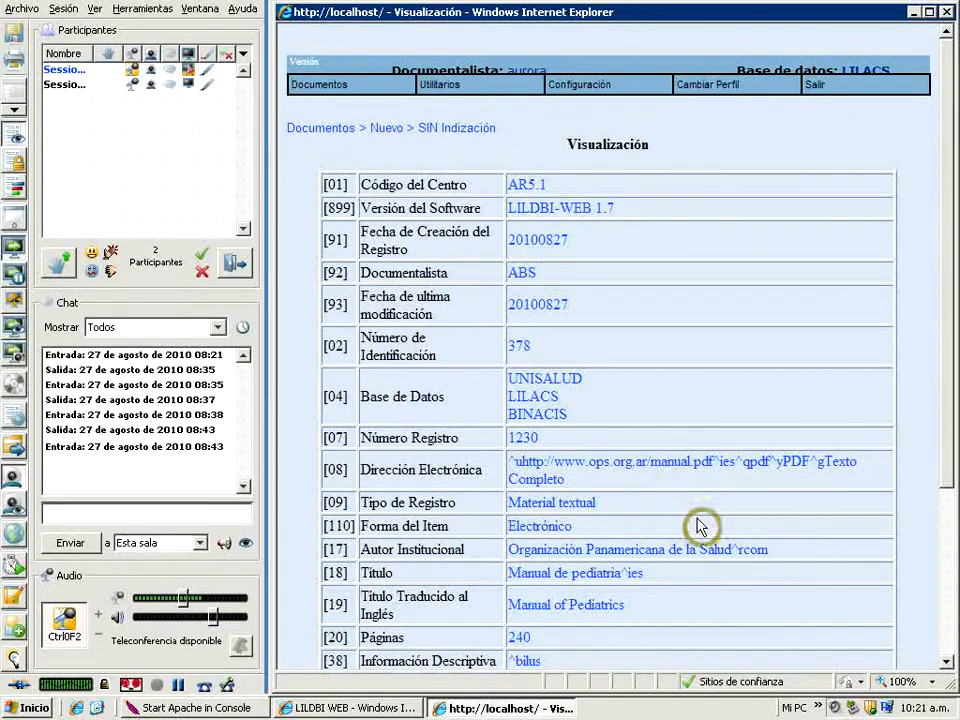
left_click(946, 664)
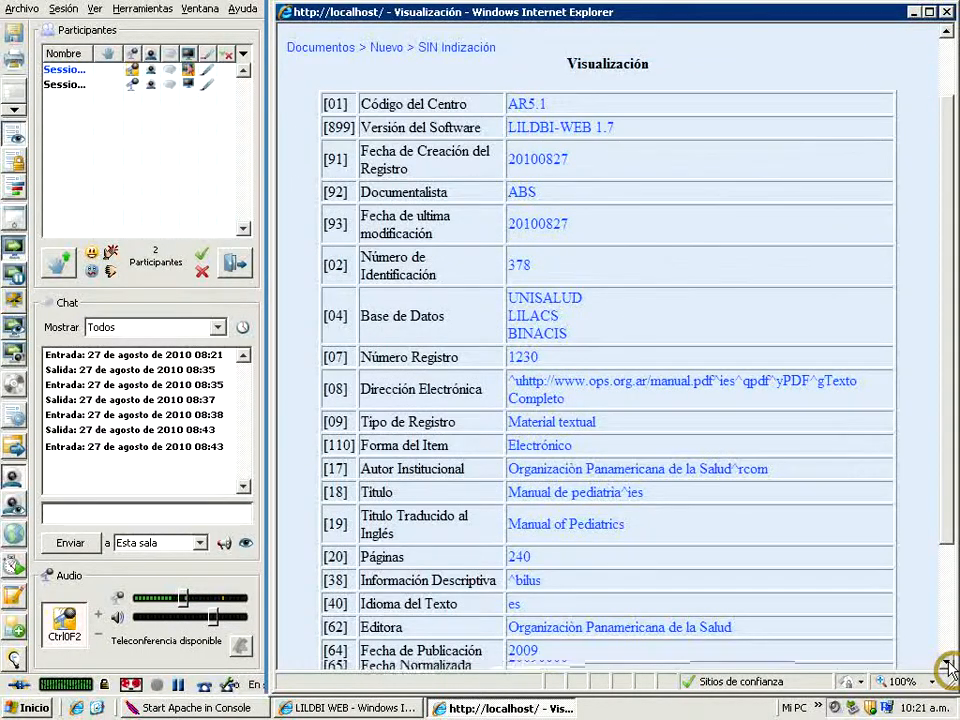
left_click(947, 665)
left_click(947, 665)
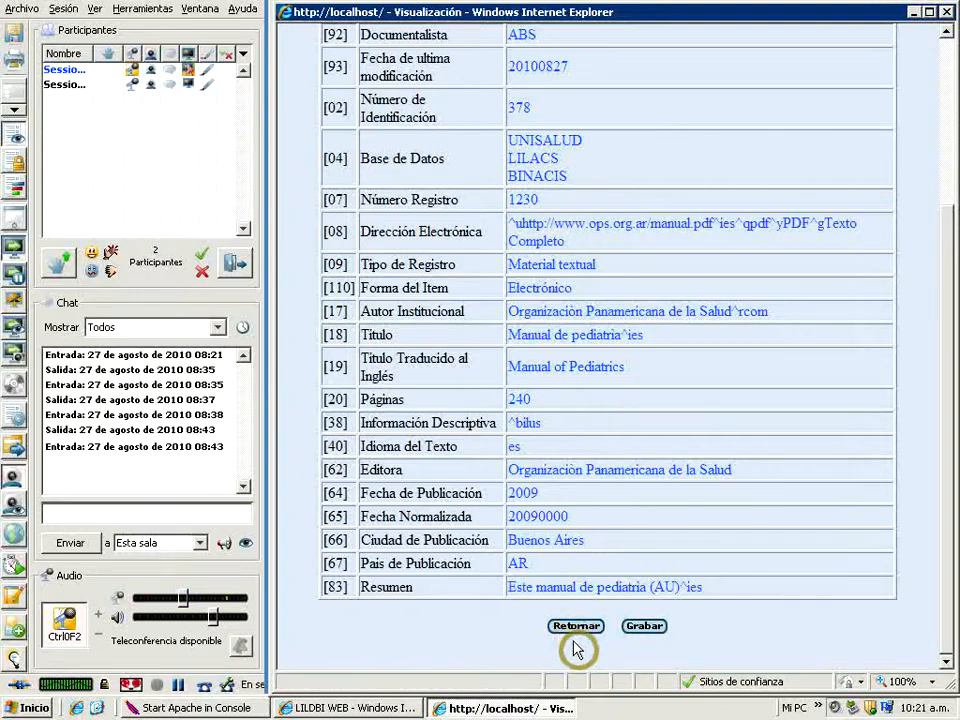
left_click(640, 628)
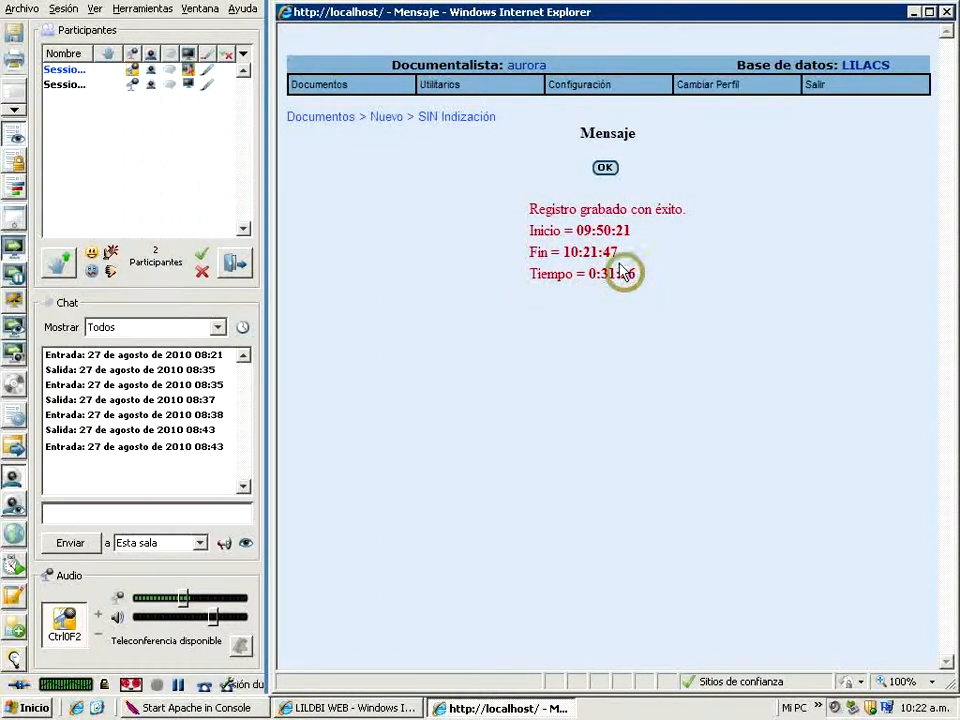
left_click(603, 168)
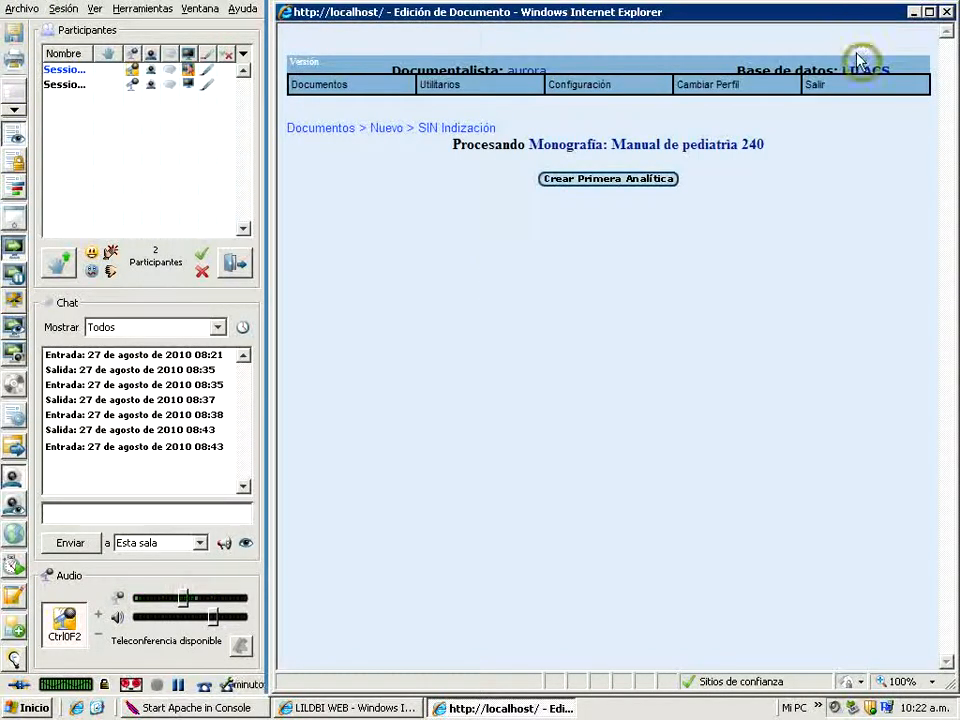
Exit the LILDBI-WEB administration and close its browser window, switching off the conference microphone
left_click(816, 90)
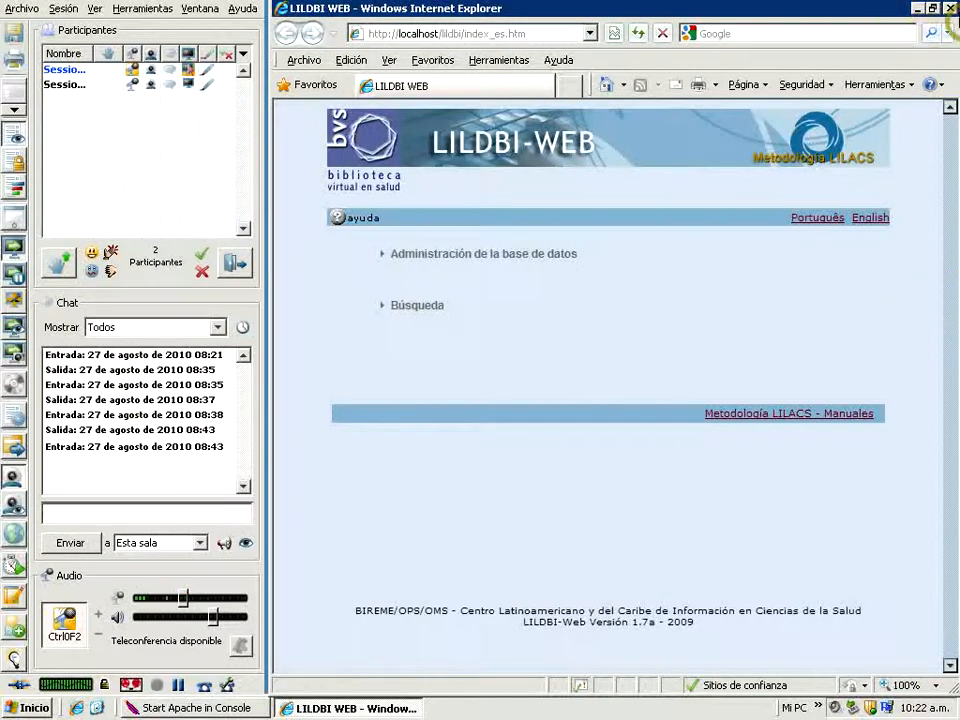
left_click(68, 628)
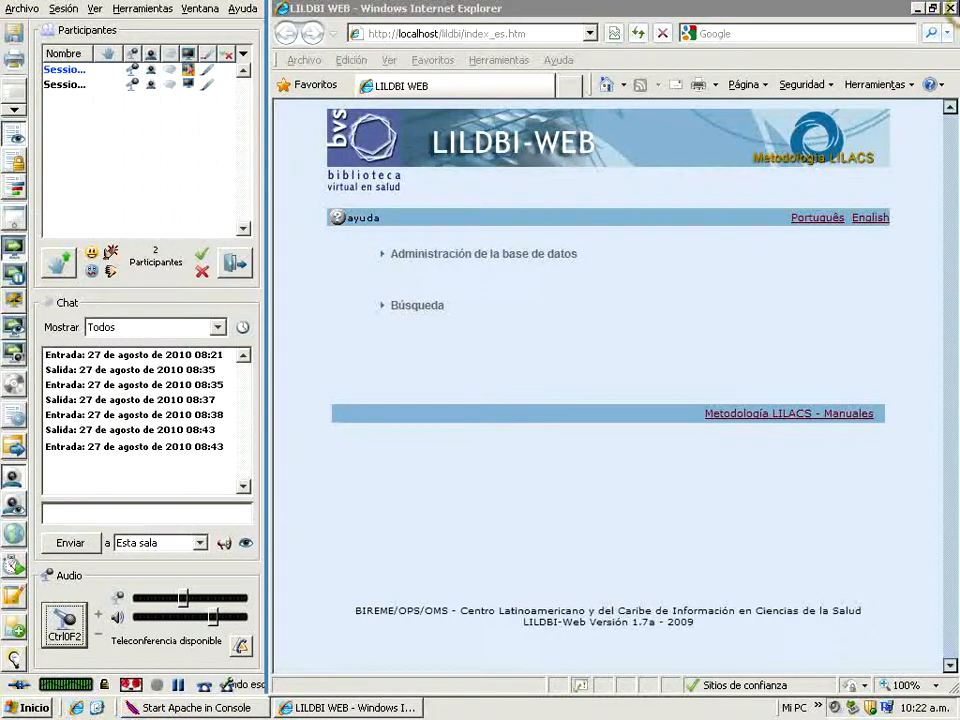
left_click(953, 8)
left_click(440, 484)
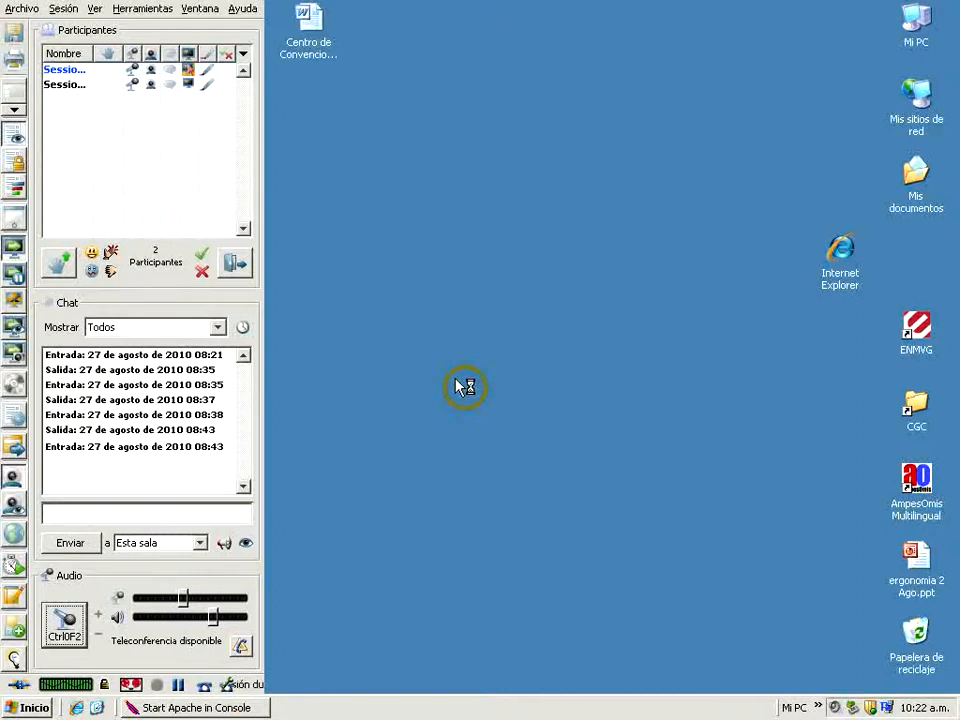